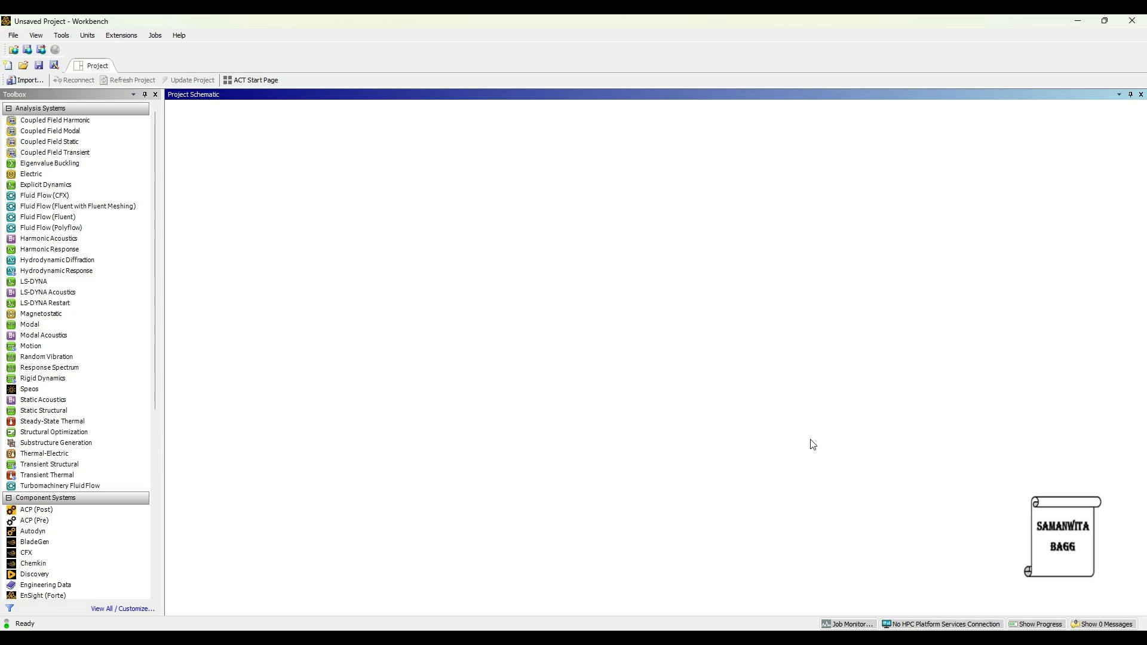
Switch to the web browser, search Google for "airfoil plotter" and open the Airfoil plotter page on the Airfoil Tools site.
{"action": "left_click", "coordinate": [780, 641]}
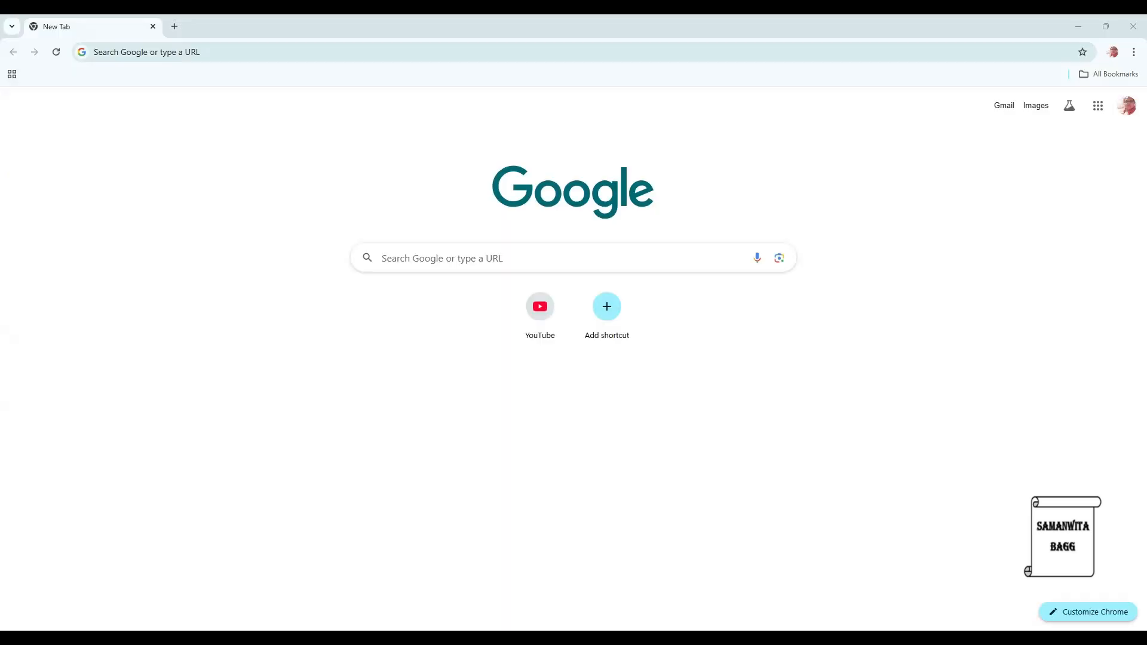
{"action": "left_click", "coordinate": [420, 259]}
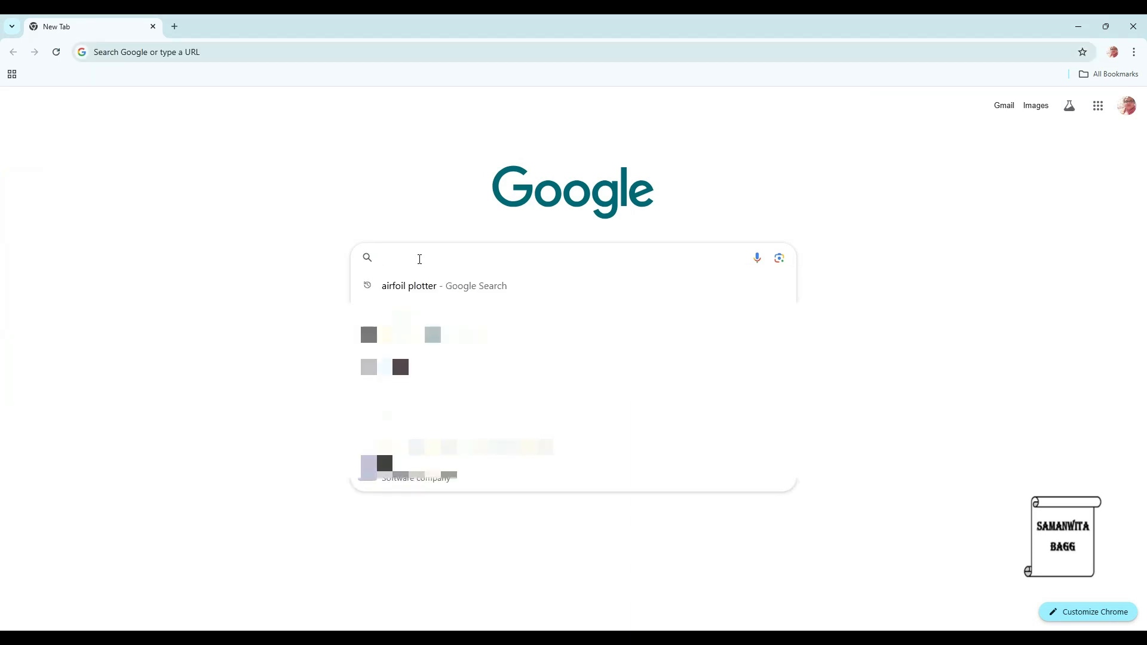
{"action": "left_click", "coordinate": [425, 285]}
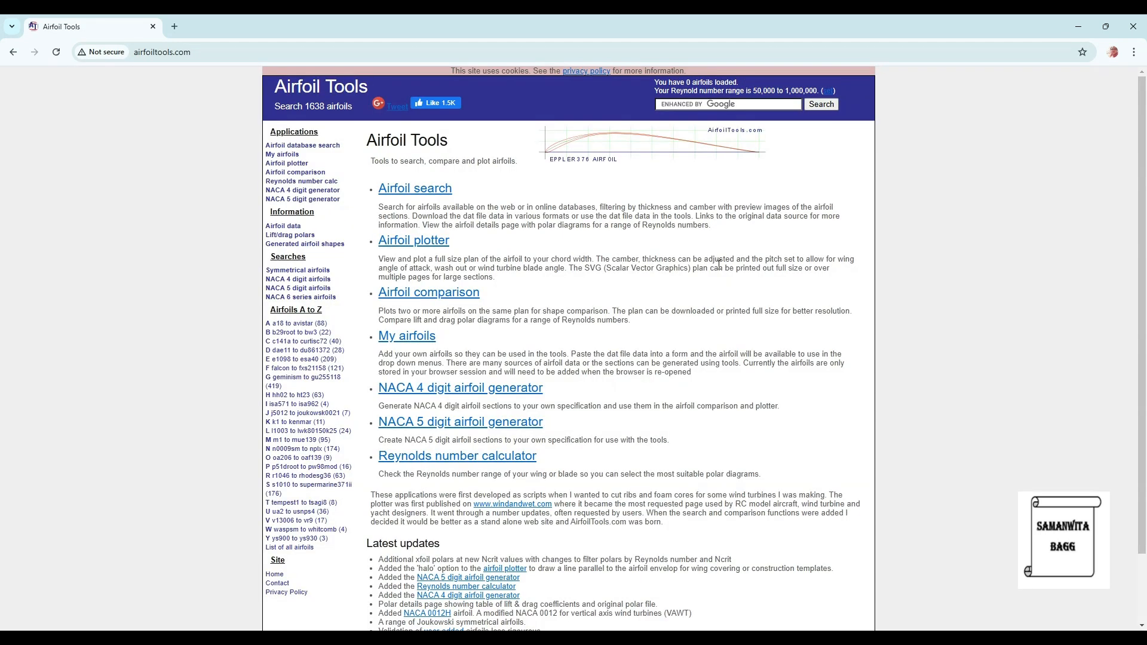
{"action": "left_click", "coordinate": [413, 240]}
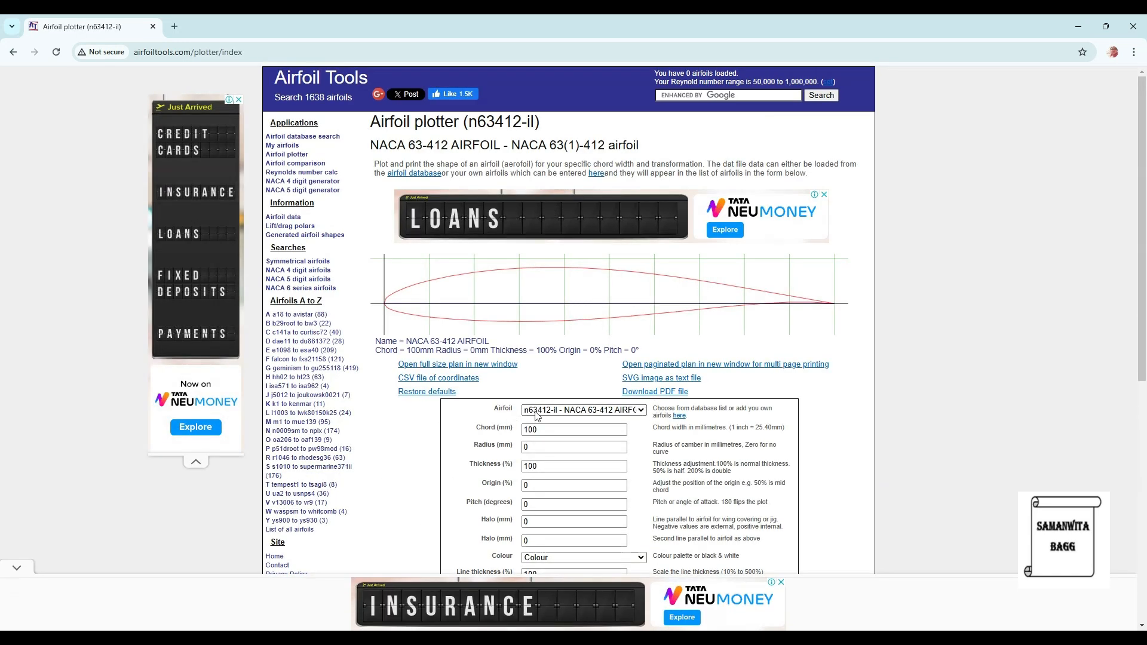
Choose the n2414-il - NACA 2414 airfoil and plot it with the default chord of 100 mm.
{"action": "left_click", "coordinate": [641, 410]}
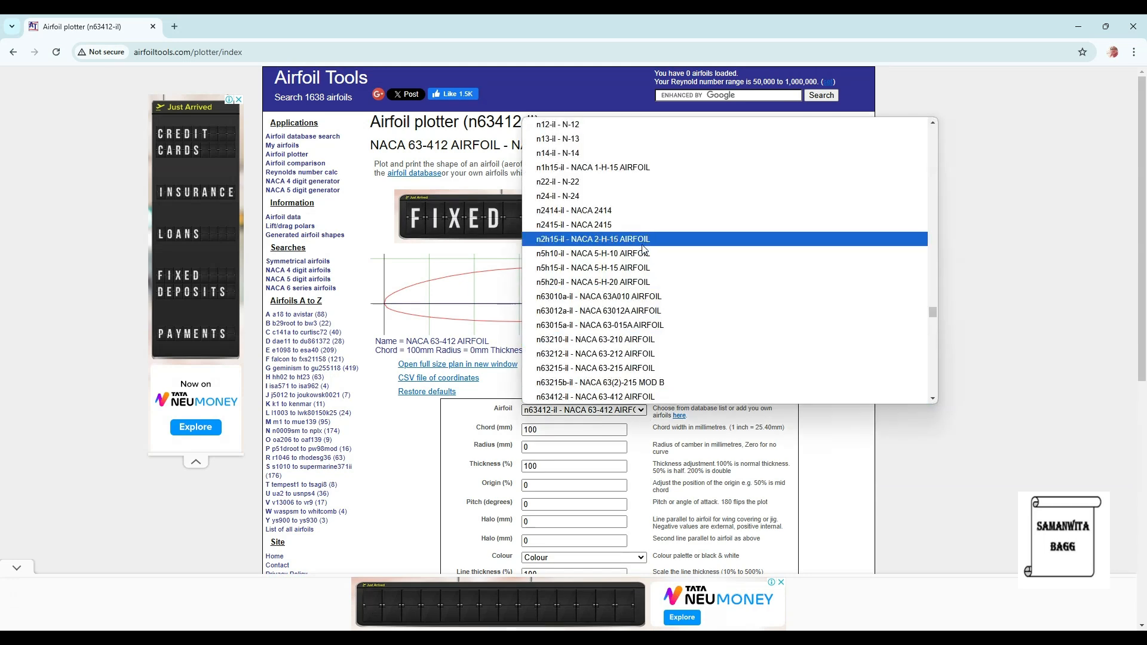
{"action": "left_click", "coordinate": [624, 210]}
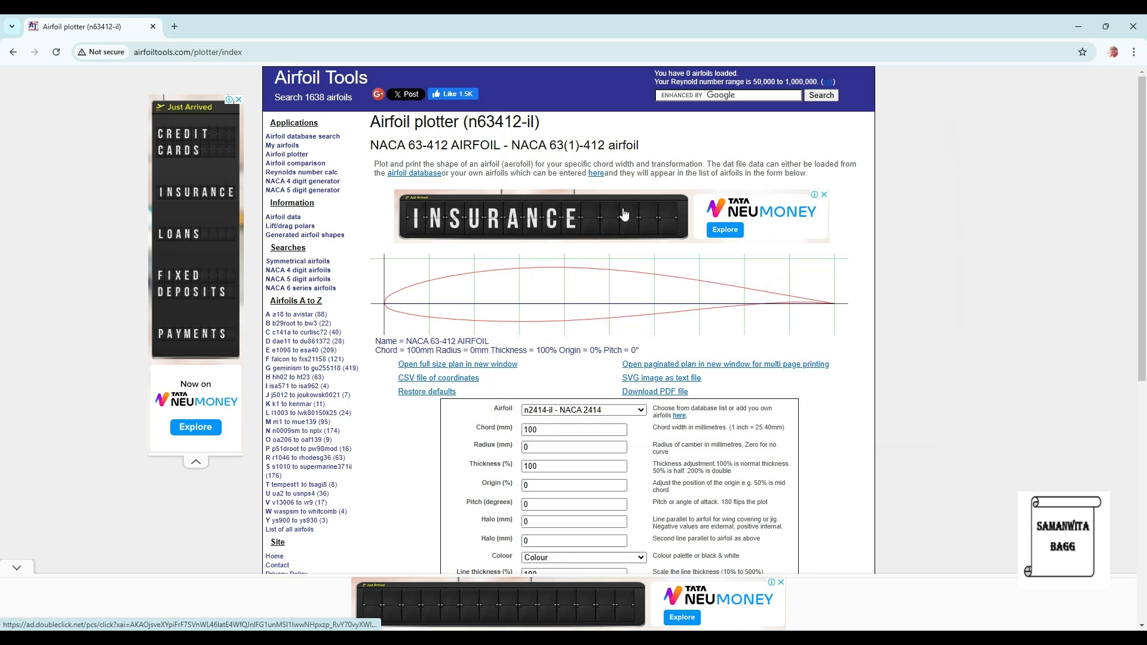
{"action": "scroll", "coordinate": [633, 441], "scroll_direction": "down", "scroll_amount": 3}
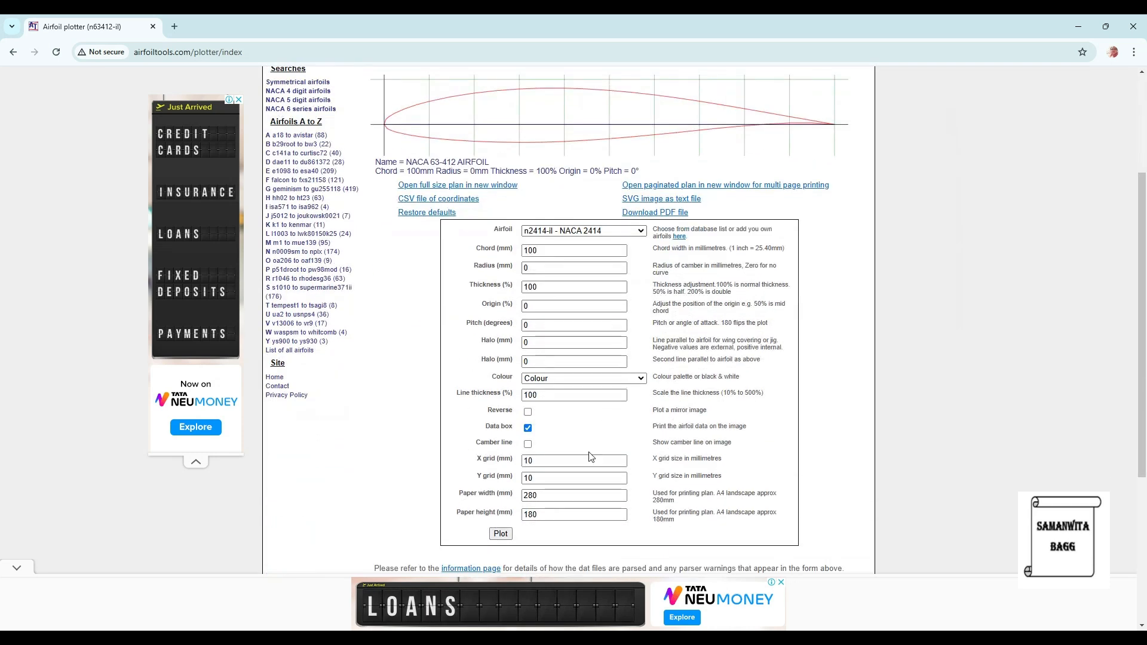
{"action": "left_click", "coordinate": [500, 534]}
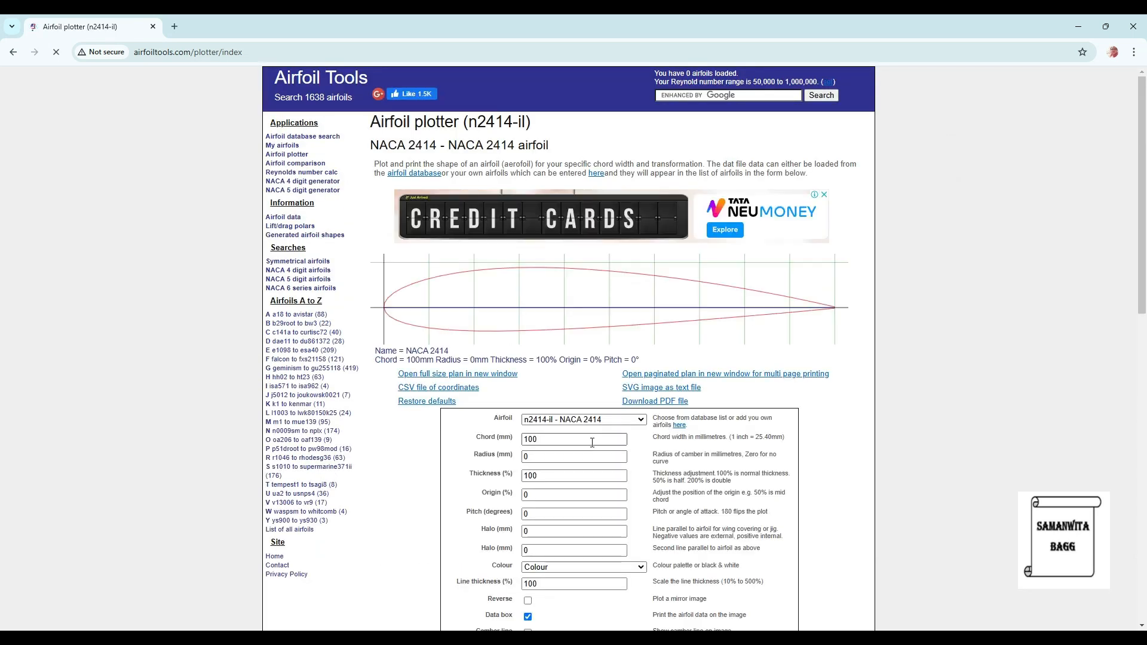
Download the CSV file of coordinates for the NACA 2414 airfoil, open it in Excel and review the coordinate list.
{"action": "left_click", "coordinate": [454, 388]}
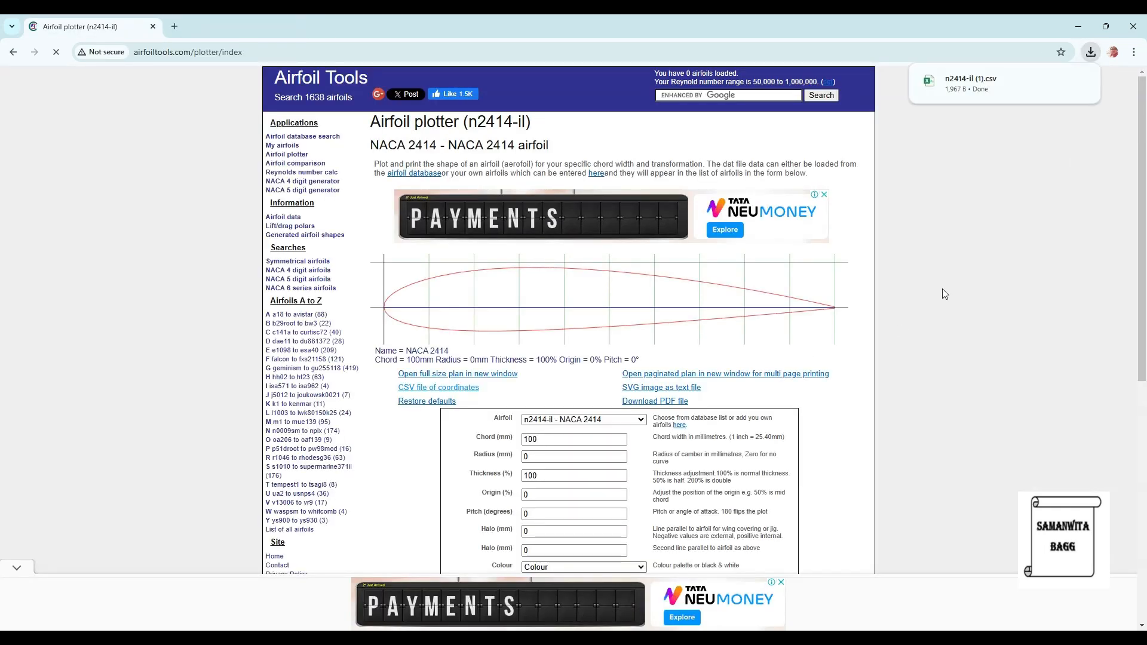
{"action": "left_click", "coordinate": [1009, 91]}
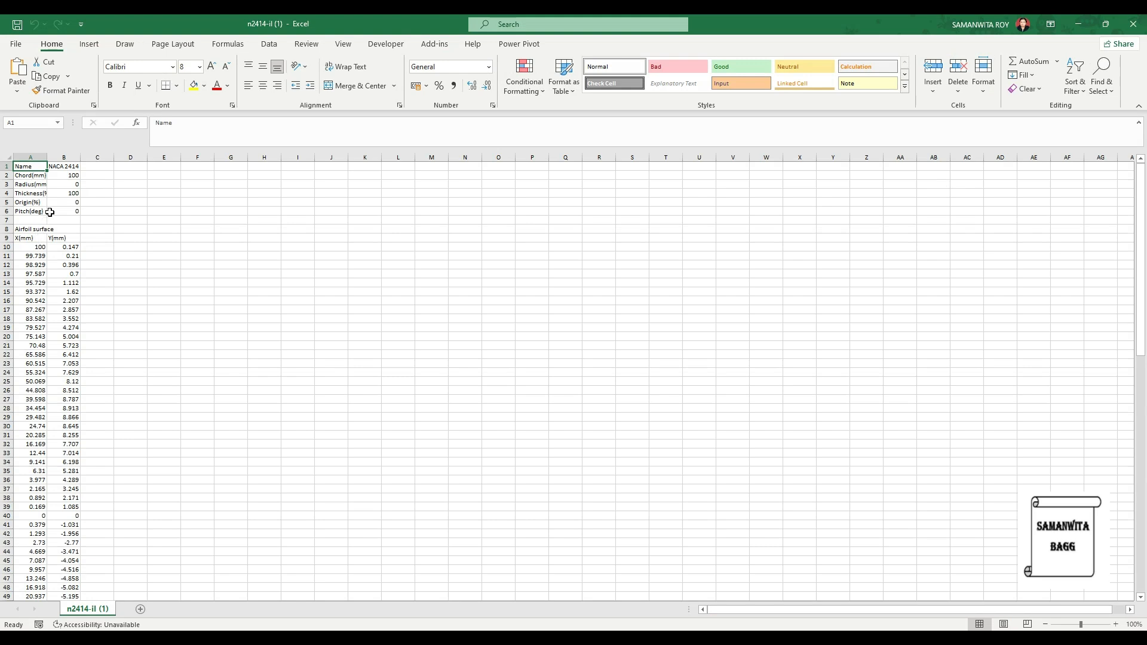
{"action": "scroll", "coordinate": [56, 264], "scroll_direction": "down", "scroll_amount": 10}
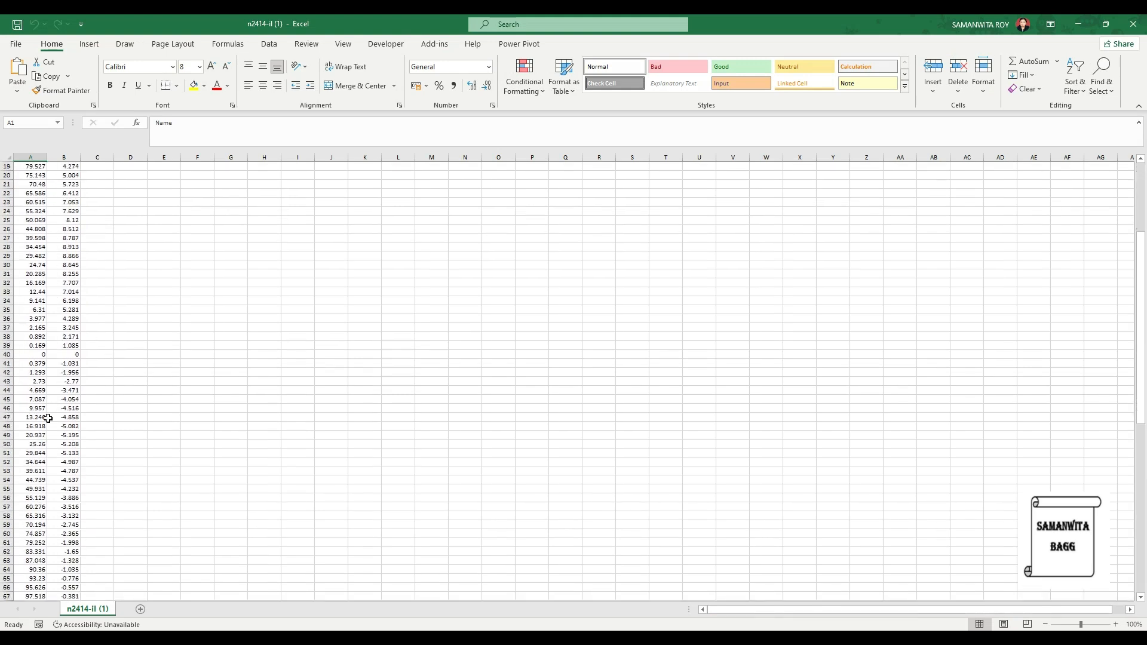
{"action": "scroll", "coordinate": [35, 287], "scroll_direction": "up", "scroll_amount": 10}
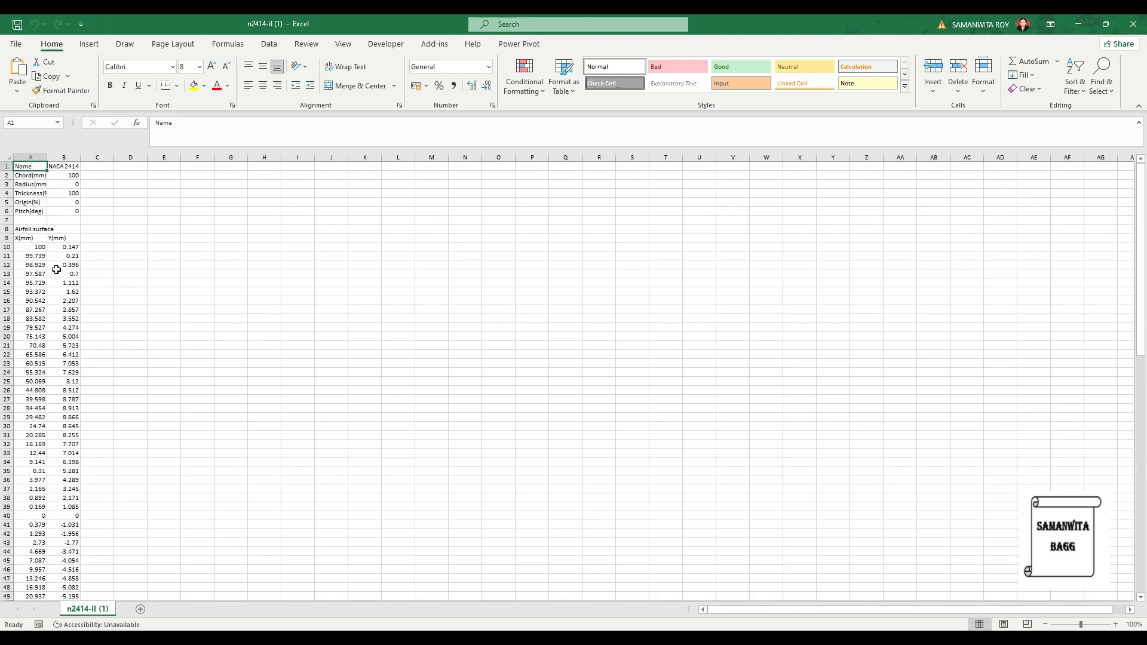
Copy the airfoil surface X and Y values from A10 to the end of the list into a new sheet starting at D4.
{"action": "left_click_drag", "start_coordinate": [27, 247], "coordinate": [62, 609]}
{"action": "key", "text": "ctrl+c"}
{"action": "left_click", "coordinate": [141, 609]}
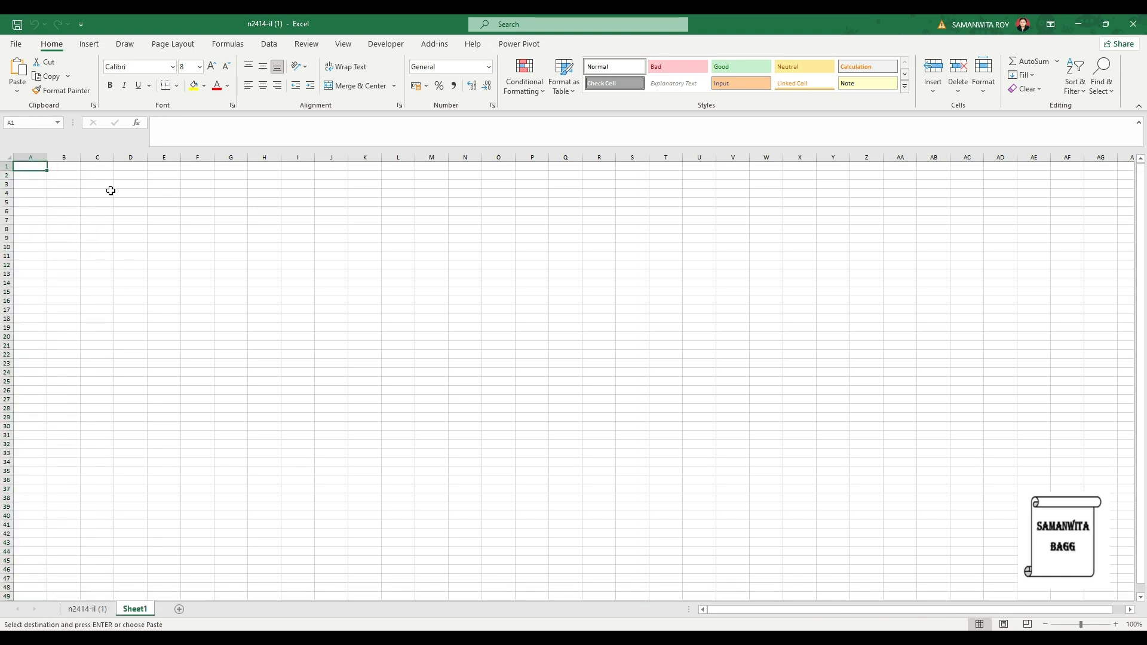
{"action": "left_click", "coordinate": [129, 193]}
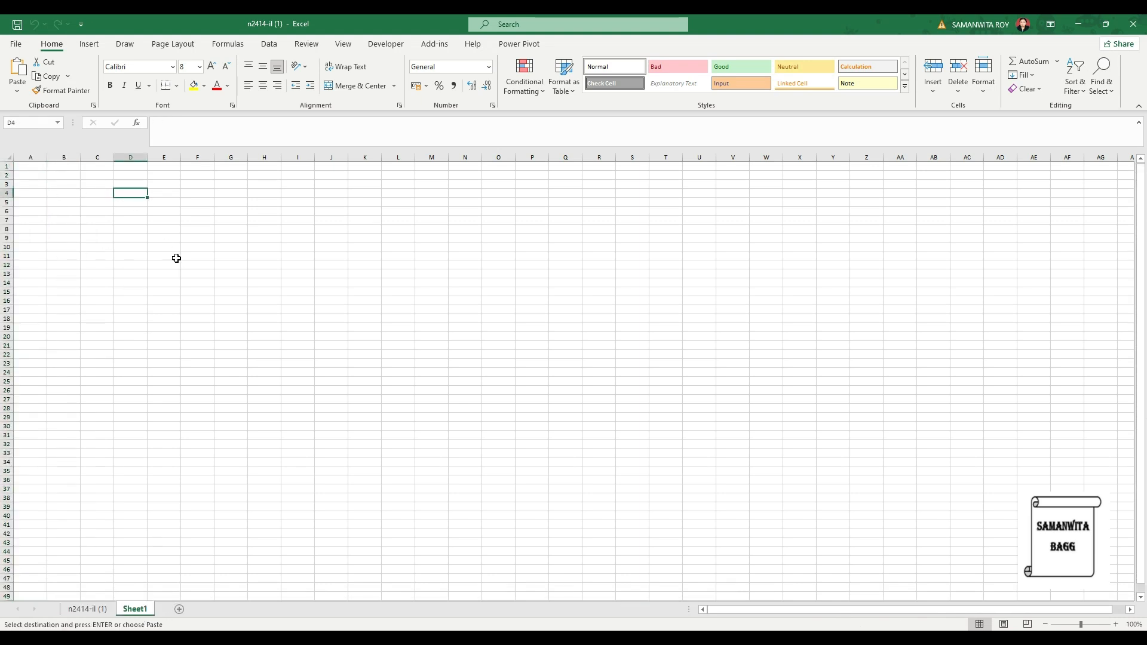
{"action": "key", "text": "ctrl+v"}
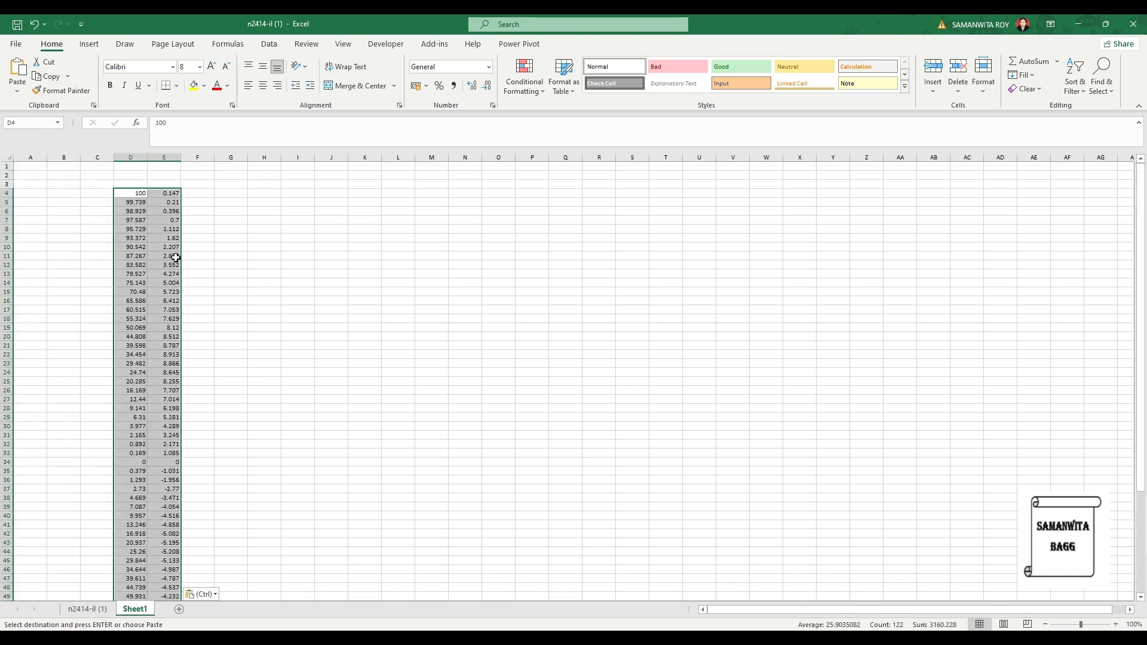
{"action": "left_click", "coordinate": [84, 194]}
{"action": "left_click", "coordinate": [211, 193]}
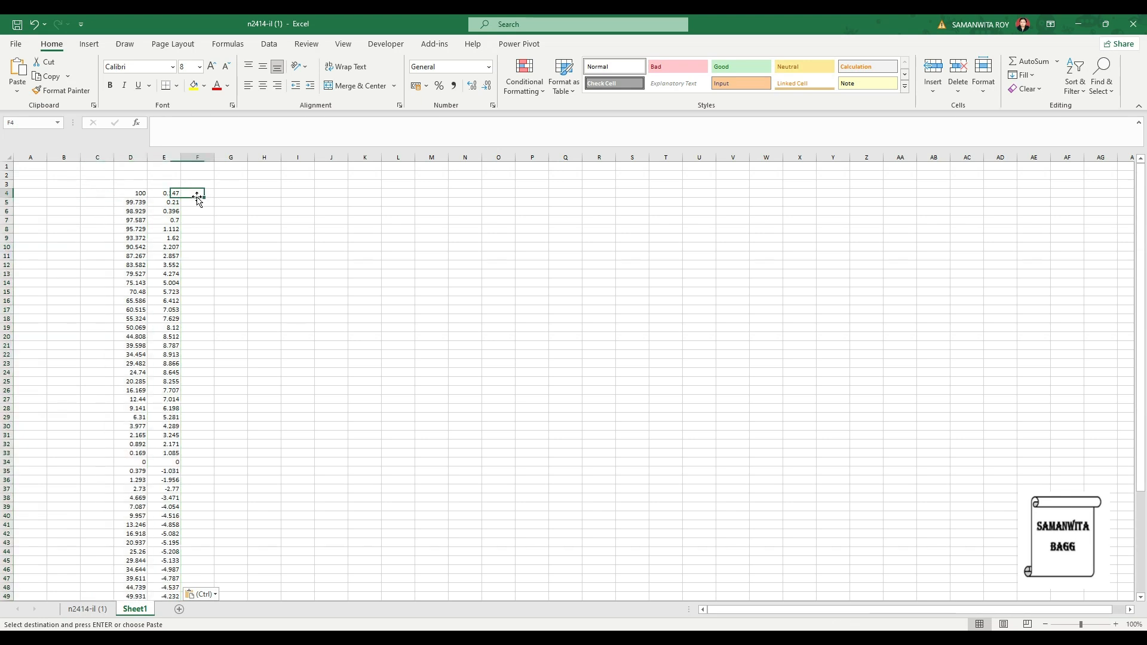
Enter the headings x, y and z in D3, E3 and F3, and enter 0 as the first z value in F4.
{"action": "left_click", "coordinate": [135, 183]}
{"action": "type", "text": "x"}
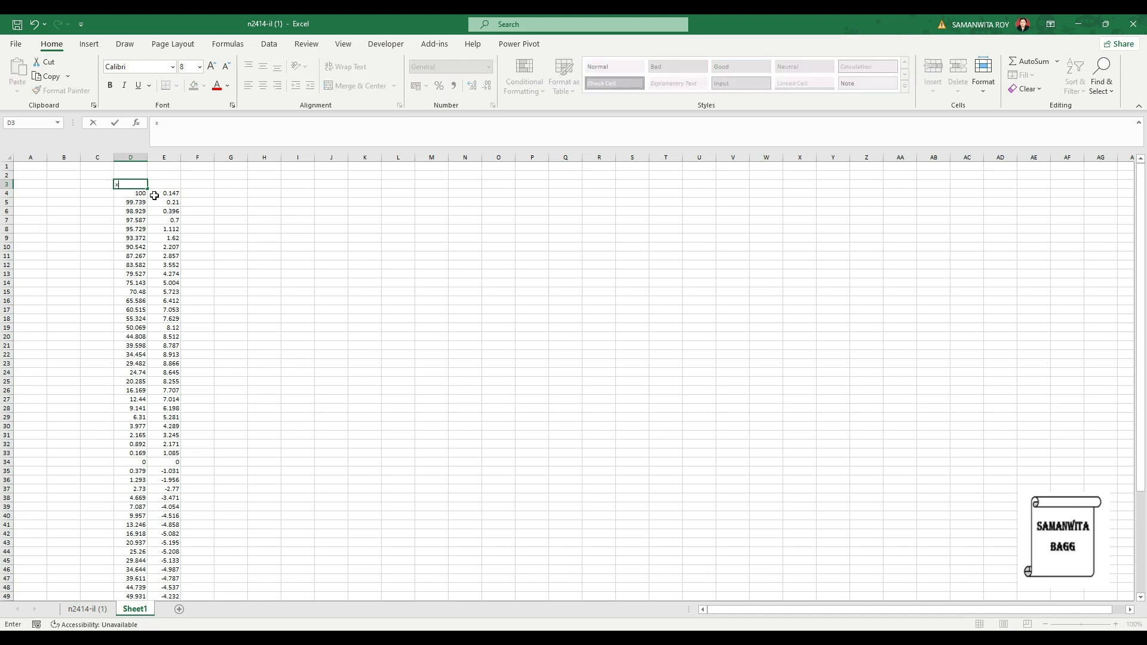
{"action": "left_click", "coordinate": [169, 183]}
{"action": "type", "text": "y"}
{"action": "left_click", "coordinate": [208, 185]}
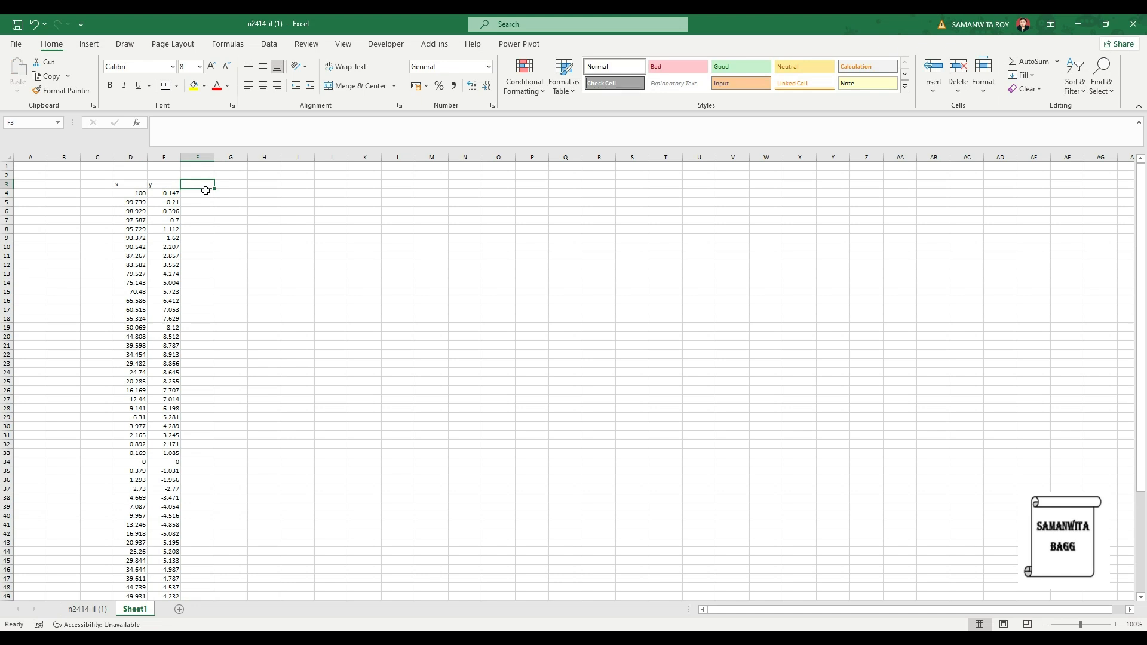
{"action": "type", "text": "z"}
{"action": "left_click", "coordinate": [201, 194]}
{"action": "type", "text": "0"}
{"action": "key", "text": "Return"}
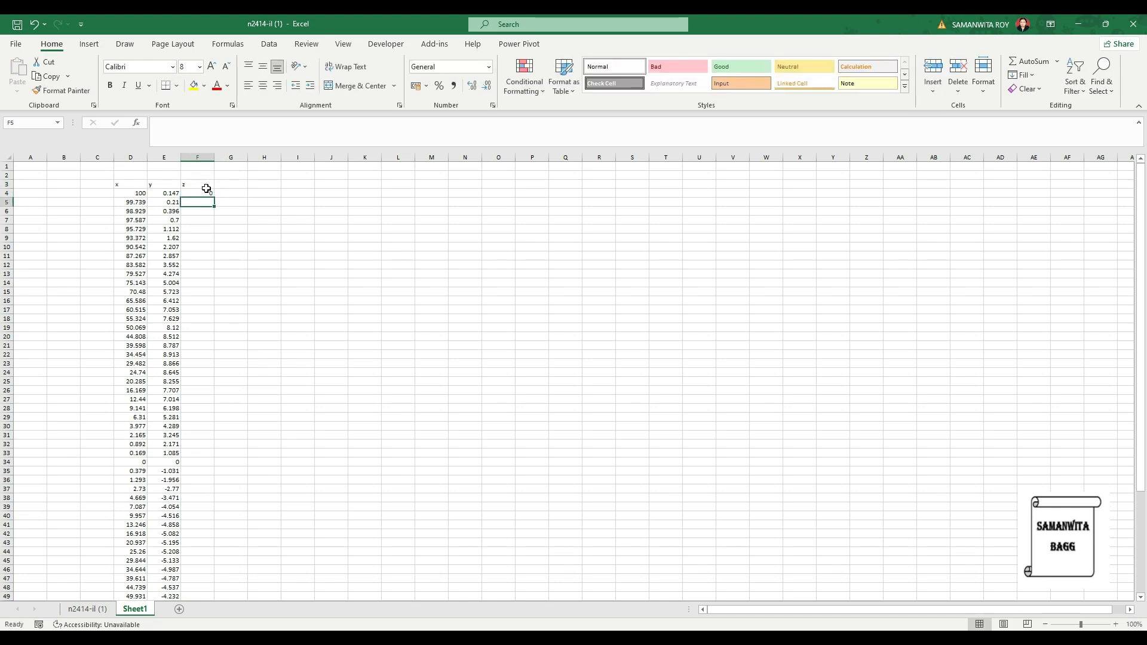
Increase the font size of the heading cells B3:F3 to 11.
{"action": "left_click_drag", "start_coordinate": [55, 184], "coordinate": [198, 184]}
{"action": "left_click", "coordinate": [212, 66]}
{"action": "left_click", "coordinate": [212, 67]}
{"action": "left_click", "coordinate": [212, 67]}
{"action": "left_click", "coordinate": [231, 264]}
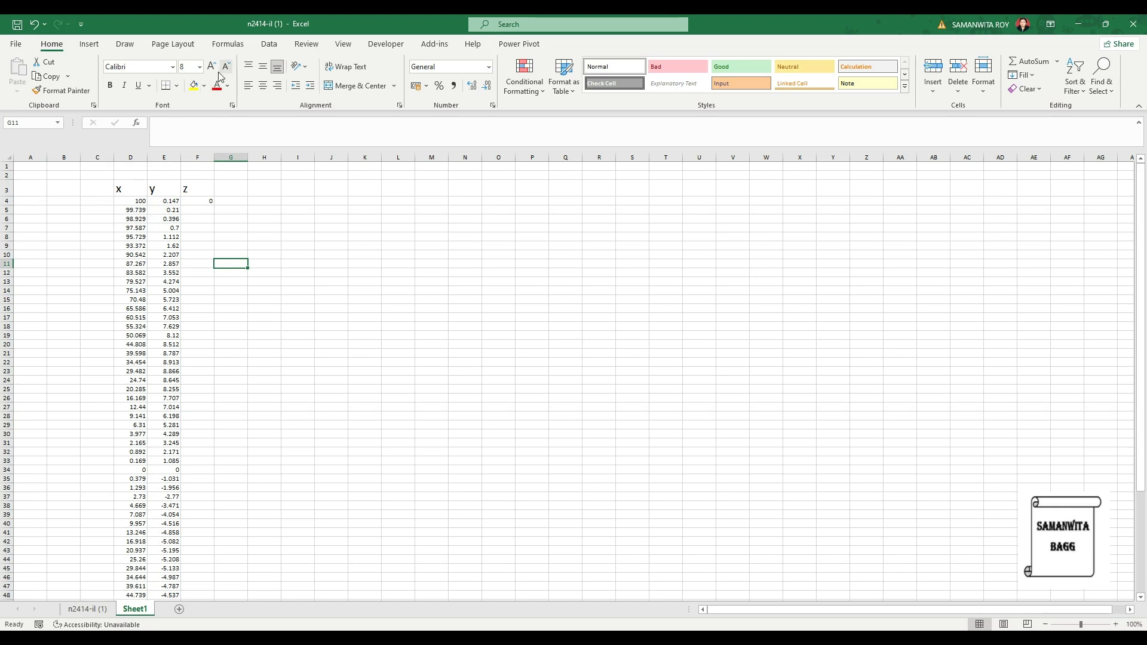
{"action": "left_click_drag", "start_coordinate": [57, 186], "coordinate": [207, 187]}
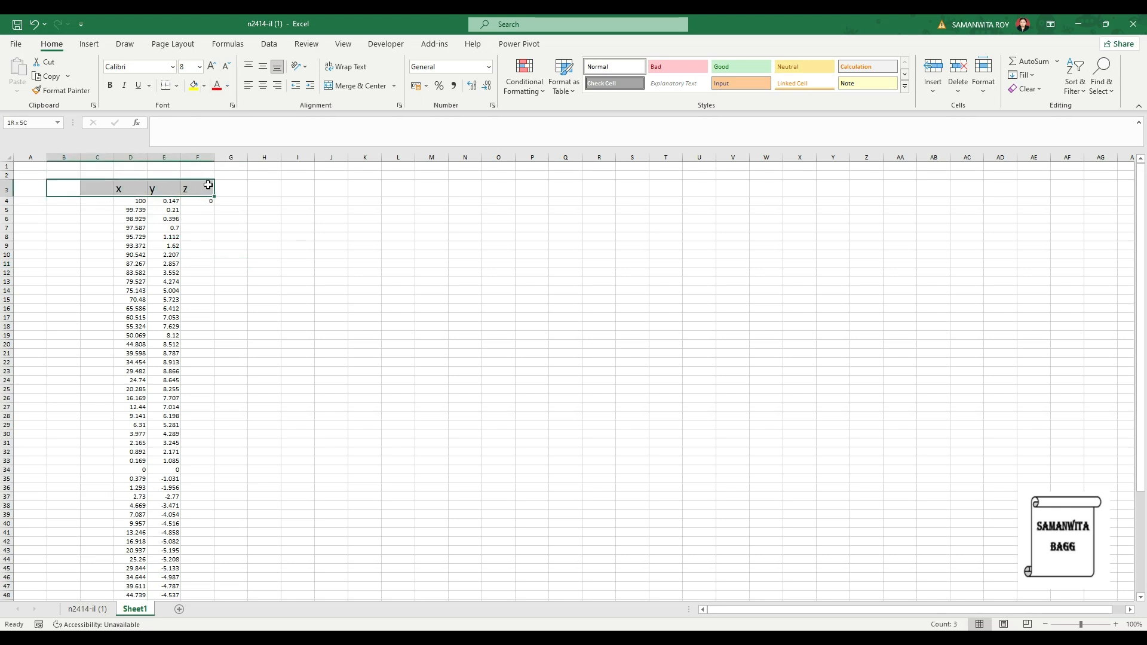
{"action": "left_click", "coordinate": [226, 66]}
{"action": "left_click", "coordinate": [226, 66]}
{"action": "left_click", "coordinate": [226, 67]}
{"action": "left_click", "coordinate": [226, 66]}
{"action": "left_click", "coordinate": [226, 66]}
{"action": "left_click", "coordinate": [226, 67]}
{"action": "left_click", "coordinate": [264, 277]}
Fill the z value 0 from F4 down to F64, alongside all the coordinates.
{"action": "left_click", "coordinate": [204, 199]}
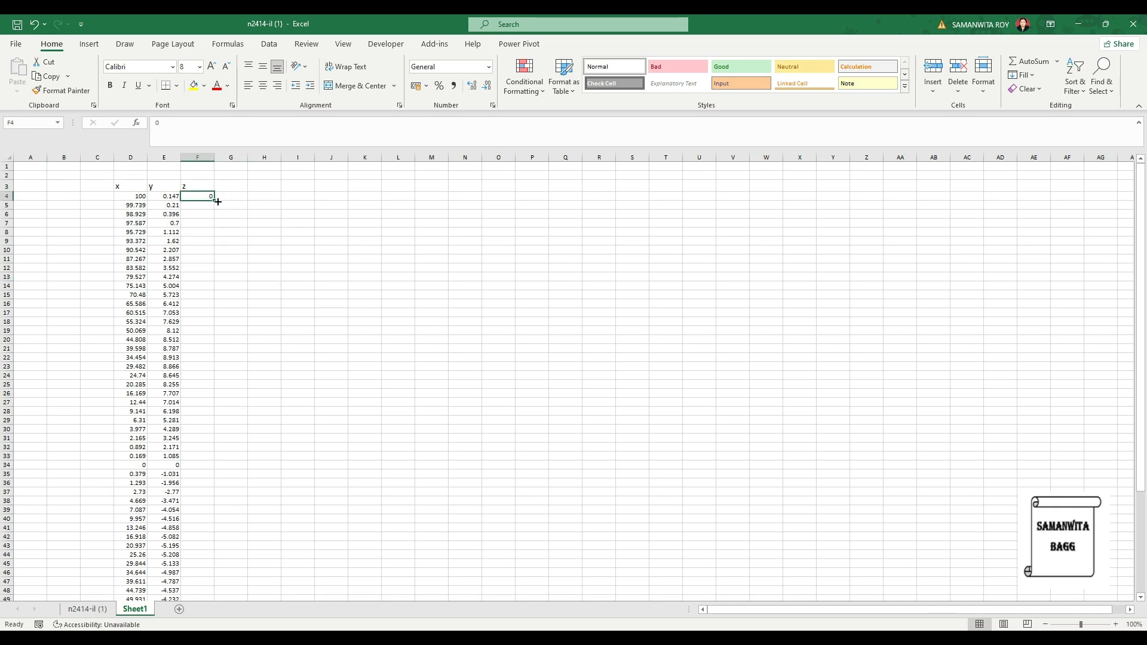
{"action": "left_click_drag", "start_coordinate": [212, 199], "coordinate": [199, 578]}
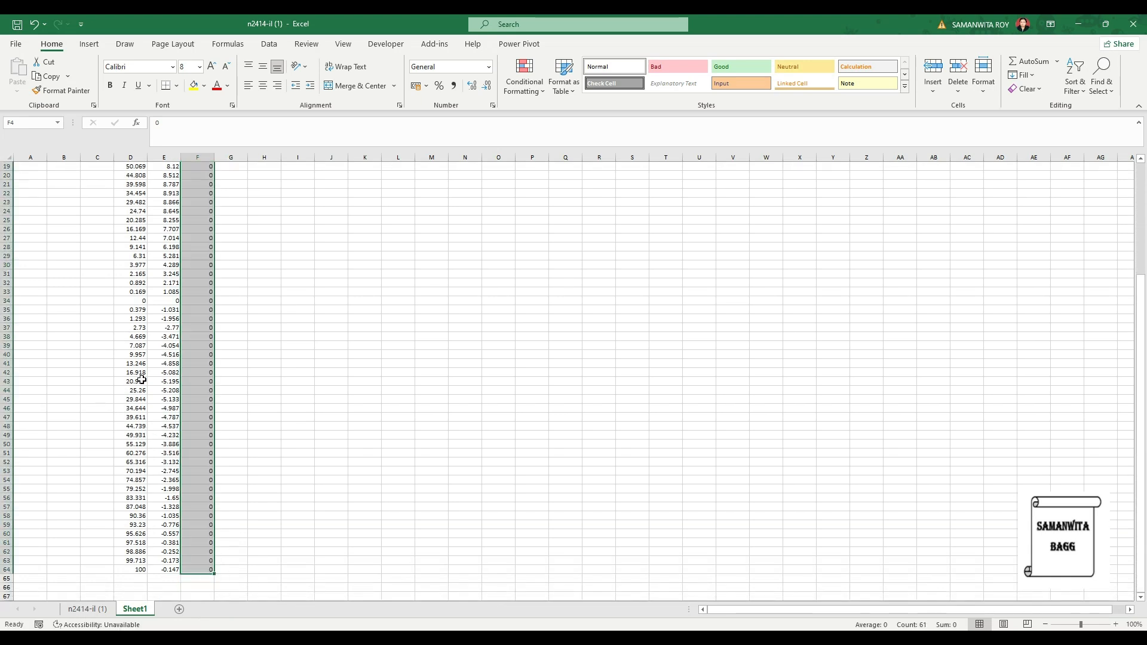
{"action": "scroll", "coordinate": [141, 380], "scroll_direction": "up", "scroll_amount": 6}
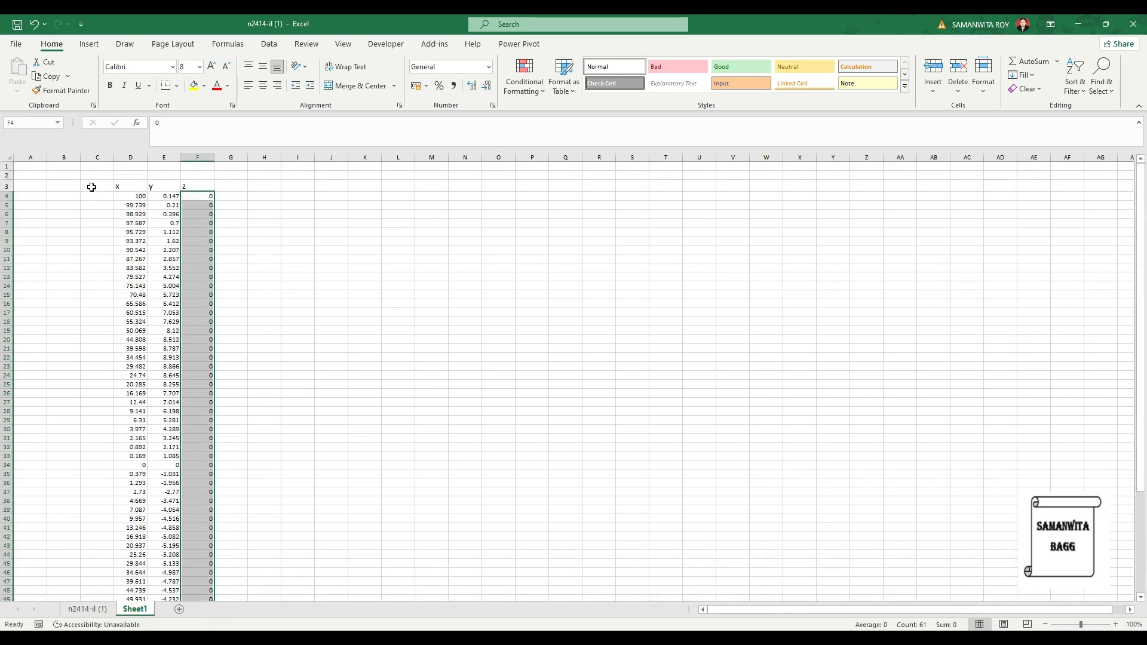
Enter the headings "position" in B3 and "point" in C3.
{"action": "left_click", "coordinate": [74, 187]}
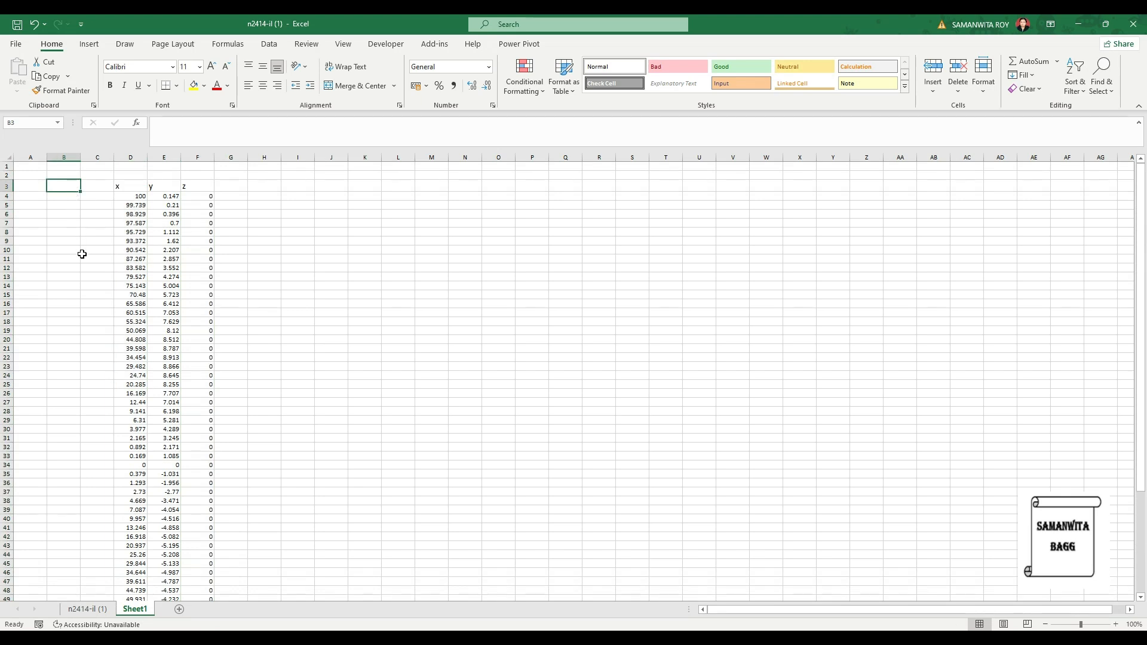
{"action": "type", "text": "position"}
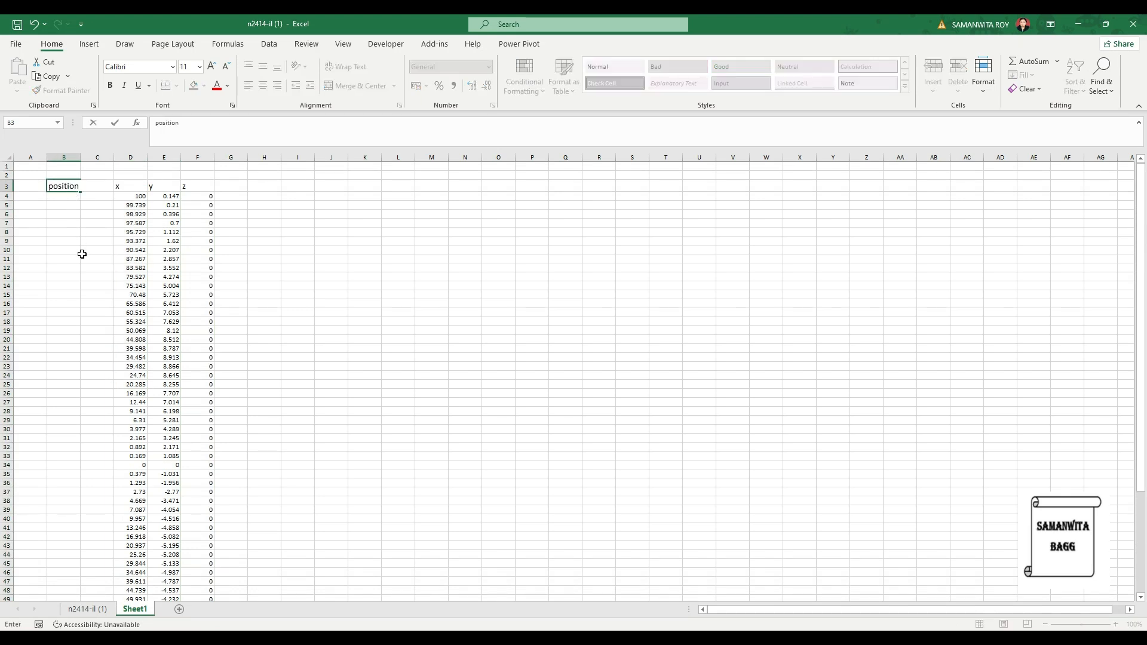
{"action": "key", "text": "Tab"}
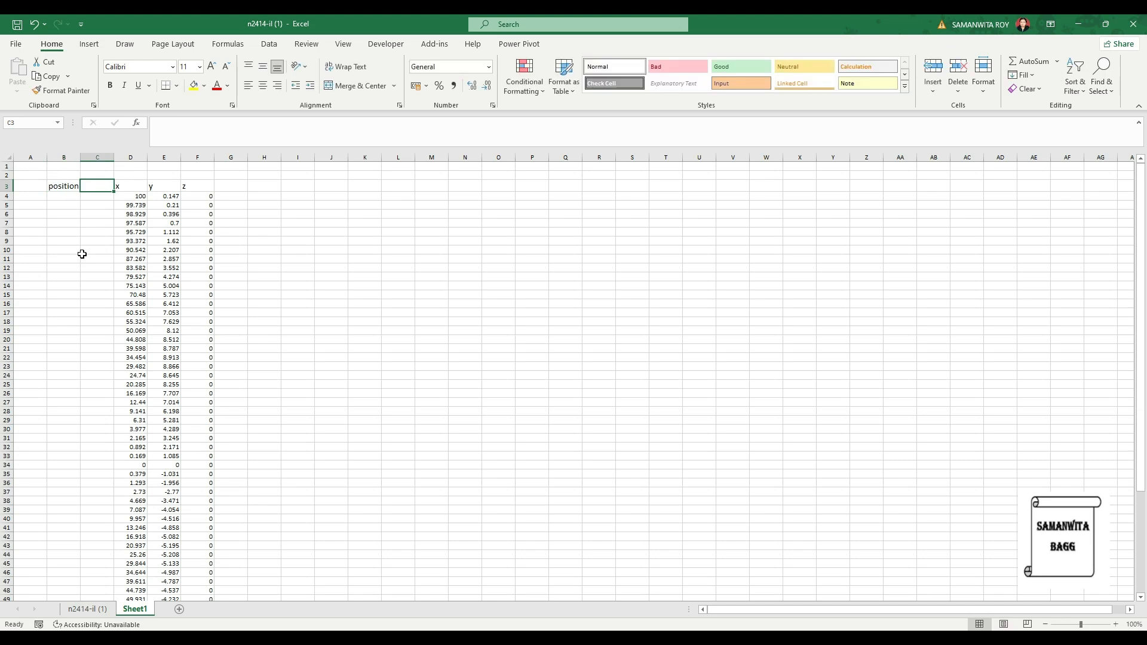
{"action": "type", "text": "point"}
{"action": "key", "text": "Return"}
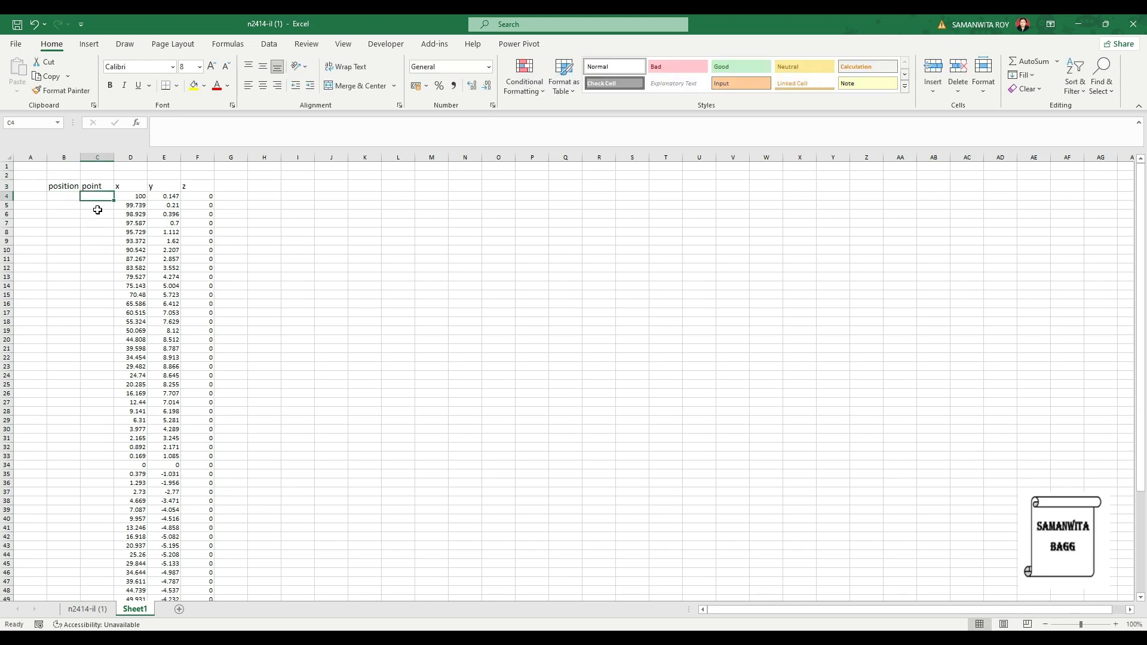
Number the coordinates in the point column consecutively from 1 in C4 to 61 in C64.
{"action": "type", "text": "1"}
{"action": "key", "text": "Return"}
{"action": "type", "text": "2"}
{"action": "key", "text": "Return"}
{"action": "left_click_drag", "start_coordinate": [102, 196], "coordinate": [112, 596]}
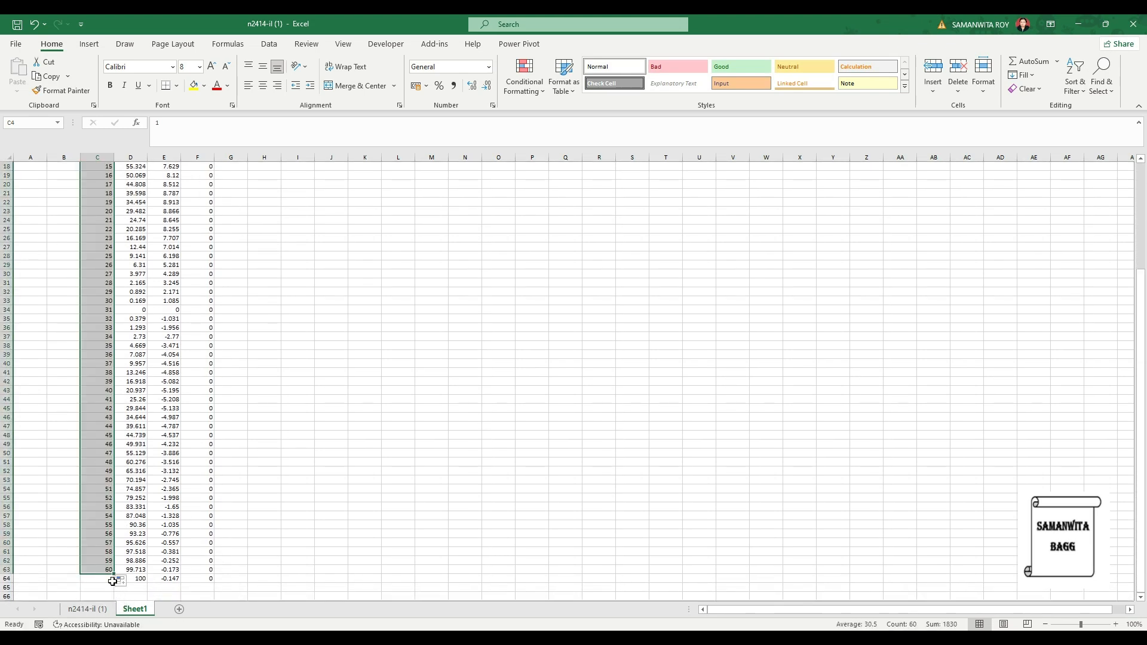
{"action": "left_click", "coordinate": [113, 581]}
{"action": "type", "text": "61"}
{"action": "key", "text": "Return"}
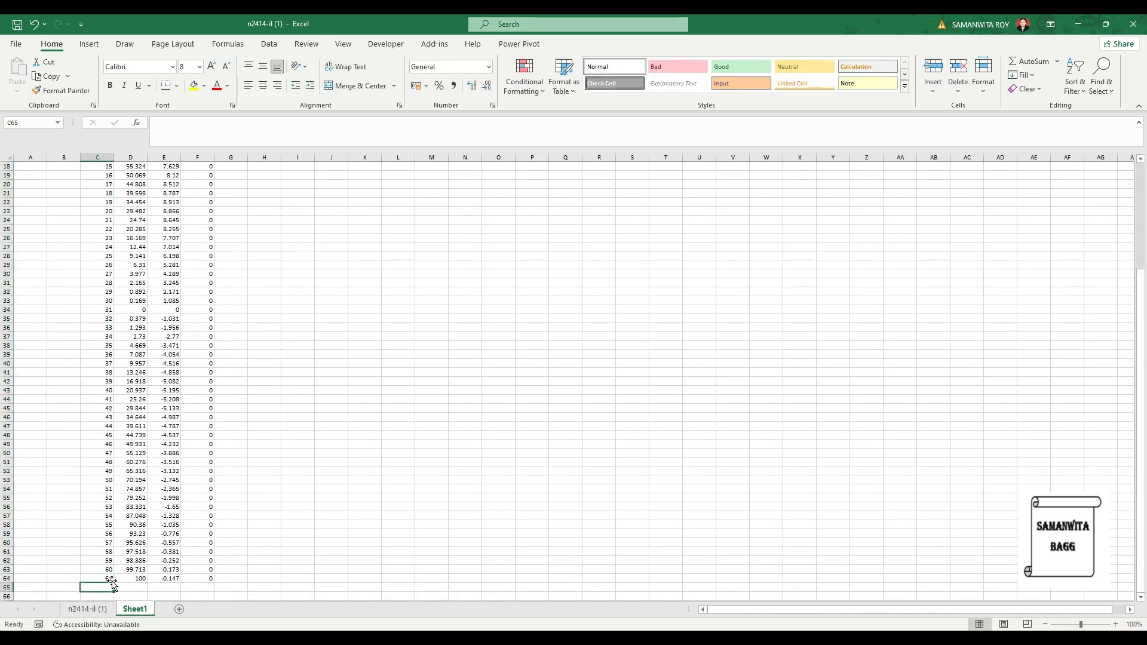
Enter 1 in B4 and fill the same value down the position column to B64.
{"action": "scroll", "coordinate": [26, 323], "scroll_direction": "up", "scroll_amount": 6}
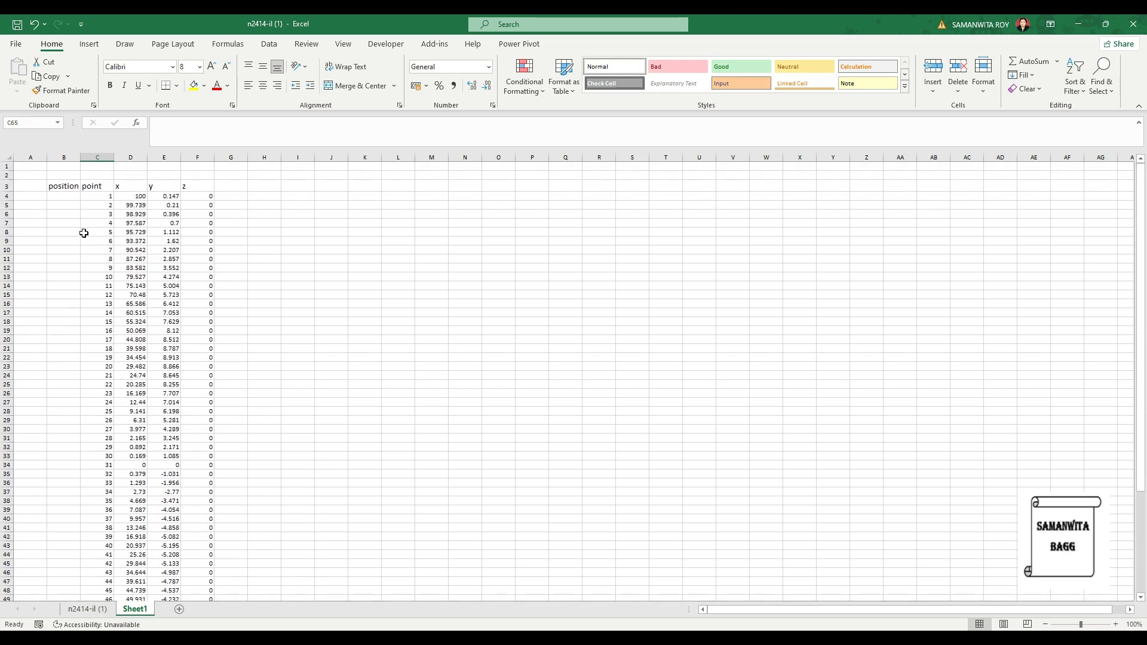
{"action": "left_click", "coordinate": [64, 199]}
{"action": "type", "text": "1"}
{"action": "key", "text": "Return"}
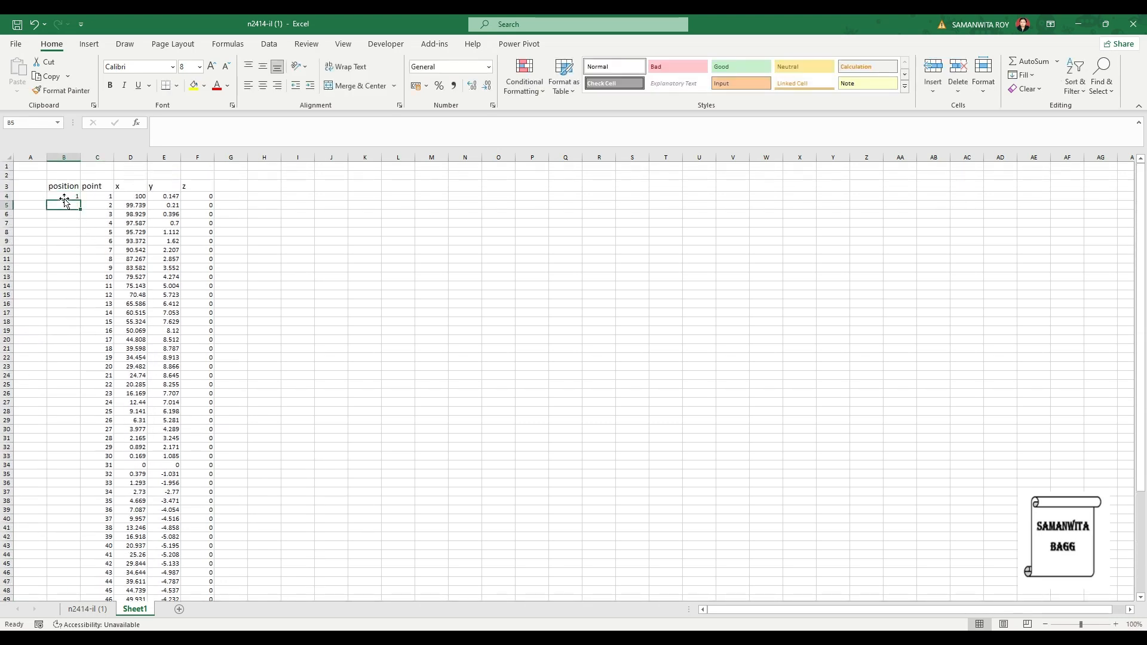
{"action": "left_click", "coordinate": [67, 196]}
{"action": "left_click_drag", "start_coordinate": [80, 203], "coordinate": [85, 564]}
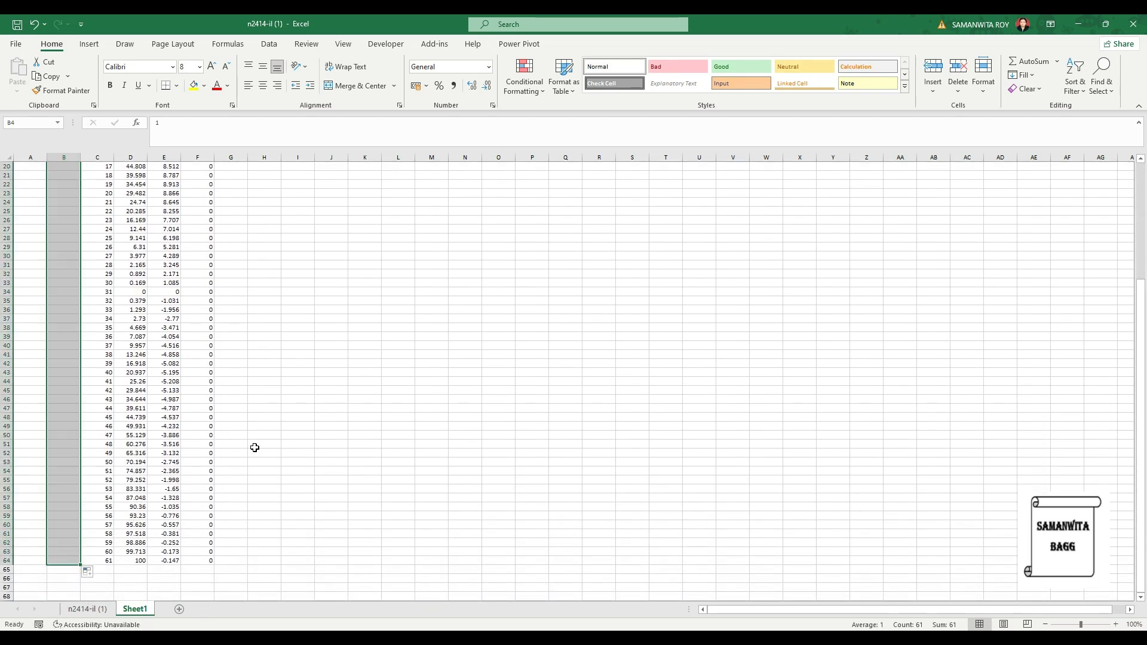
{"action": "scroll", "coordinate": [233, 310], "scroll_direction": "up", "scroll_amount": 6}
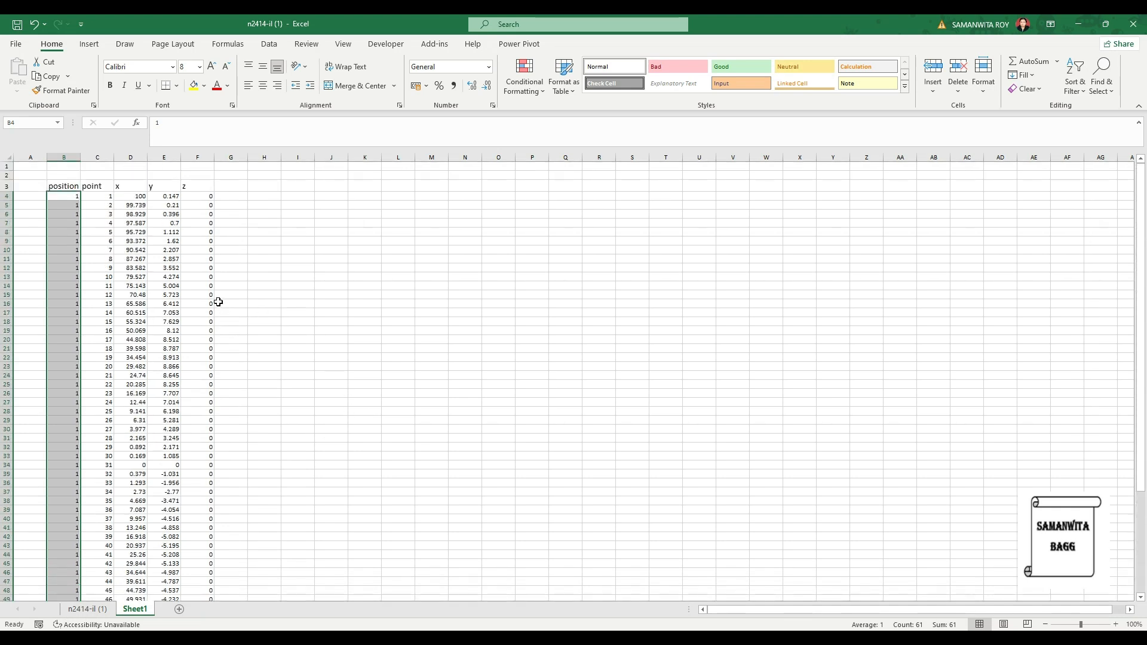
Centre the contents of columns B to F horizontally and vertically.
{"action": "left_click", "coordinate": [227, 295]}
{"action": "left_click_drag", "start_coordinate": [64, 157], "coordinate": [201, 157]}
{"action": "left_click", "coordinate": [263, 85]}
{"action": "left_click", "coordinate": [263, 67]}
{"action": "left_click", "coordinate": [192, 266]}
Format the cells B4 to F64 as Number with two decimal places.
{"action": "left_click_drag", "start_coordinate": [53, 195], "coordinate": [206, 591]}
{"action": "right_click", "coordinate": [155, 359]}
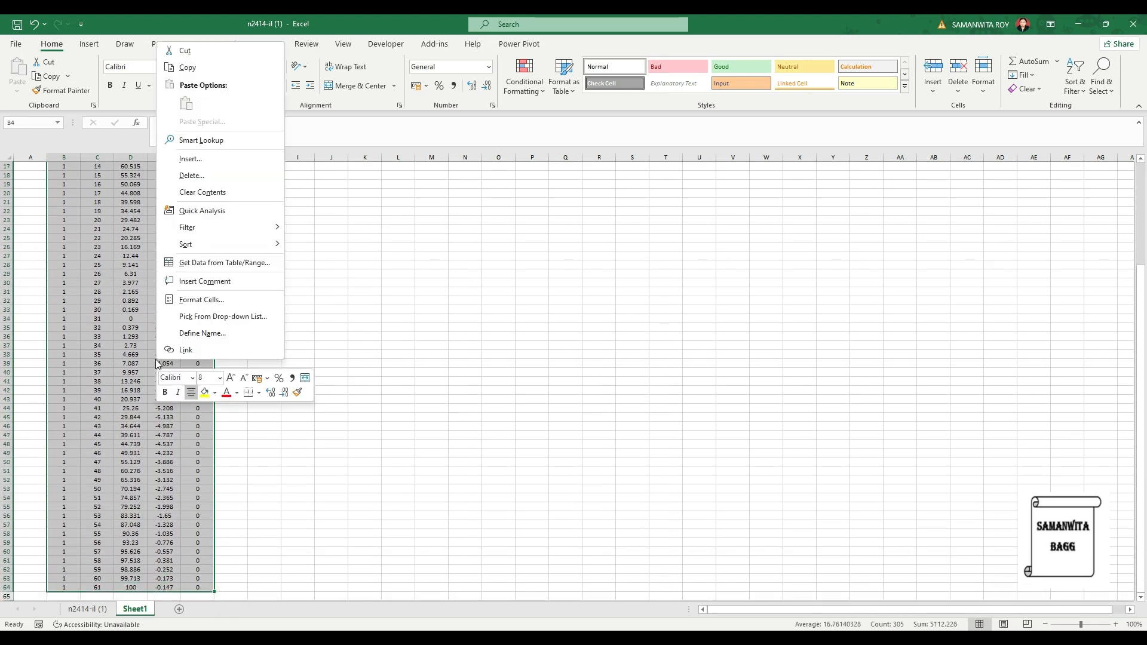
{"action": "left_click", "coordinate": [215, 298]}
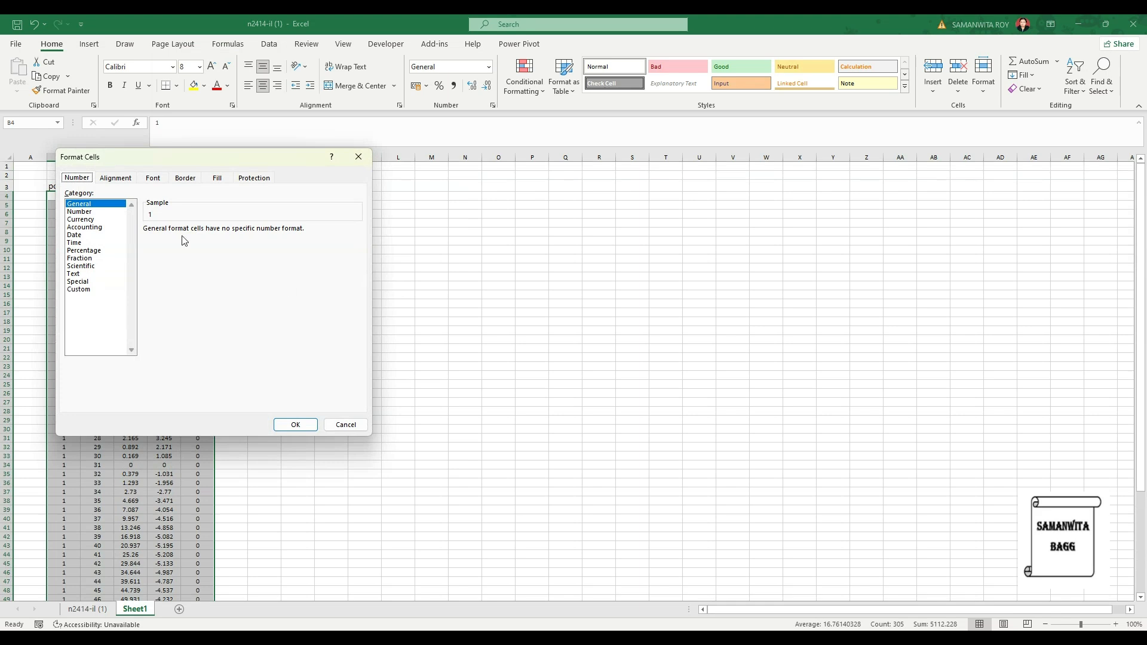
{"action": "left_click", "coordinate": [89, 214]}
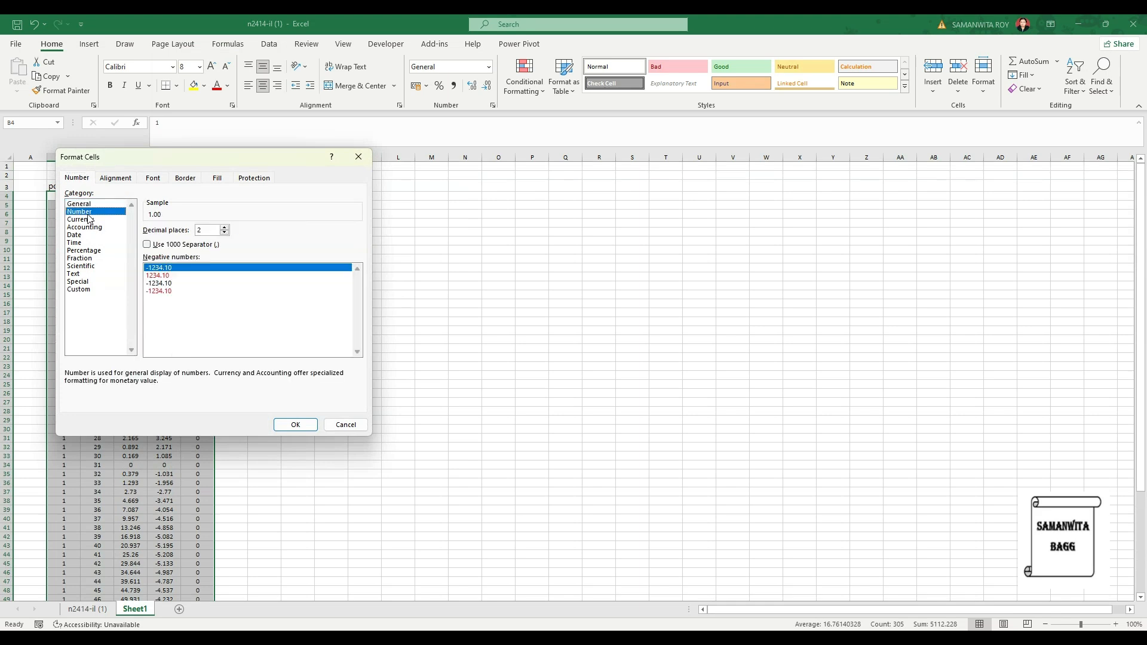
{"action": "left_click", "coordinate": [296, 425]}
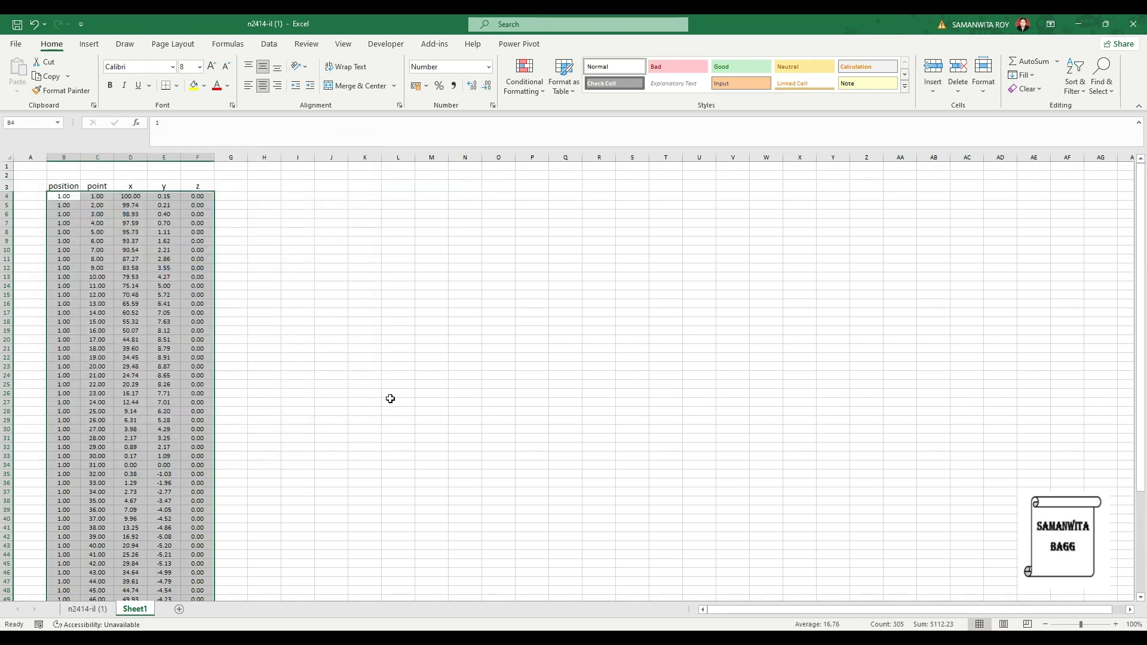
Copy the formatted coordinate values without their headings and paste them into an empty Notepad document.
{"action": "right_click", "coordinate": [119, 251]}
{"action": "left_click", "coordinate": [166, 275]}
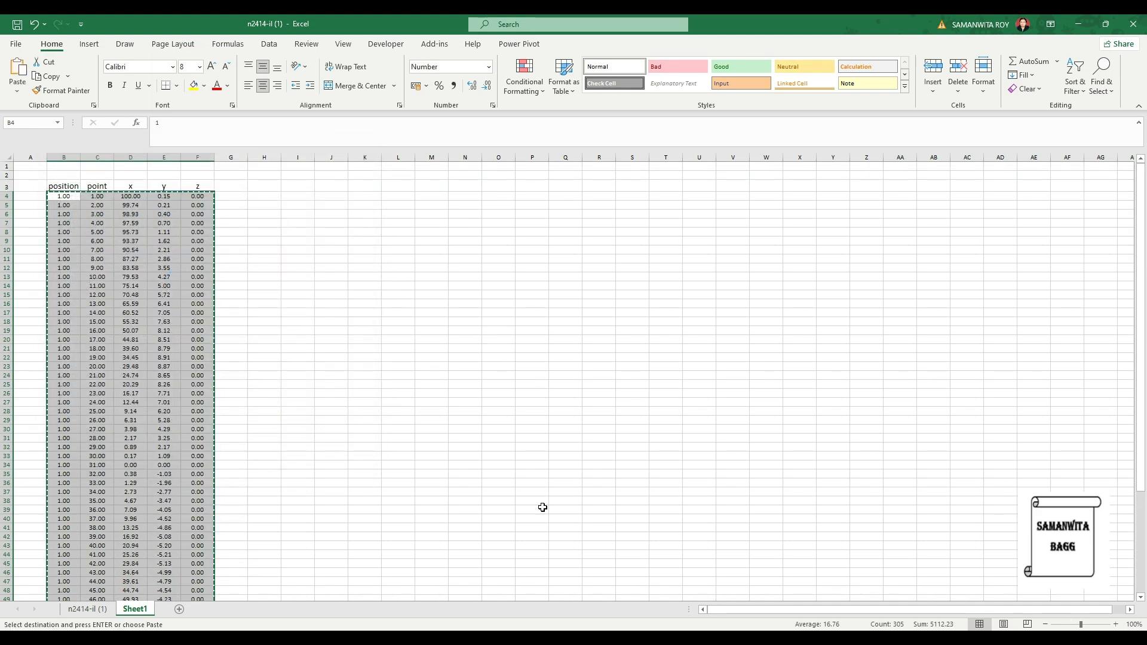
{"action": "left_click", "coordinate": [424, 627]}
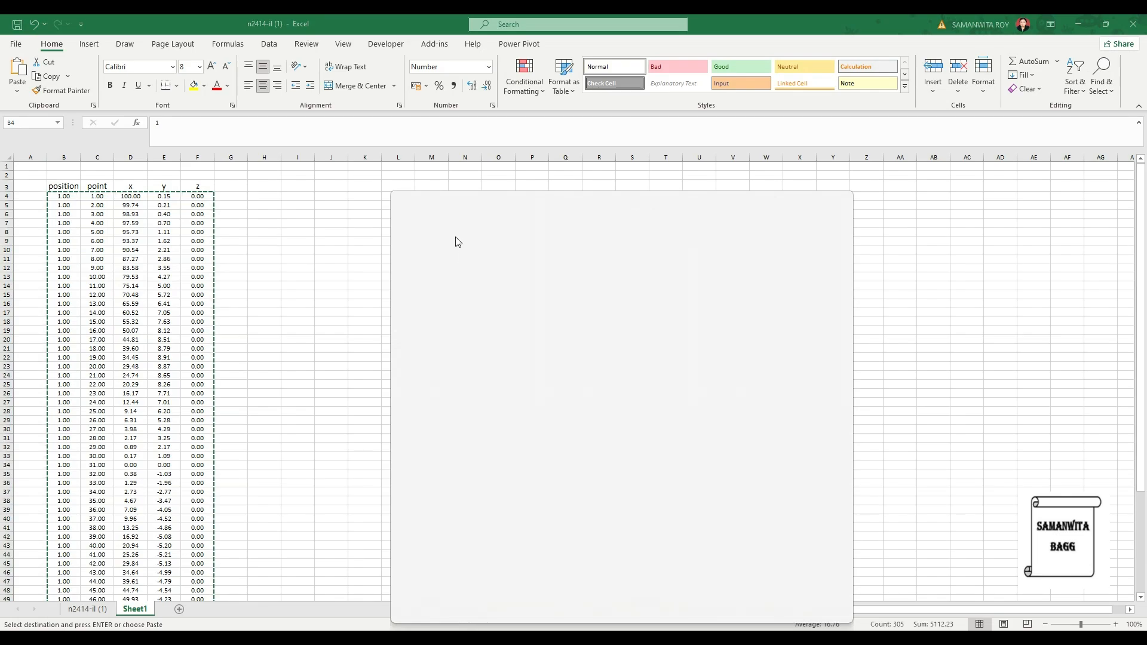
{"action": "left_click", "coordinate": [448, 241]}
{"action": "key", "text": "ctrl+v"}
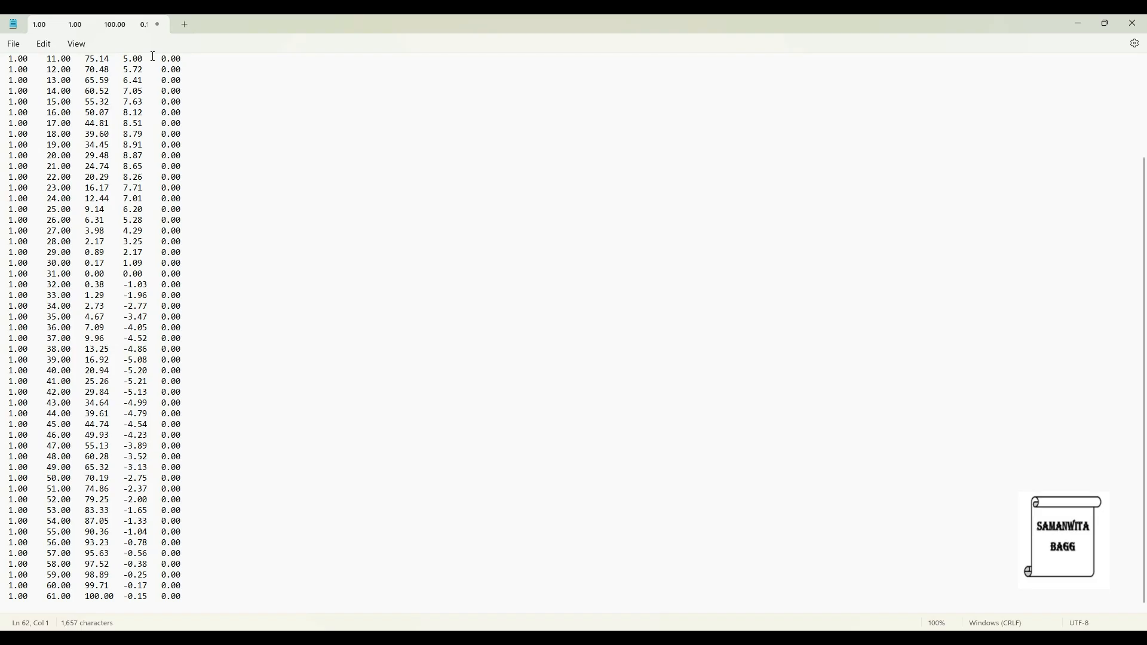
Save the pasted coordinates in the Downloads folder as the text file "naca 2414".
{"action": "key", "text": "ctrl+s"}
{"action": "type", "text": "nc"}
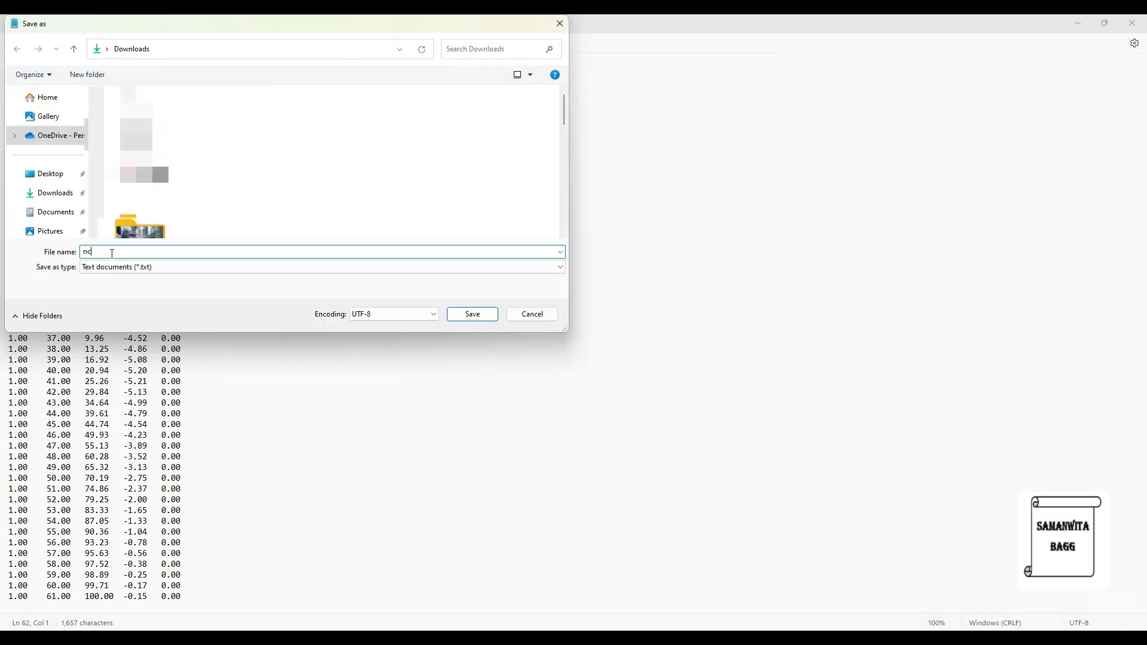
{"action": "type", "text": "ca 2414"}
{"action": "left_click", "coordinate": [473, 321]}
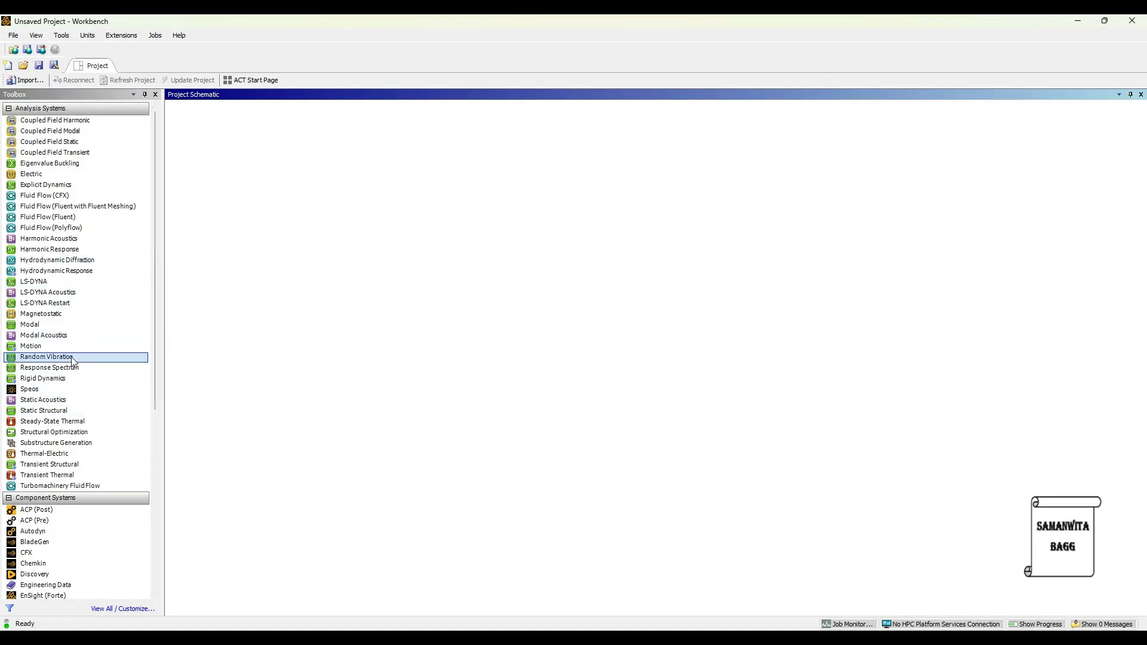
In Ansys Workbench, add a Geometry component system to the project schematic and open its geometry cell in DesignModeler.
{"action": "scroll", "coordinate": [73, 361], "scroll_direction": "down", "scroll_amount": 4}
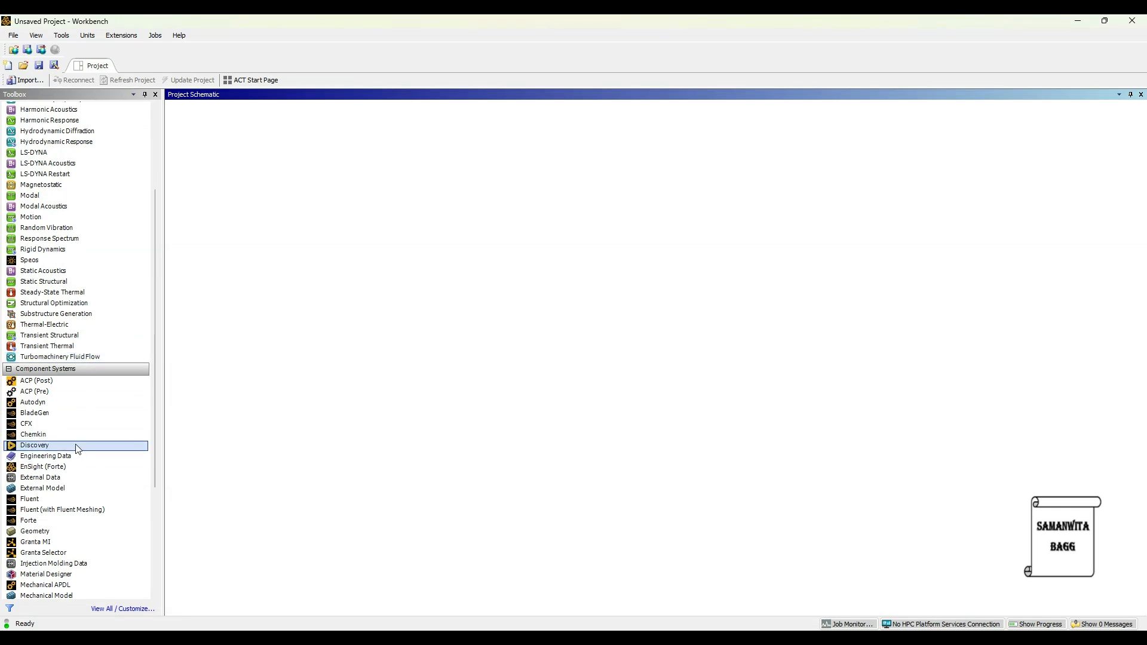
{"action": "scroll", "coordinate": [60, 497], "scroll_direction": "down", "scroll_amount": 1}
{"action": "left_click_drag", "start_coordinate": [61, 497], "coordinate": [358, 251]}
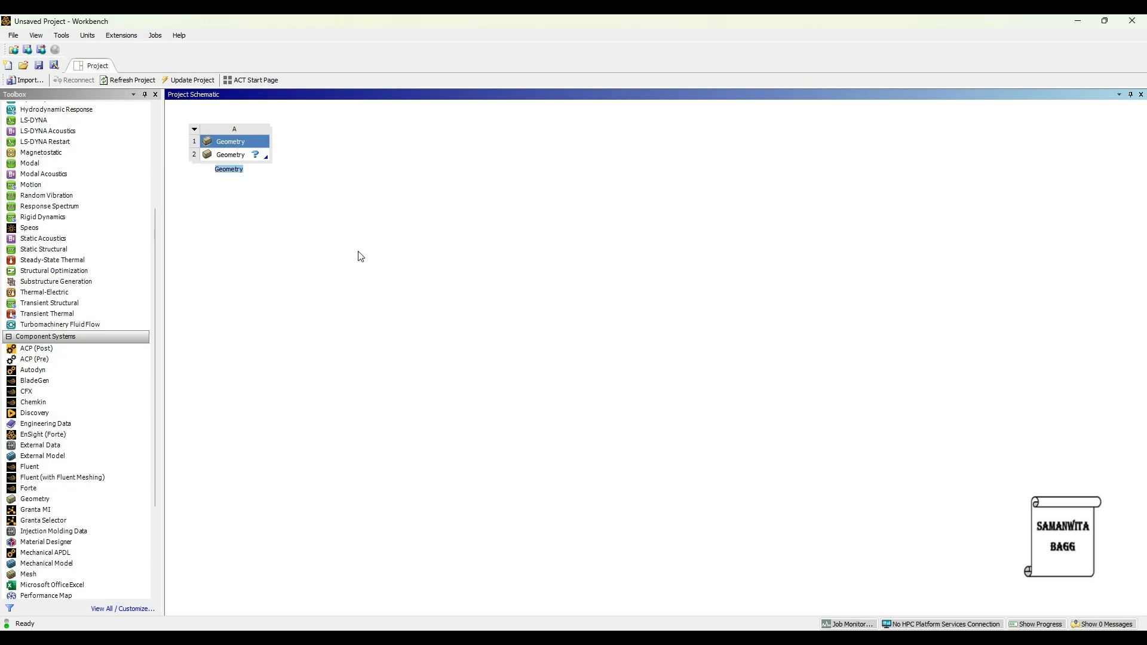
{"action": "key", "text": "Return"}
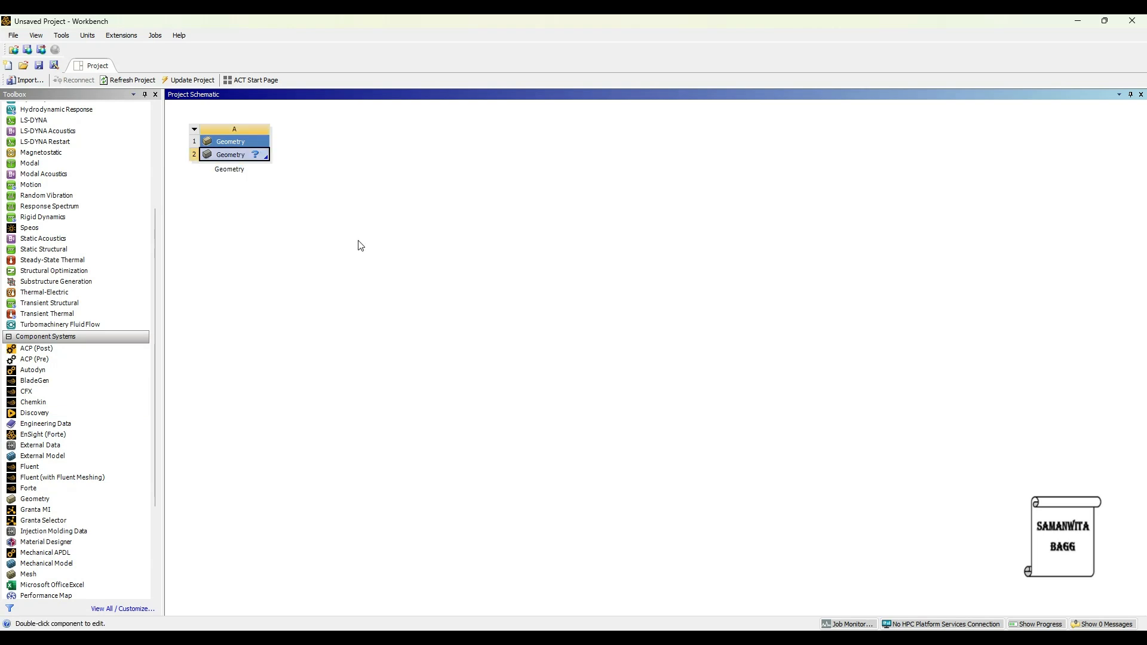
{"action": "right_click", "coordinate": [231, 159]}
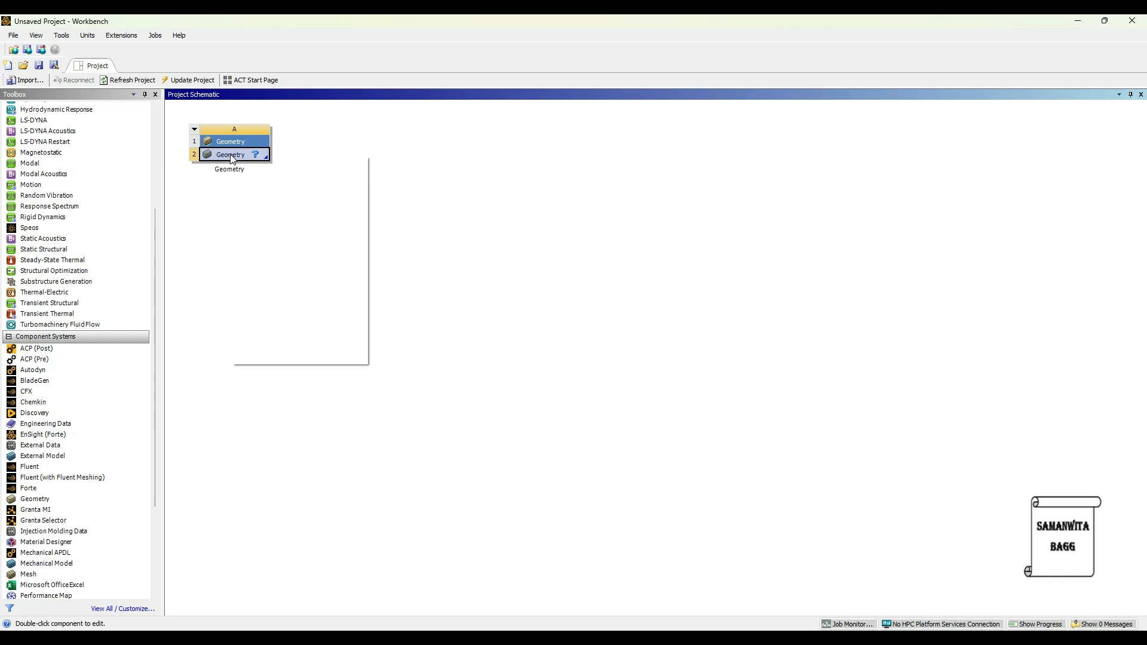
{"action": "left_click", "coordinate": [297, 189]}
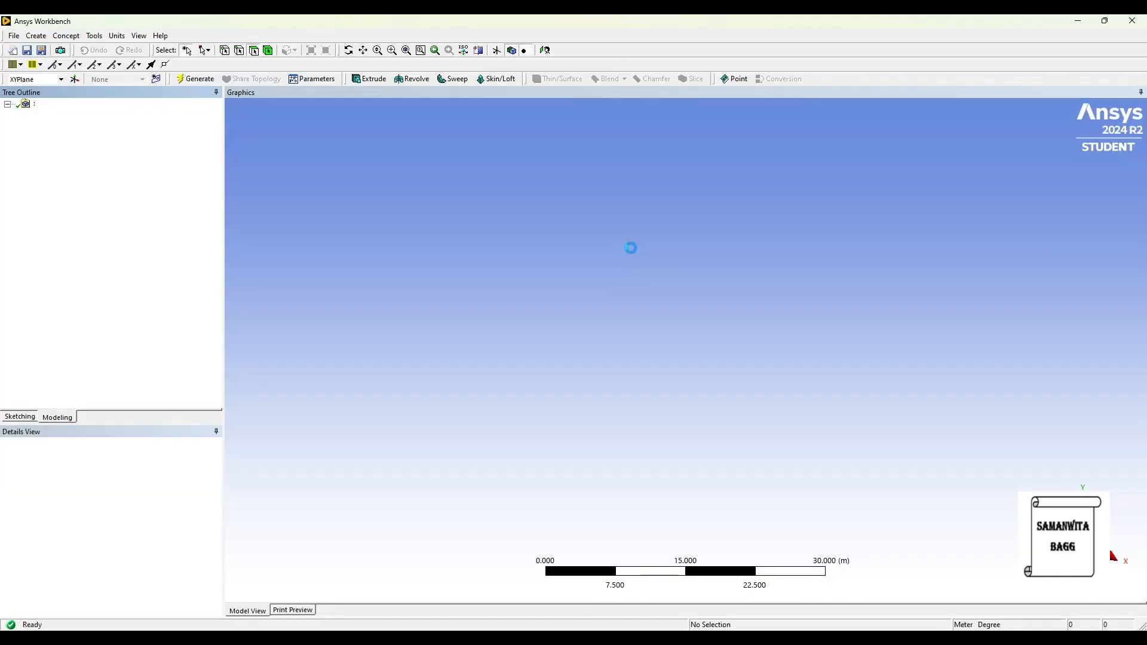
Set the length unit to millimetres and look straight at the XY plane.
{"action": "left_click", "coordinate": [116, 36]}
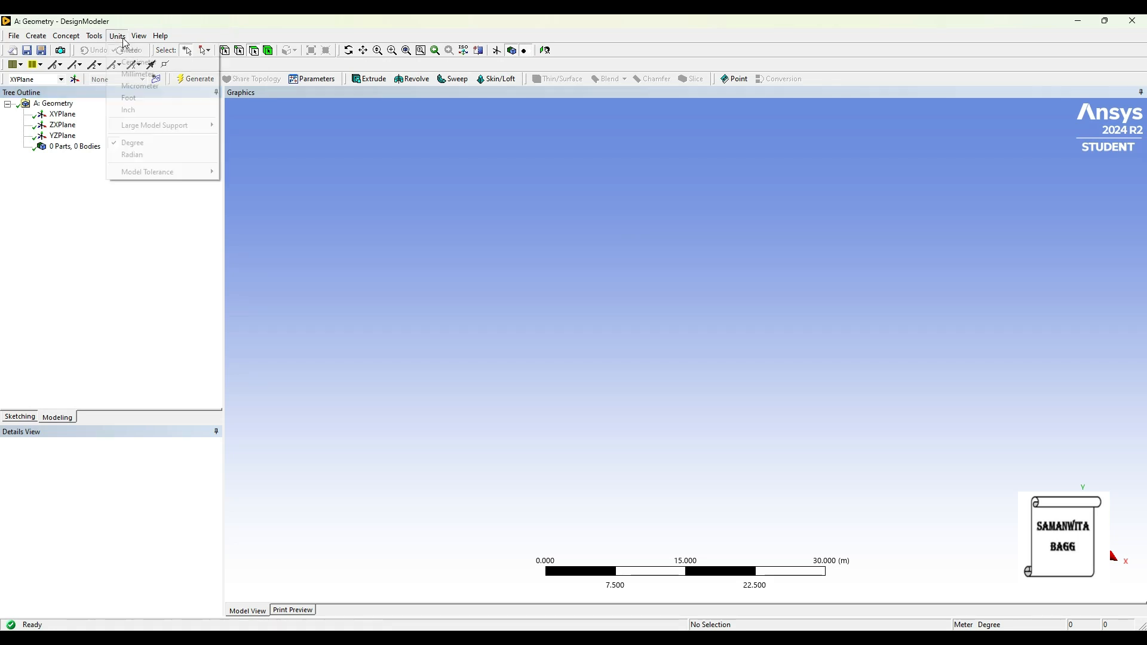
{"action": "left_click", "coordinate": [166, 74]}
{"action": "left_click", "coordinate": [63, 114]}
{"action": "left_click", "coordinate": [545, 51]}
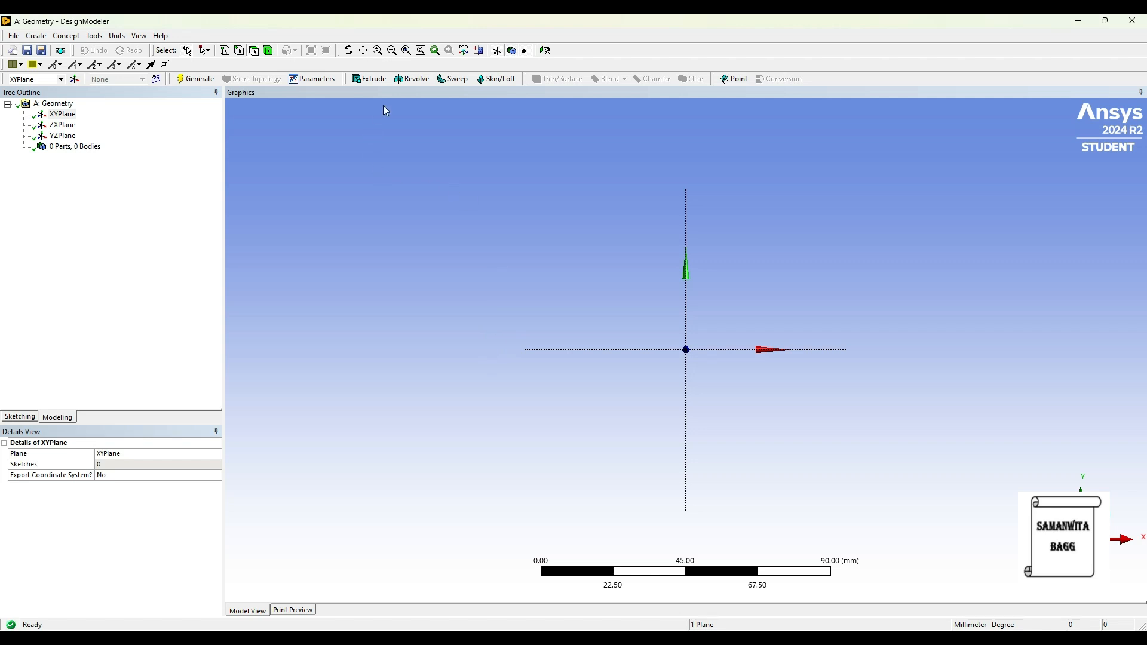
Generate construction points on the XY plane from the coordinates file "naca 2414.txt" in Downloads.
{"action": "left_click", "coordinate": [735, 79]}
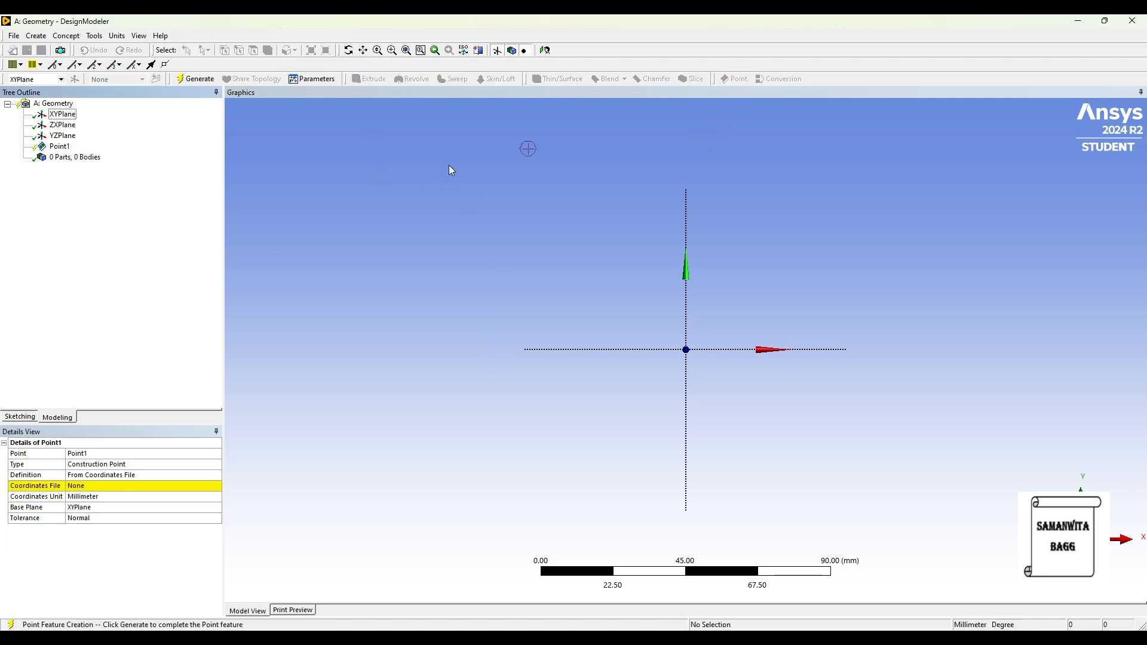
{"action": "left_click", "coordinate": [120, 476]}
{"action": "left_click", "coordinate": [125, 488]}
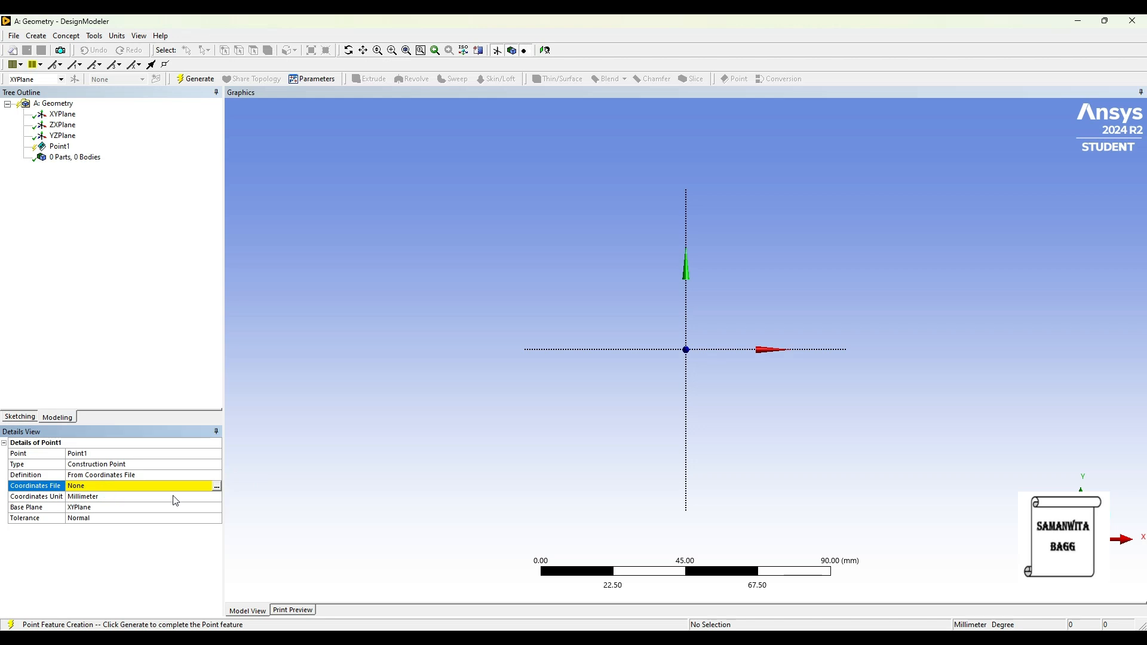
{"action": "left_click", "coordinate": [217, 487]}
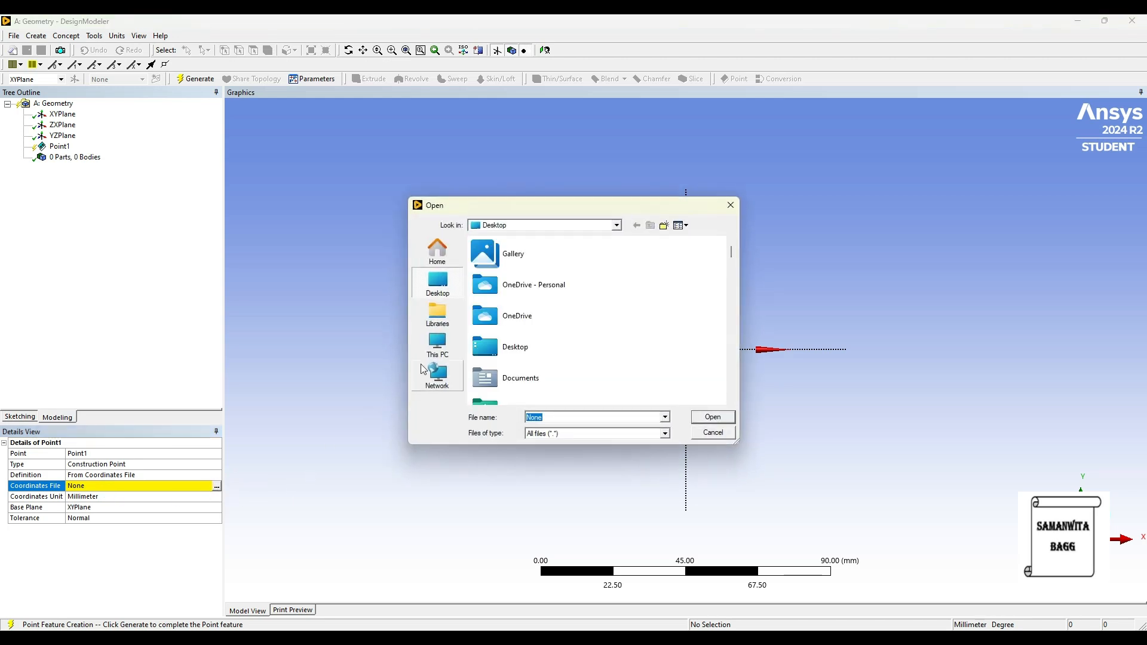
{"action": "left_click", "coordinate": [498, 269]}
{"action": "left_click", "coordinate": [711, 417]}
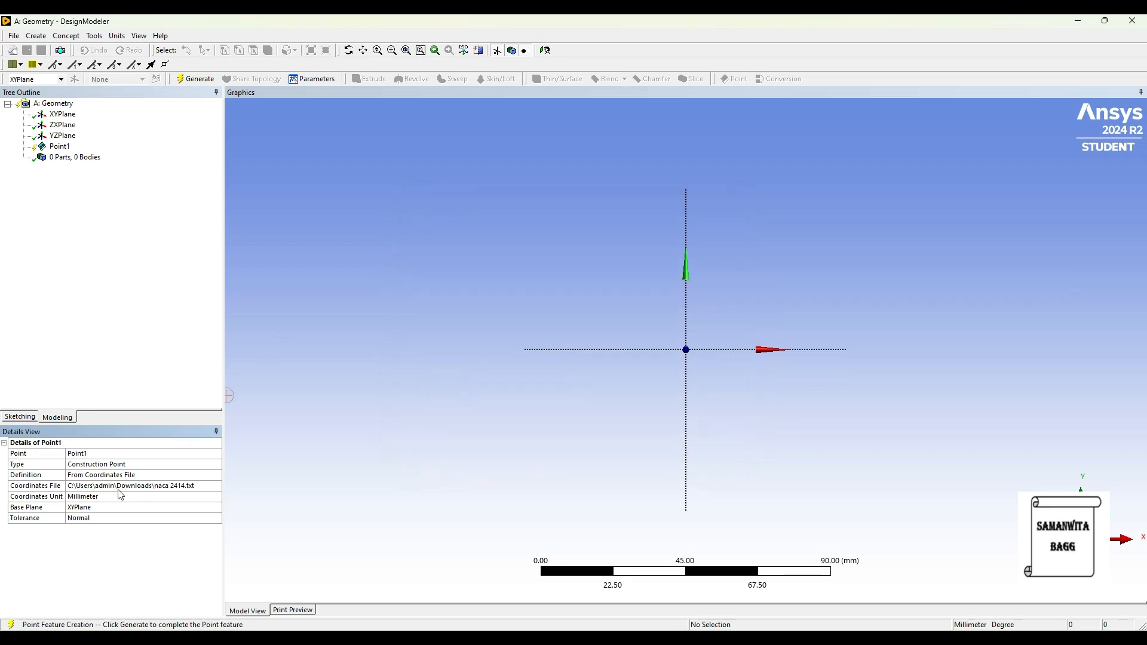
{"action": "left_click", "coordinate": [195, 79]}
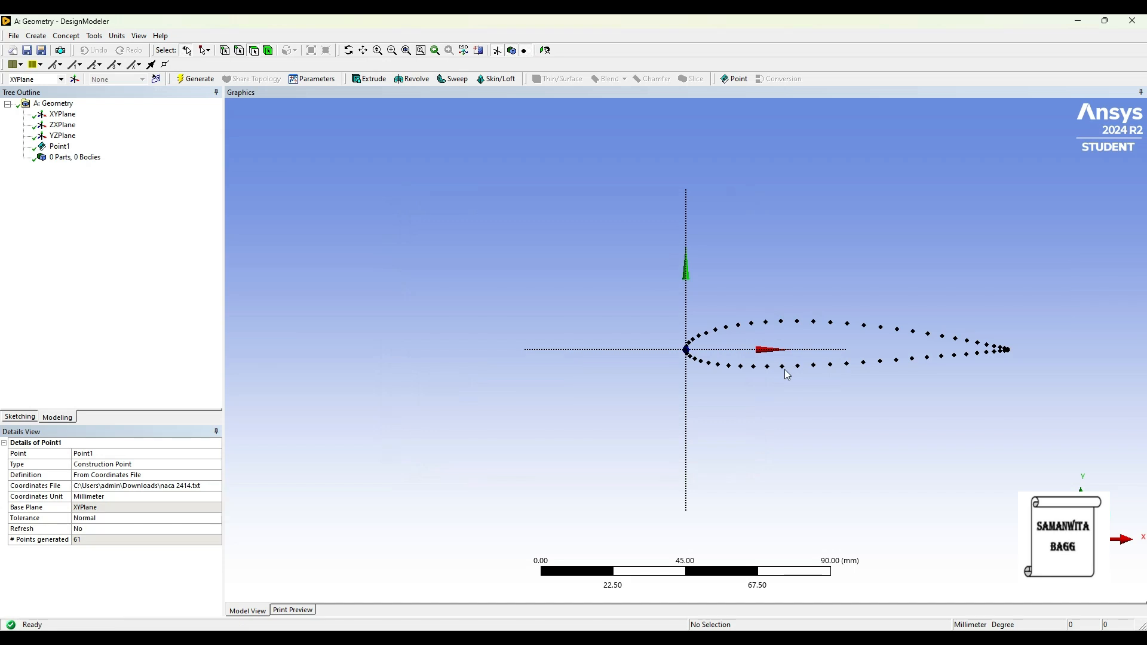
Start a 3D Curve and change its definition to Point Selection, ready for picking points.
{"action": "scroll", "coordinate": [766, 375], "scroll_direction": "up", "scroll_amount": 2}
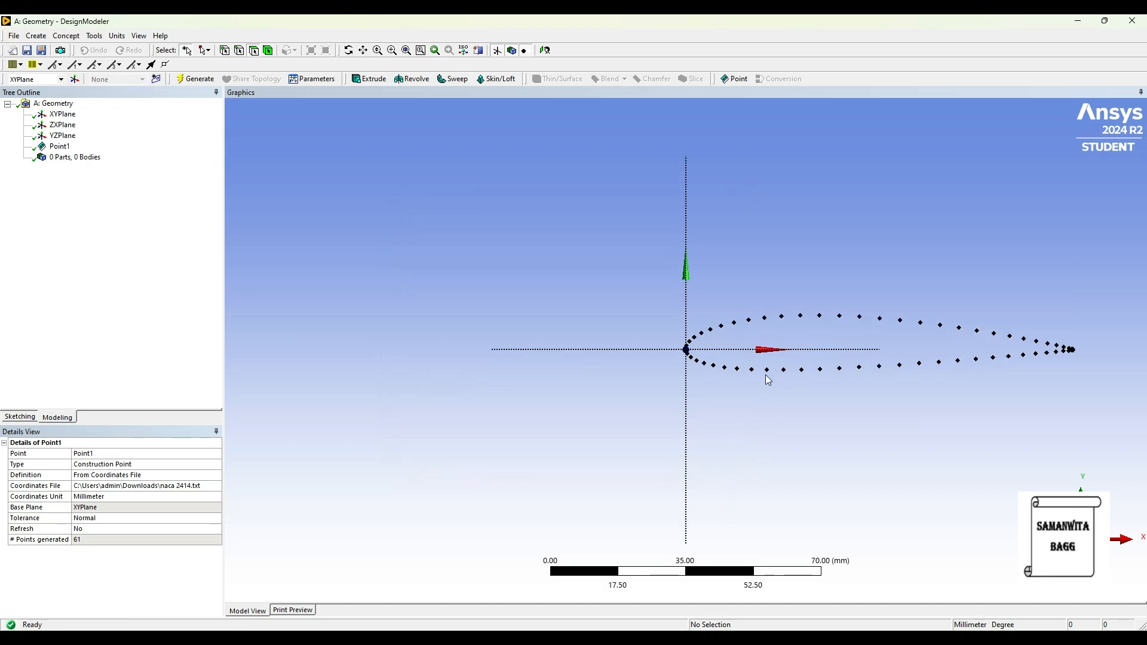
{"action": "mouse_move", "coordinate": [799, 382]}
{"action": "middle_mouse_down"}
{"action": "mouse_move", "coordinate": [761, 383]}
{"action": "mouse_move", "coordinate": [803, 382]}
{"action": "middle_mouse_up"}
{"action": "left_click", "coordinate": [545, 50]}
{"action": "left_click_drag", "start_coordinate": [677, 348], "coordinate": [576, 347]}
{"action": "scroll", "coordinate": [575, 346], "scroll_direction": "up", "scroll_amount": 1}
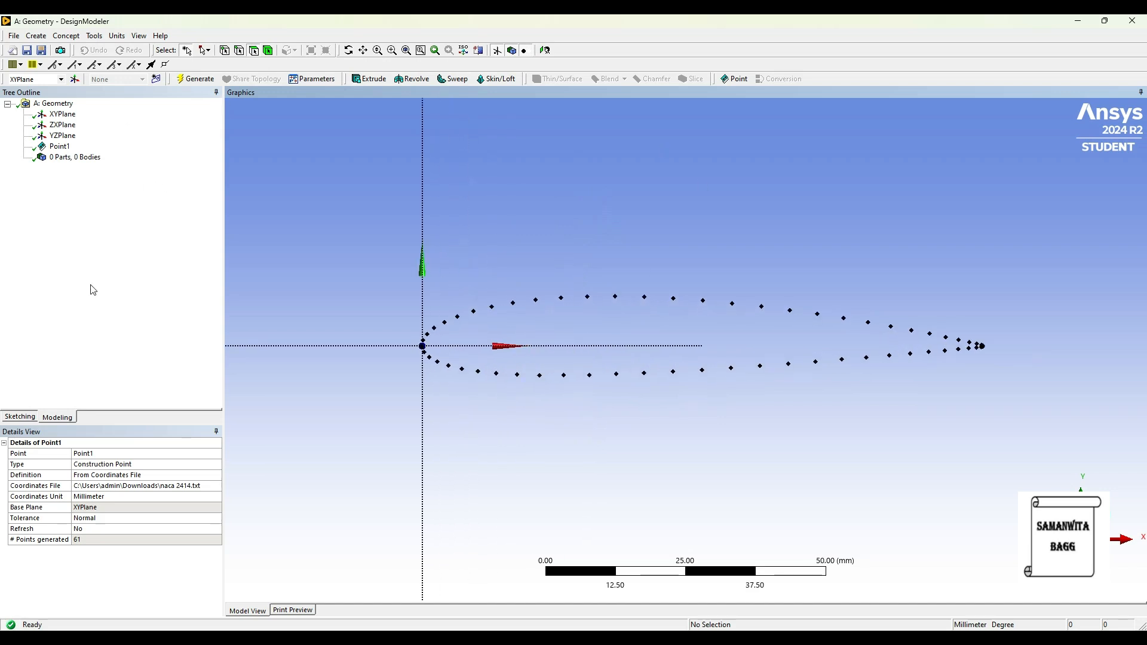
{"action": "left_click", "coordinate": [67, 36]}
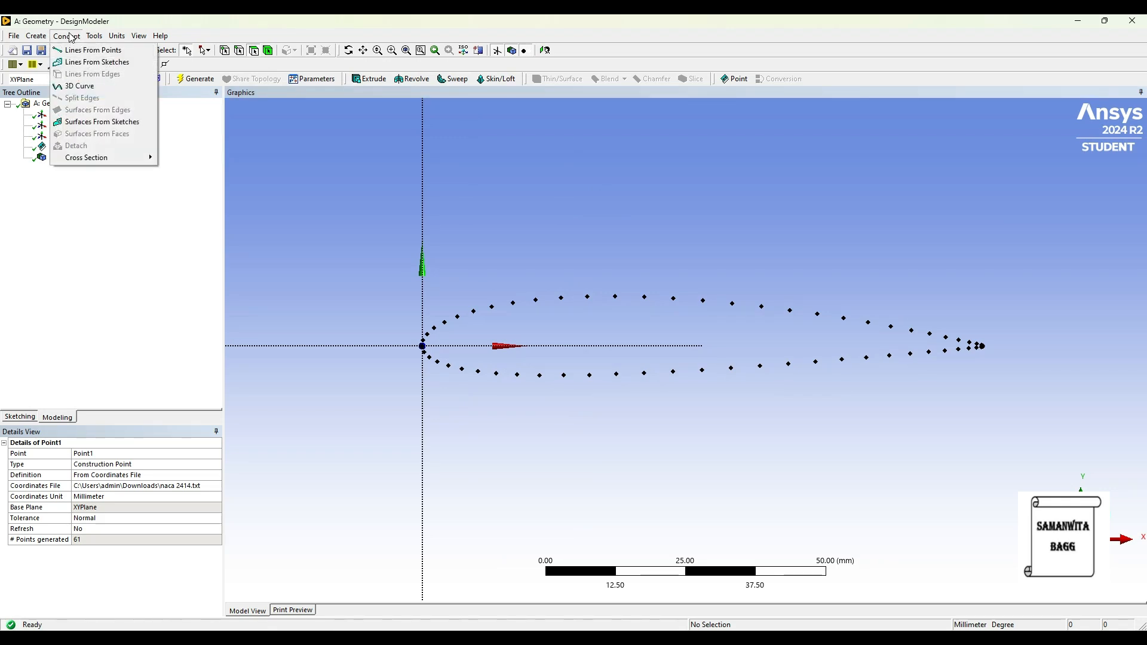
{"action": "left_click", "coordinate": [80, 86]}
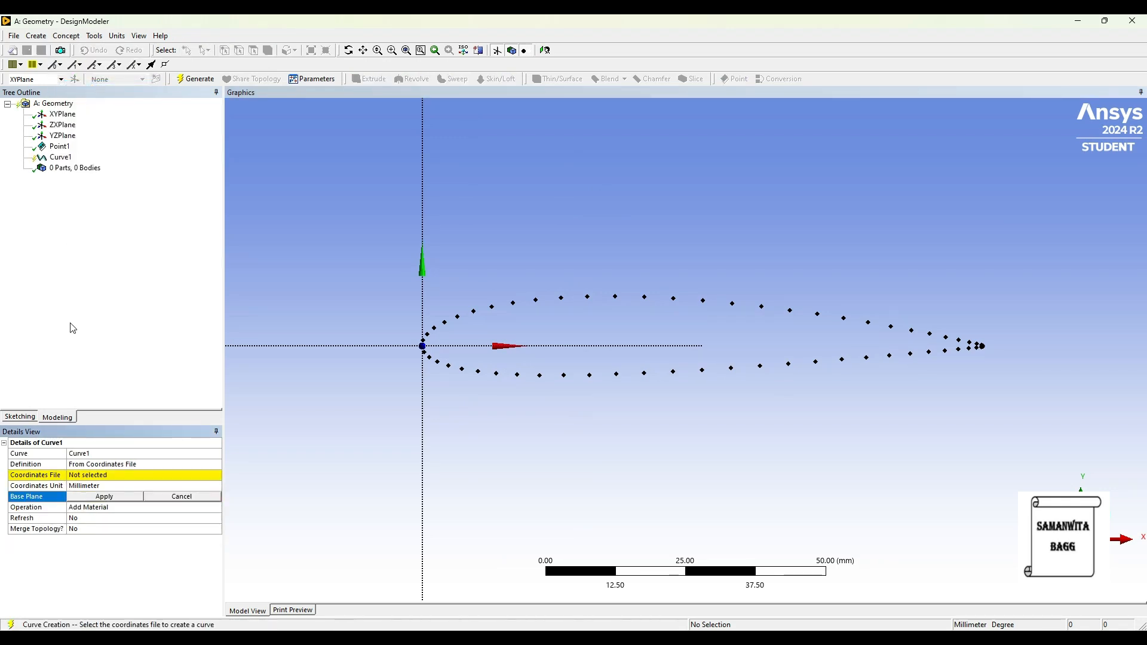
{"action": "left_click", "coordinate": [105, 466]}
{"action": "left_click", "coordinate": [217, 466]}
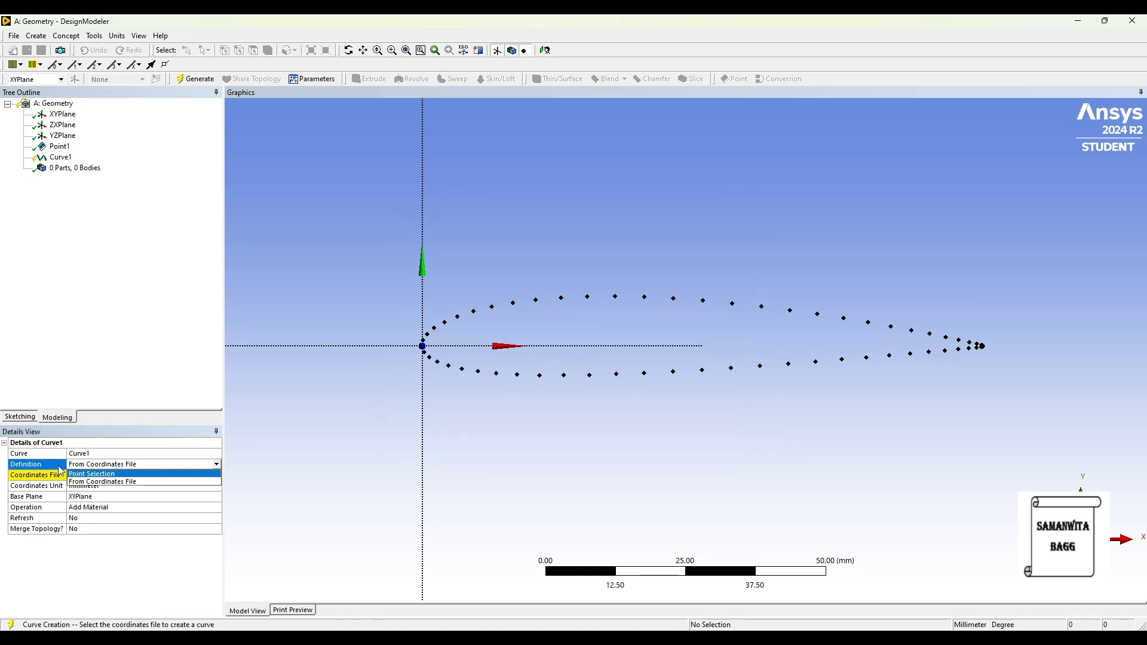
{"action": "left_click", "coordinate": [99, 475]}
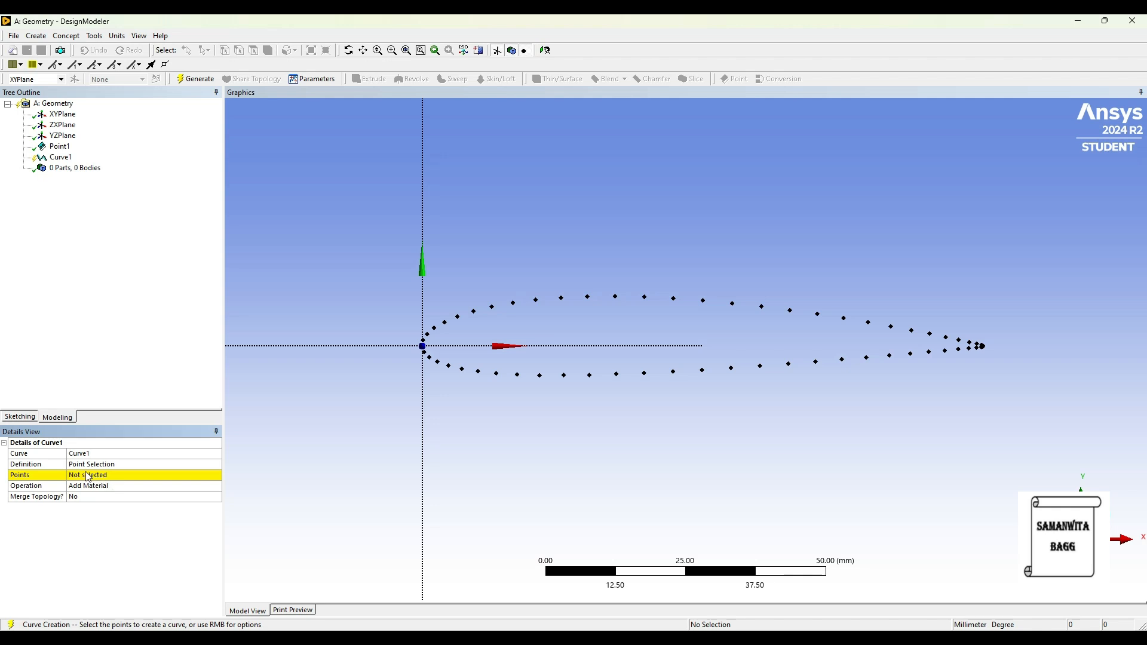
{"action": "left_click", "coordinate": [89, 475]}
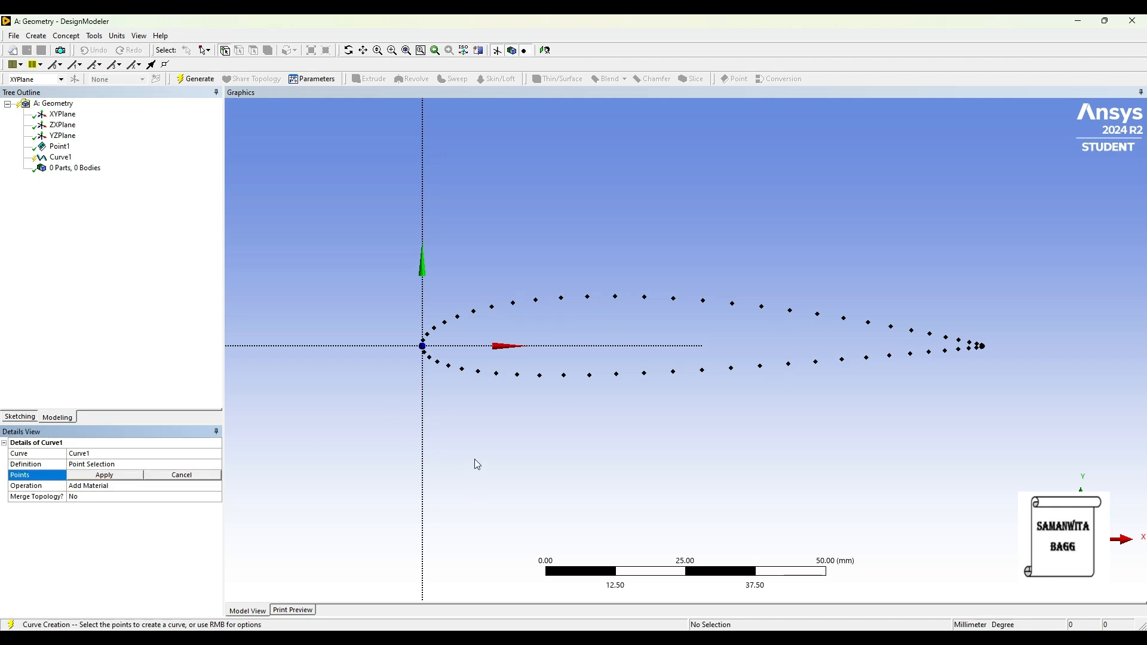
For the curve, select the first ten upper-surface points in order, starting at the upper trailing-edge point and moving forward.
{"action": "scroll", "coordinate": [974, 375], "scroll_direction": "up", "scroll_amount": 1}
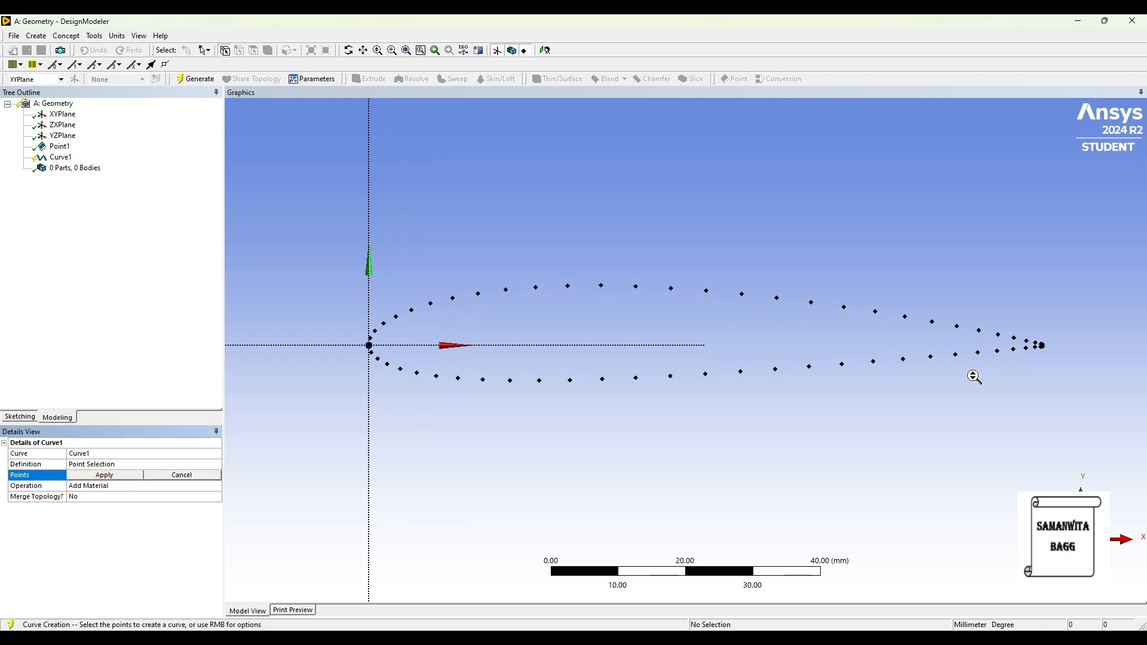
{"action": "scroll", "coordinate": [1064, 347], "scroll_direction": "up", "scroll_amount": 1}
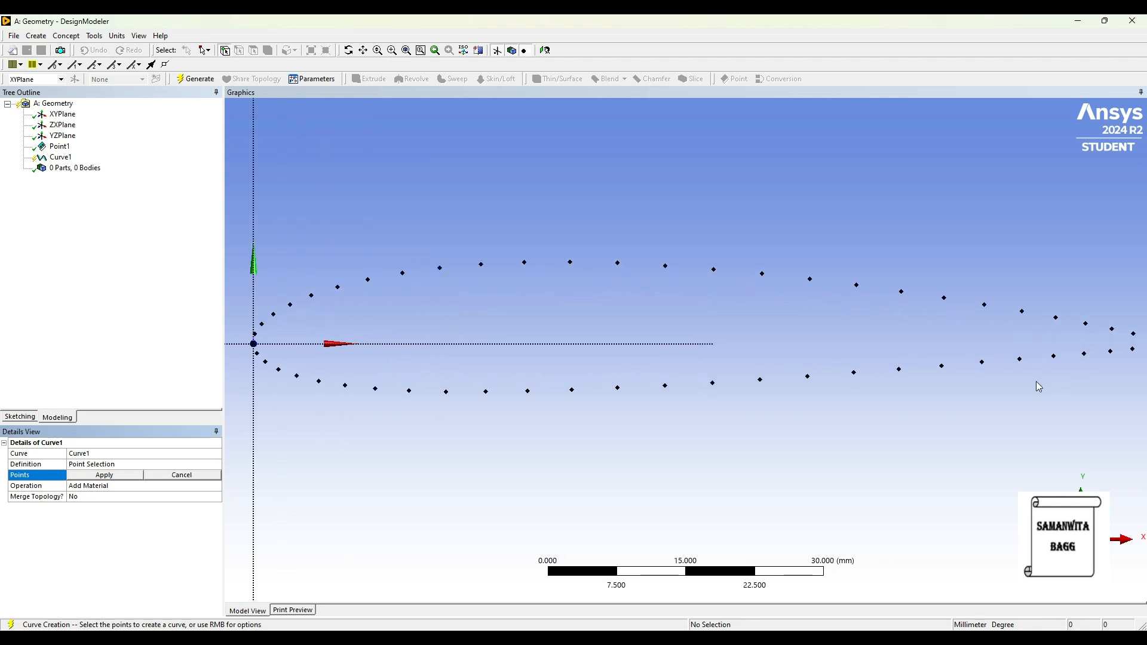
{"action": "middle_click_drag", "start_coordinate": [1027, 386], "coordinate": [875, 383], "text": "ctrl"}
{"action": "scroll", "coordinate": [1059, 381], "scroll_direction": "up", "scroll_amount": 3}
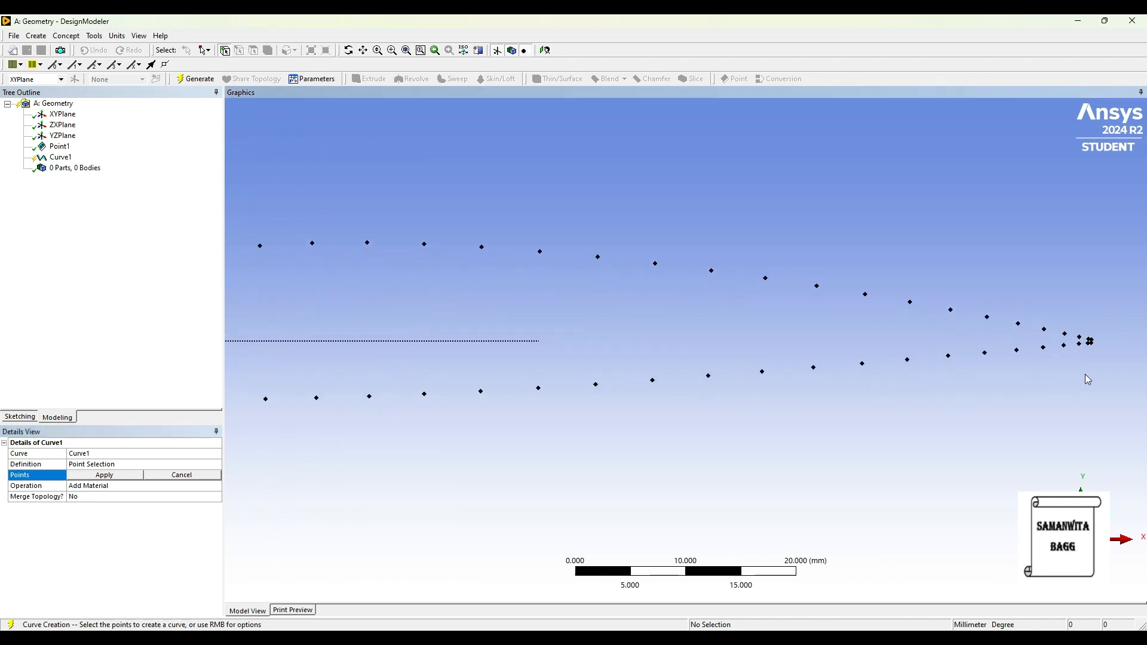
{"action": "middle_click_drag", "start_coordinate": [1084, 373], "coordinate": [979, 377], "text": "ctrl"}
{"action": "left_click_drag", "start_coordinate": [980, 377], "coordinate": [796, 387], "text": "ctrl"}
{"action": "scroll", "coordinate": [955, 381], "scroll_direction": "up", "scroll_amount": 5}
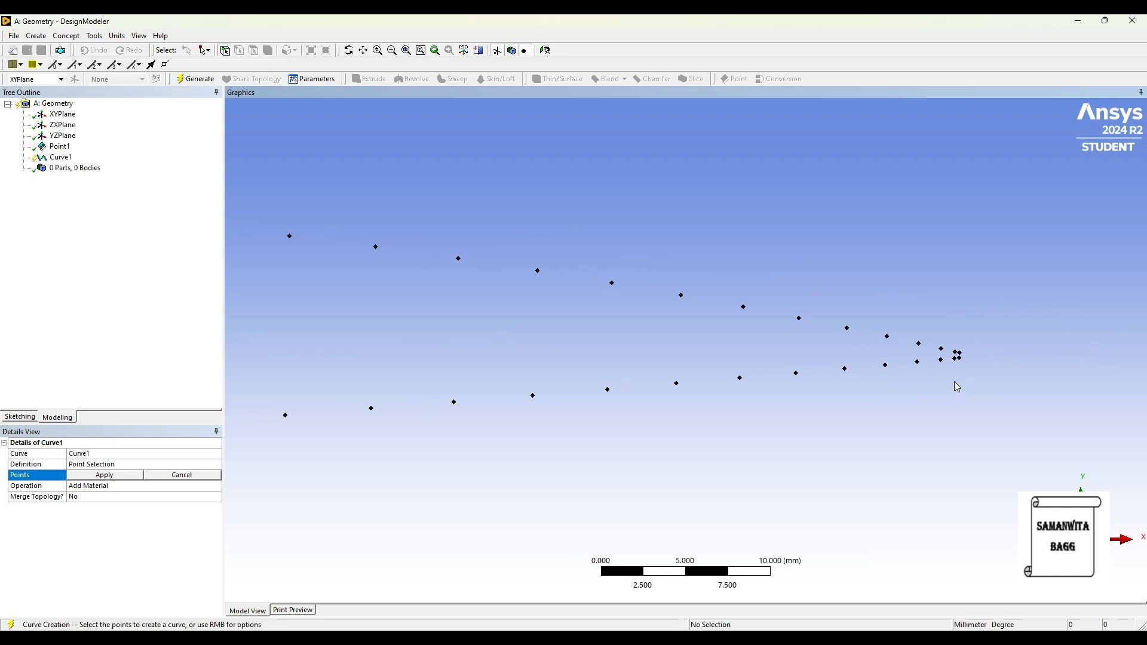
{"action": "middle_click_drag", "start_coordinate": [1011, 390], "coordinate": [870, 390], "text": "ctrl"}
{"action": "scroll", "coordinate": [973, 380], "scroll_direction": "up", "scroll_amount": 2}
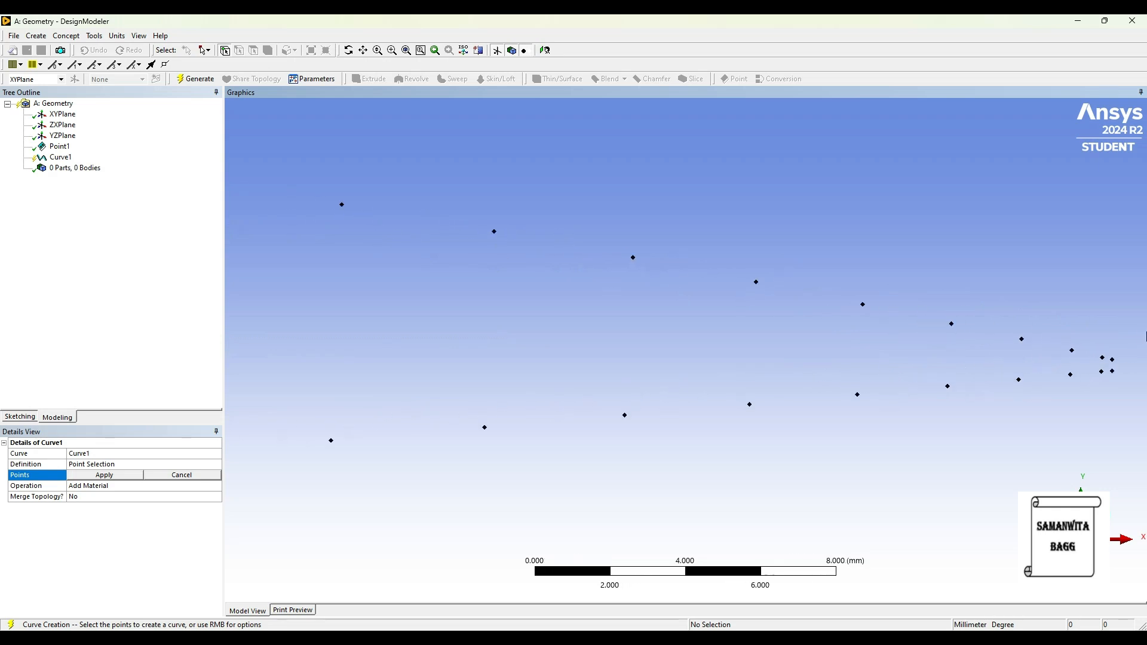
{"action": "left_click", "coordinate": [1112, 359]}
{"action": "left_click", "coordinate": [1102, 357], "text": "ctrl"}
{"action": "left_click", "coordinate": [1072, 350], "text": "ctrl"}
{"action": "left_click", "coordinate": [1022, 339], "text": "ctrl"}
{"action": "left_click", "coordinate": [952, 324], "text": "ctrl"}
{"action": "left_click", "coordinate": [864, 304], "text": "ctrl"}
{"action": "left_click", "coordinate": [757, 283], "text": "ctrl"}
{"action": "left_click", "coordinate": [634, 258], "text": "ctrl"}
{"action": "left_click", "coordinate": [494, 232], "text": "ctrl"}
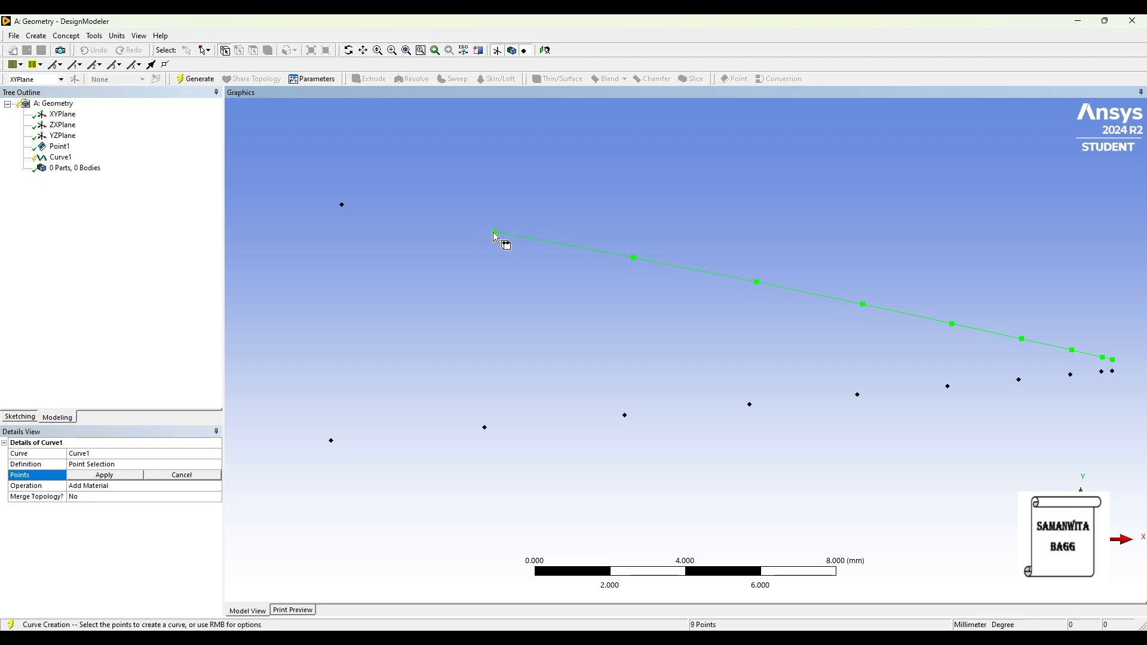
{"action": "left_click", "coordinate": [342, 205], "text": "ctrl"}
Add the next upper-surface points in sequence, past the highest part of the airfoil to about 20 mm from the leading edge.
{"action": "scroll", "coordinate": [410, 285], "scroll_direction": "down", "scroll_amount": 3}
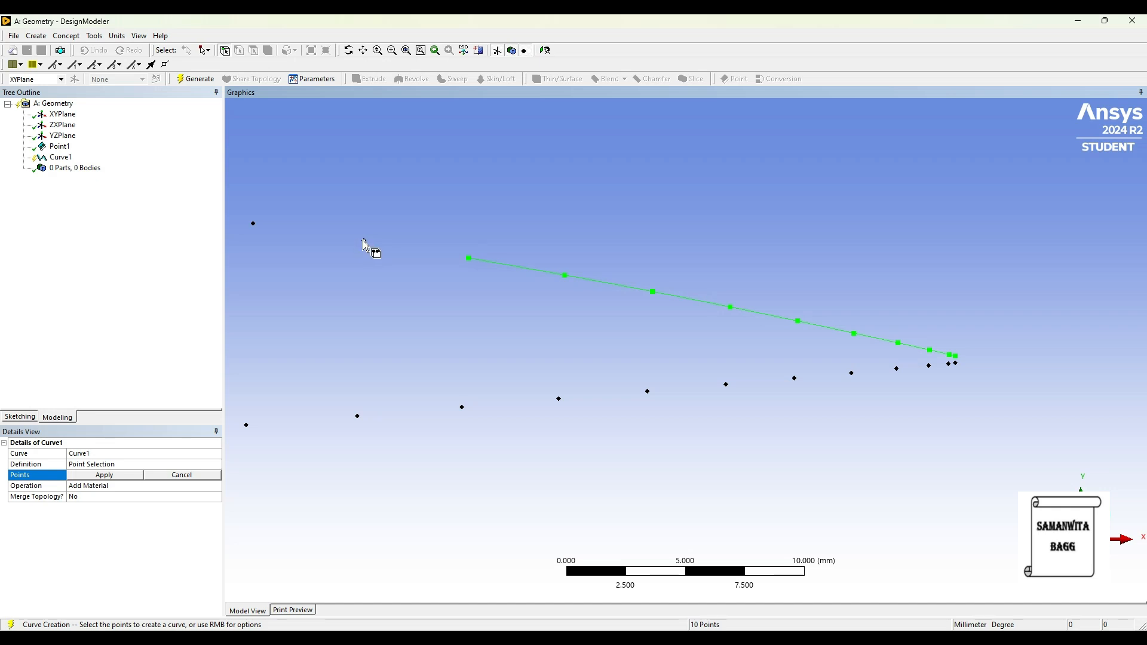
{"action": "left_click", "coordinate": [252, 224], "text": "ctrl"}
{"action": "scroll", "coordinate": [351, 276], "scroll_direction": "down", "scroll_amount": 1}
{"action": "middle_click_drag", "start_coordinate": [351, 280], "coordinate": [639, 307], "text": "ctrl"}
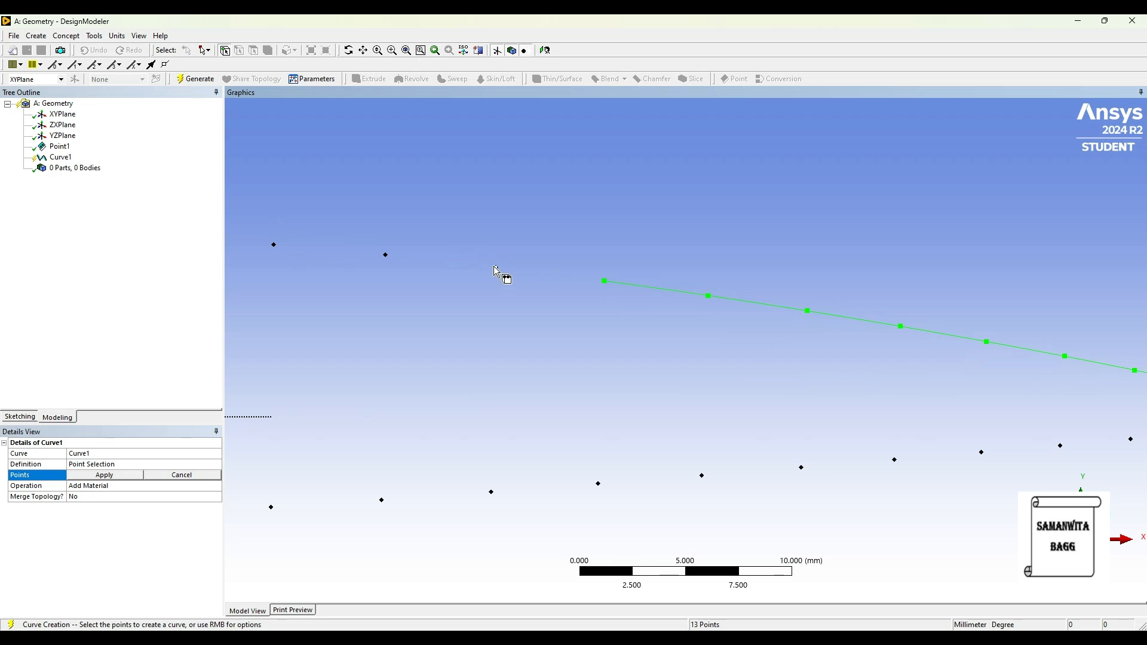
{"action": "left_click", "coordinate": [497, 268], "text": "ctrl"}
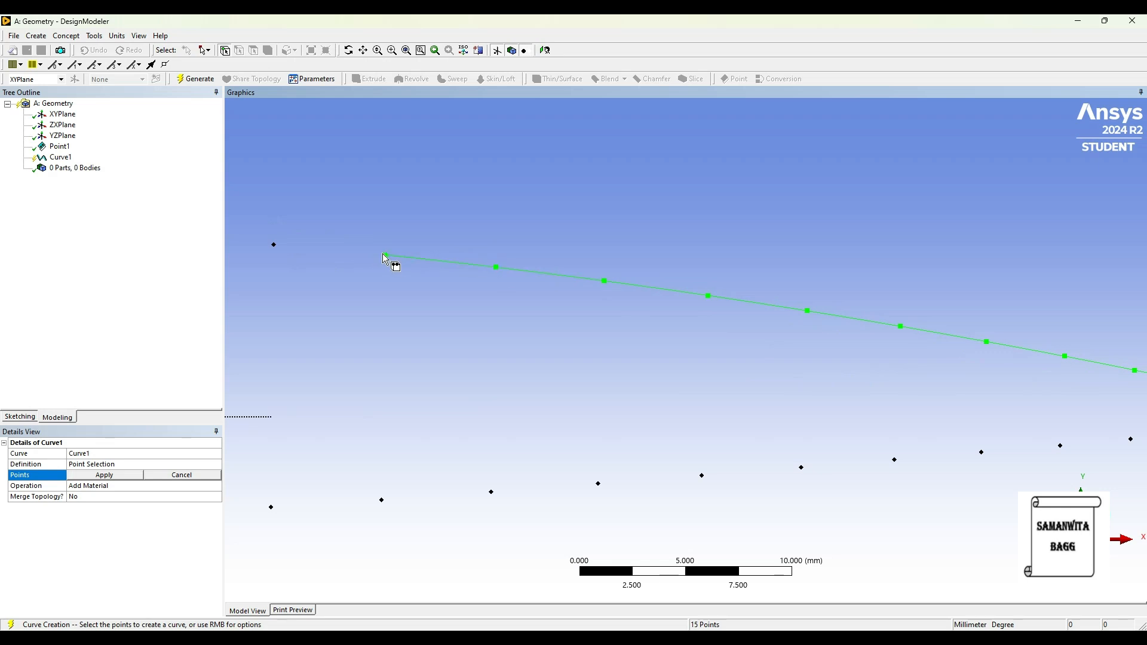
{"action": "left_click", "coordinate": [274, 245], "text": "ctrl"}
{"action": "scroll", "coordinate": [383, 306], "scroll_direction": "down", "scroll_amount": 2}
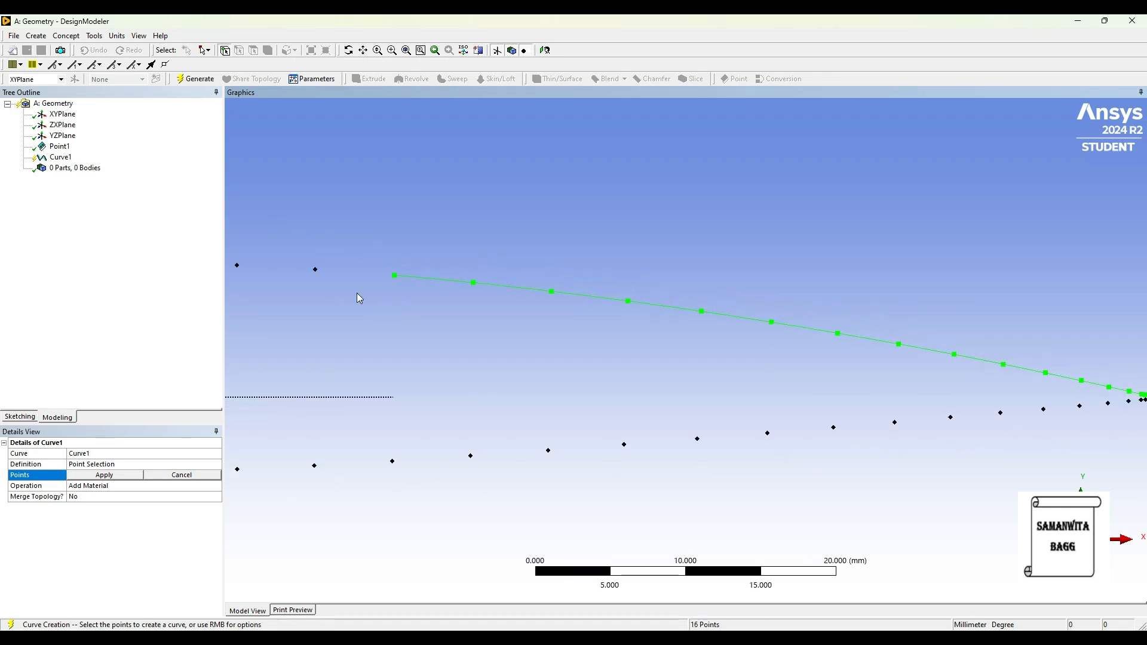
{"action": "middle_click_drag", "start_coordinate": [321, 285], "coordinate": [646, 341], "text": "ctrl"}
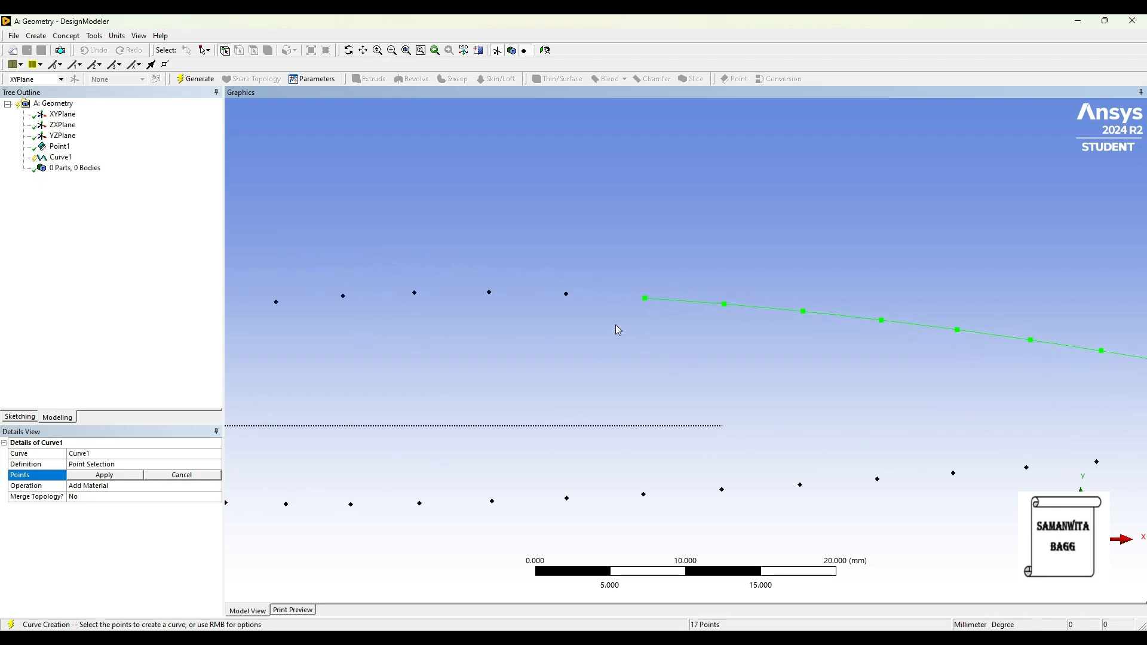
{"action": "left_click", "coordinate": [565, 295], "text": "ctrl"}
{"action": "left_click", "coordinate": [489, 293], "text": "ctrl"}
{"action": "left_click", "coordinate": [415, 293], "text": "ctrl"}
{"action": "left_click", "coordinate": [343, 296], "text": "ctrl"}
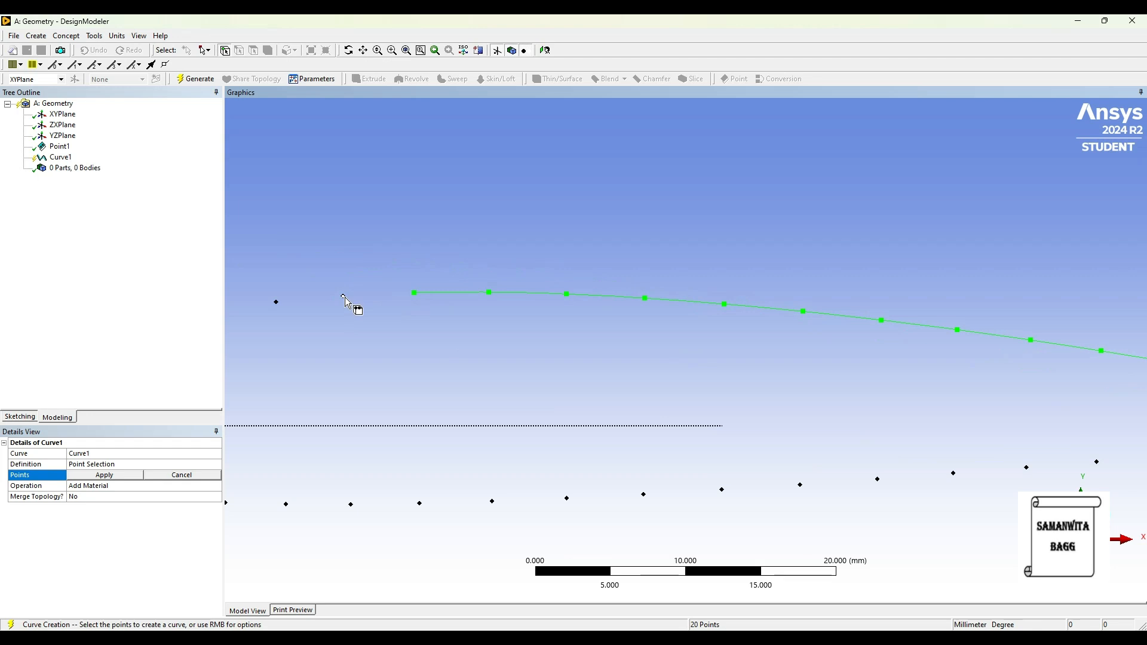
{"action": "left_click", "coordinate": [276, 303], "text": "ctrl"}
Continue the point selection around the nose, adding the remaining upper points and the first three lower-surface points behind the leading edge.
{"action": "scroll", "coordinate": [392, 344], "scroll_direction": "down", "scroll_amount": 2}
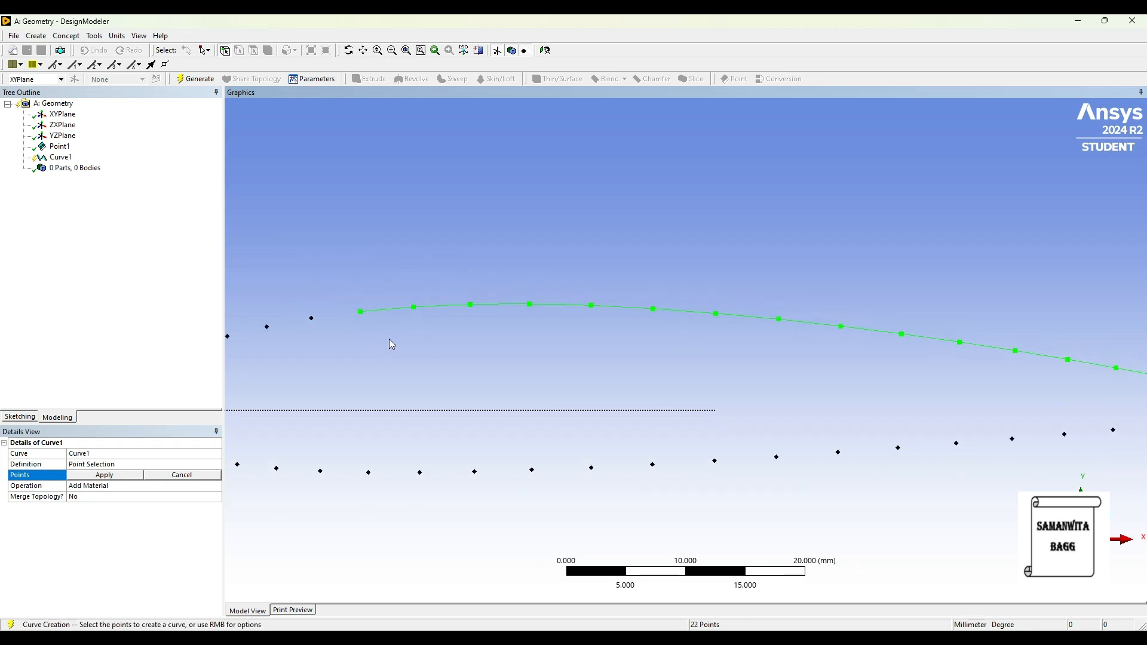
{"action": "left_click", "coordinate": [229, 337], "text": "ctrl"}
{"action": "scroll", "coordinate": [236, 340], "scroll_direction": "down", "scroll_amount": 1}
{"action": "left_click", "coordinate": [295, 348], "text": "ctrl"}
{"action": "left_click", "coordinate": [274, 358], "text": "ctrl"}
{"action": "left_click", "coordinate": [255, 367], "text": "ctrl"}
{"action": "left_click", "coordinate": [244, 377], "text": "ctrl"}
{"action": "left_click", "coordinate": [237, 388], "text": "ctrl"}
{"action": "left_click", "coordinate": [239, 407], "text": "ctrl"}
{"action": "left_click", "coordinate": [248, 417], "text": "ctrl"}
{"action": "left_click", "coordinate": [261, 425], "text": "ctrl"}
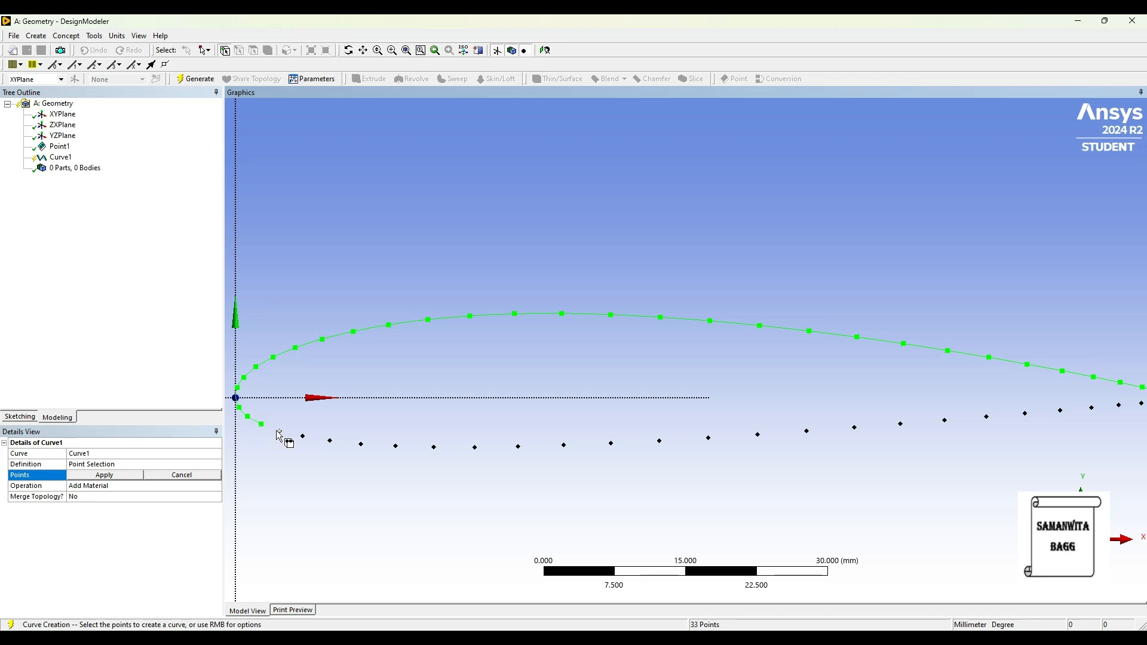
Add the lower-surface points in order from behind the nose to about three quarters of the chord.
{"action": "left_click", "coordinate": [280, 431], "text": "ctrl"}
{"action": "left_click", "coordinate": [303, 436], "text": "ctrl"}
{"action": "left_click", "coordinate": [330, 441], "text": "ctrl"}
{"action": "left_click", "coordinate": [361, 444], "text": "ctrl"}
{"action": "left_click", "coordinate": [396, 446], "text": "ctrl"}
{"action": "left_click", "coordinate": [433, 447], "text": "ctrl"}
{"action": "left_click", "coordinate": [475, 447], "text": "ctrl"}
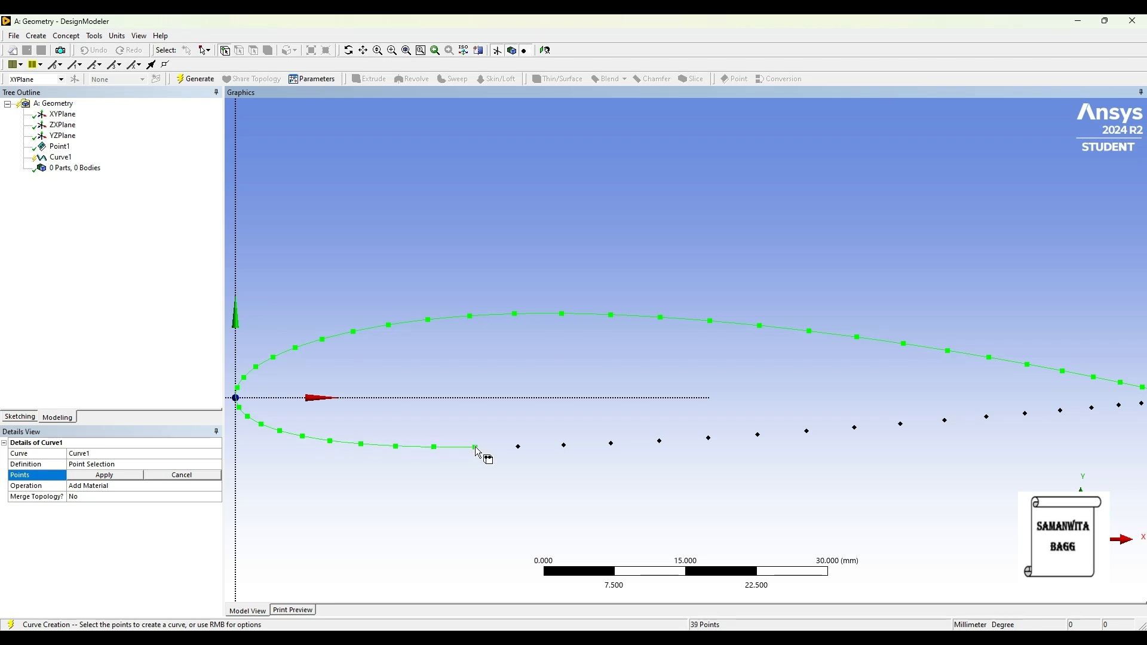
{"action": "left_click", "coordinate": [564, 445], "text": "ctrl"}
{"action": "left_click", "coordinate": [610, 443], "text": "ctrl"}
{"action": "left_click", "coordinate": [659, 441], "text": "ctrl"}
{"action": "left_click", "coordinate": [709, 438], "text": "ctrl"}
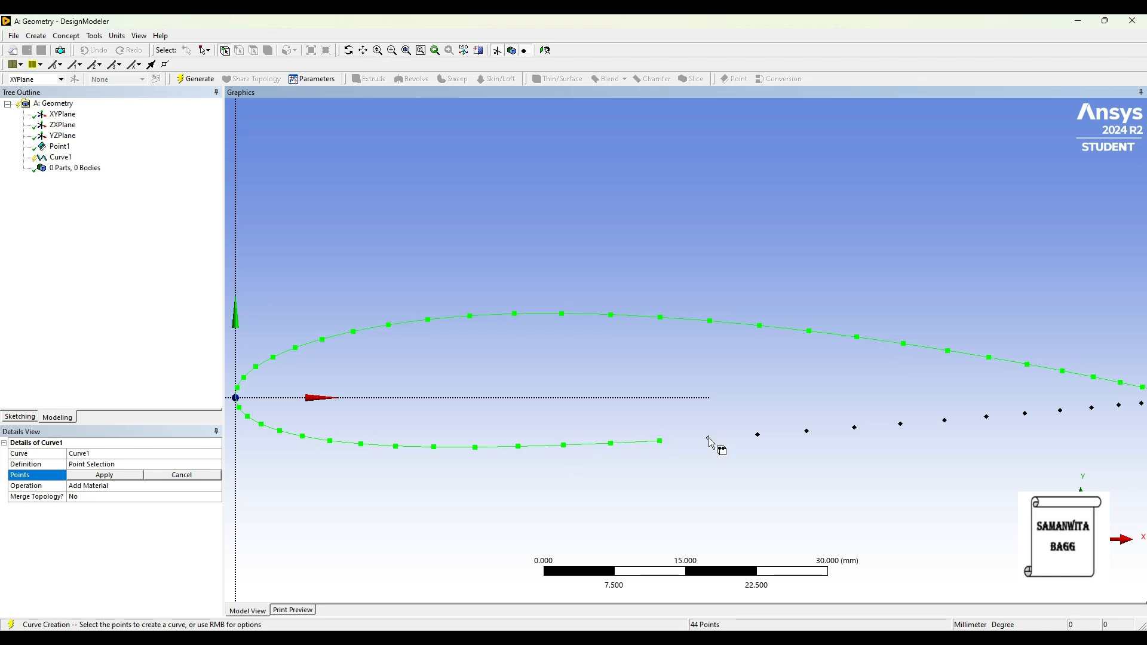
{"action": "left_click", "coordinate": [758, 435], "text": "ctrl"}
{"action": "left_click", "coordinate": [807, 431], "text": "ctrl"}
{"action": "left_click", "coordinate": [855, 428], "text": "ctrl"}
{"action": "left_click", "coordinate": [901, 423], "text": "ctrl"}
{"action": "left_click", "coordinate": [945, 421], "text": "ctrl"}
Add the remaining lower-surface points in order, ending at the lower trailing-edge point.
{"action": "middle_click_drag", "start_coordinate": [866, 410], "coordinate": [554, 396], "text": "ctrl"}
{"action": "scroll", "coordinate": [694, 412], "scroll_direction": "up", "scroll_amount": 2}
{"action": "left_click", "coordinate": [624, 430], "text": "ctrl"}
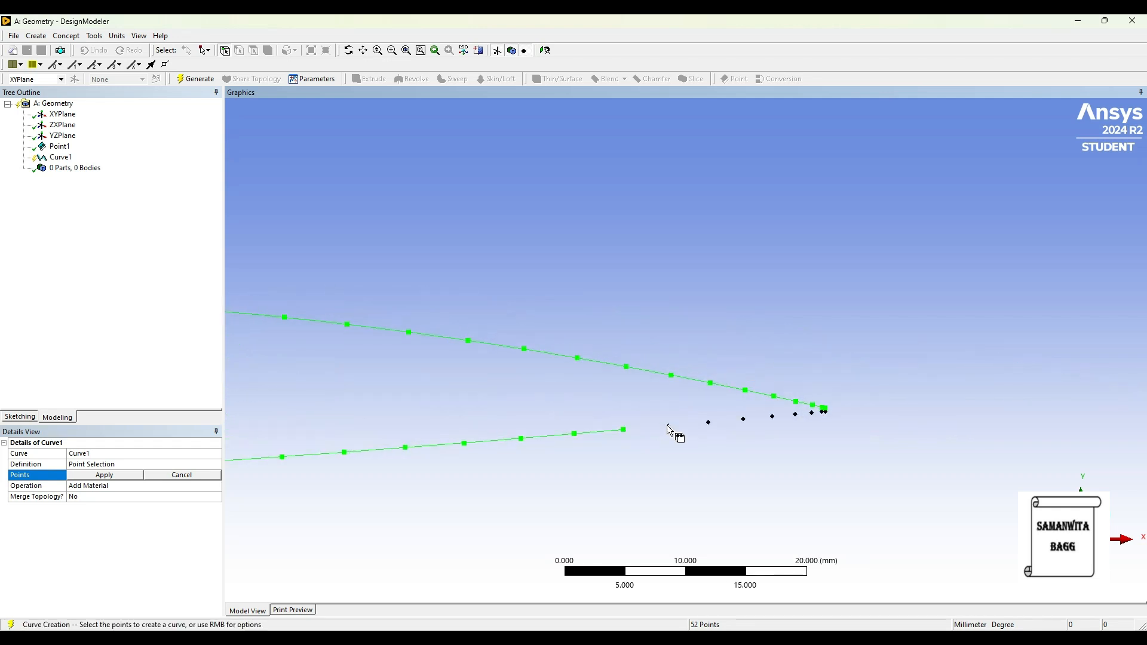
{"action": "left_click", "coordinate": [669, 426], "text": "ctrl"}
{"action": "left_click", "coordinate": [710, 423], "text": "ctrl"}
{"action": "left_click", "coordinate": [743, 419], "text": "ctrl"}
{"action": "left_click", "coordinate": [773, 416], "text": "ctrl"}
{"action": "left_click", "coordinate": [796, 414], "text": "ctrl"}
{"action": "left_click", "coordinate": [811, 412], "text": "ctrl"}
{"action": "left_click", "coordinate": [824, 411], "text": "ctrl"}
{"action": "left_click", "coordinate": [825, 411], "text": "ctrl"}
Apply the selected points to the 3D curve and generate it.
{"action": "scroll", "coordinate": [869, 420], "scroll_direction": "up", "scroll_amount": 2}
{"action": "scroll", "coordinate": [879, 449], "scroll_direction": "up", "scroll_amount": 2}
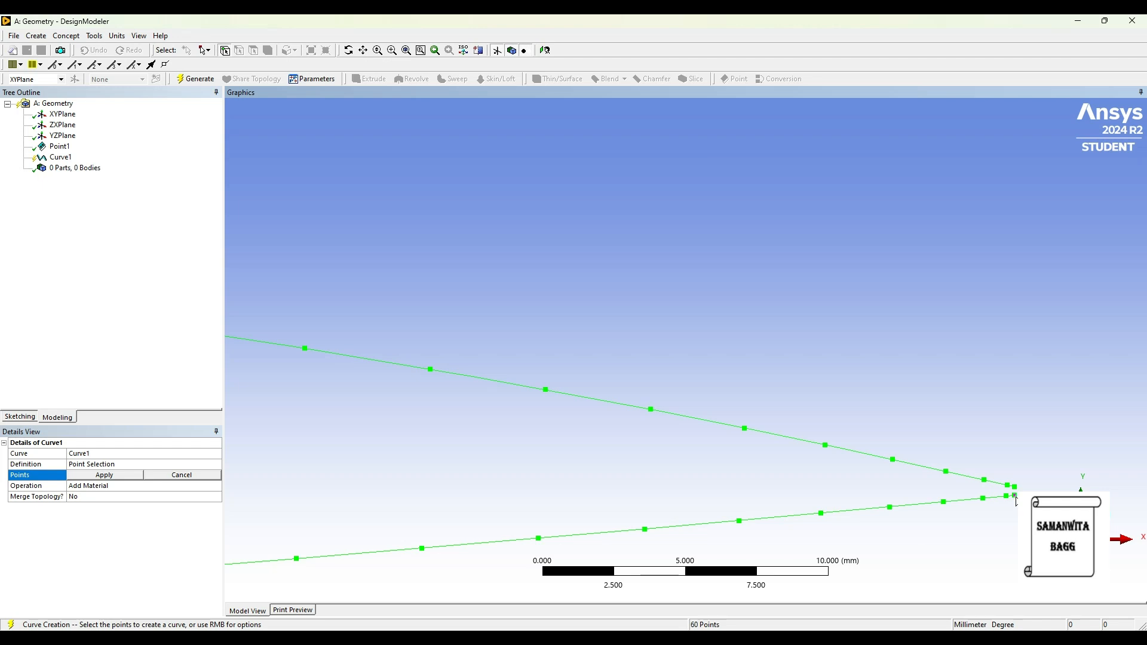
{"action": "left_click", "coordinate": [100, 476]}
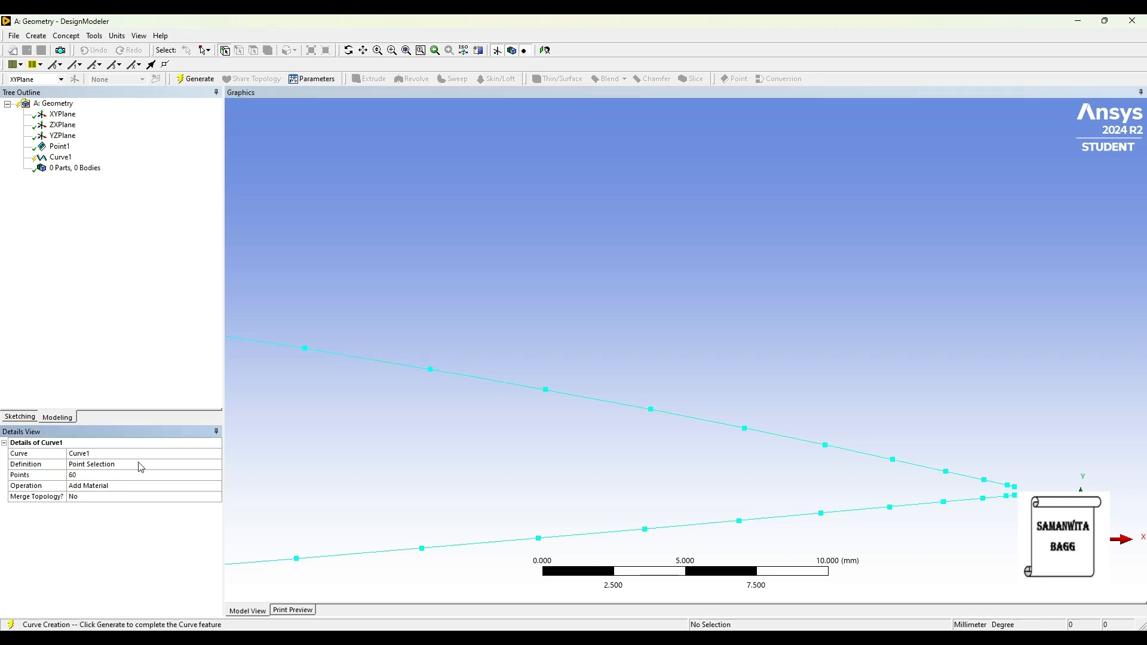
{"action": "left_click", "coordinate": [193, 79]}
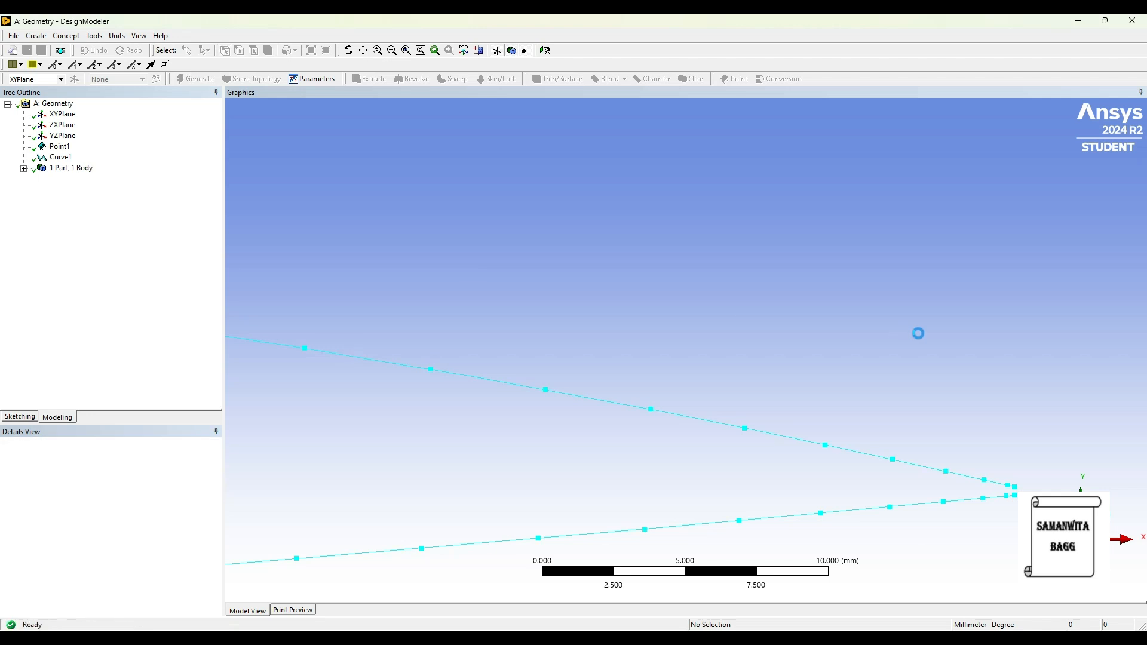
Generate a line from points joining the lower and upper trailing-edge end points to close the airfoil.
{"action": "scroll", "coordinate": [543, 415], "scroll_direction": "down", "scroll_amount": 1}
{"action": "scroll", "coordinate": [328, 432], "scroll_direction": "down", "scroll_amount": 1}
{"action": "scroll", "coordinate": [642, 405], "scroll_direction": "down", "scroll_amount": 2}
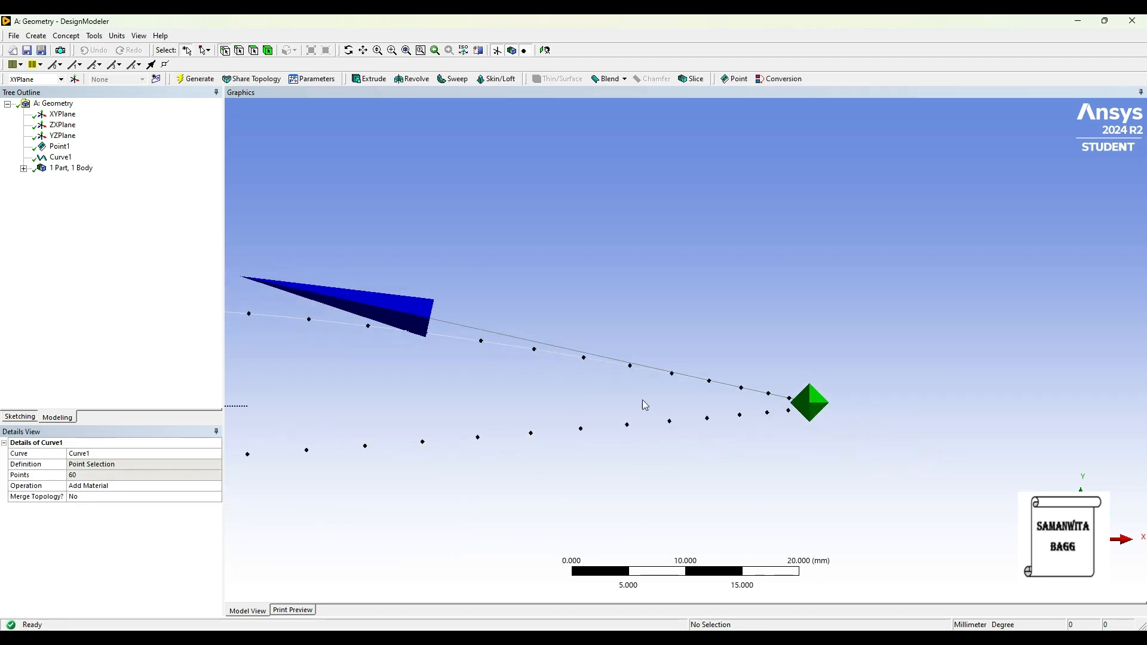
{"action": "scroll", "coordinate": [882, 462], "scroll_direction": "up", "scroll_amount": 3}
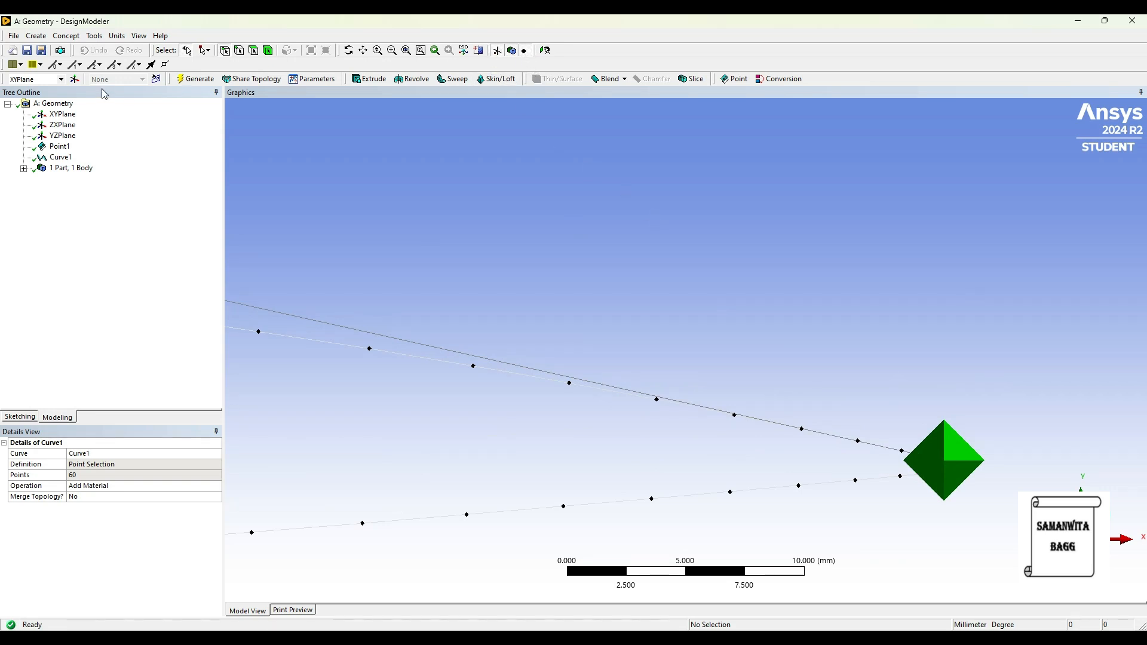
{"action": "left_click", "coordinate": [60, 38]}
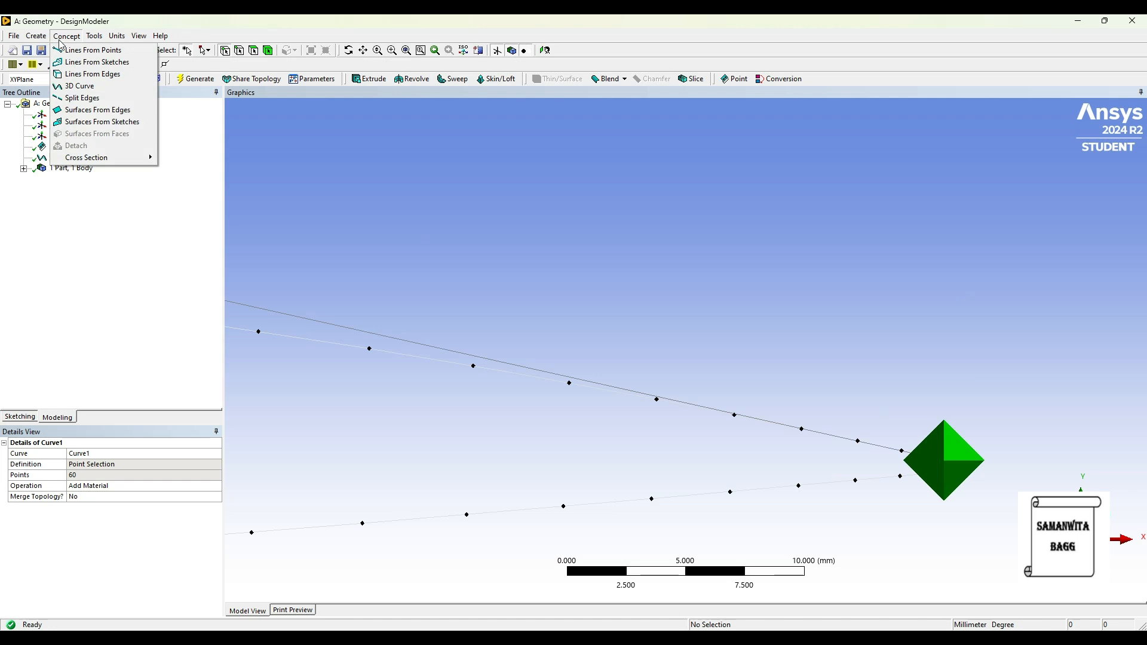
{"action": "left_click", "coordinate": [83, 50]}
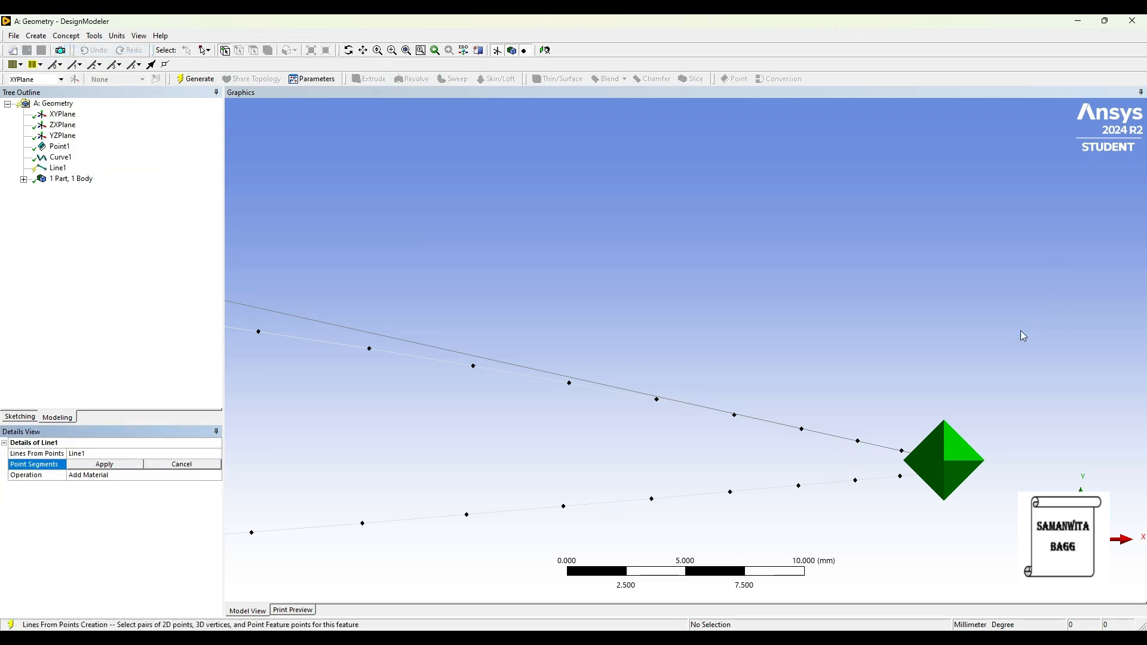
{"action": "scroll", "coordinate": [946, 472], "scroll_direction": "up", "scroll_amount": 2}
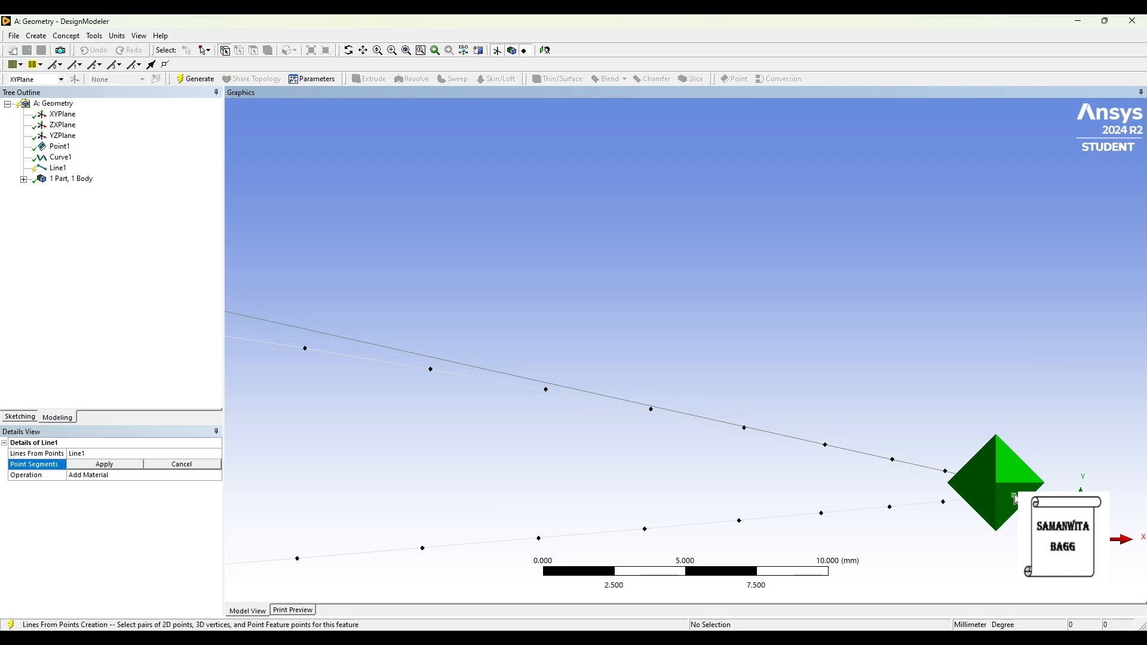
{"action": "left_click", "coordinate": [1017, 490]}
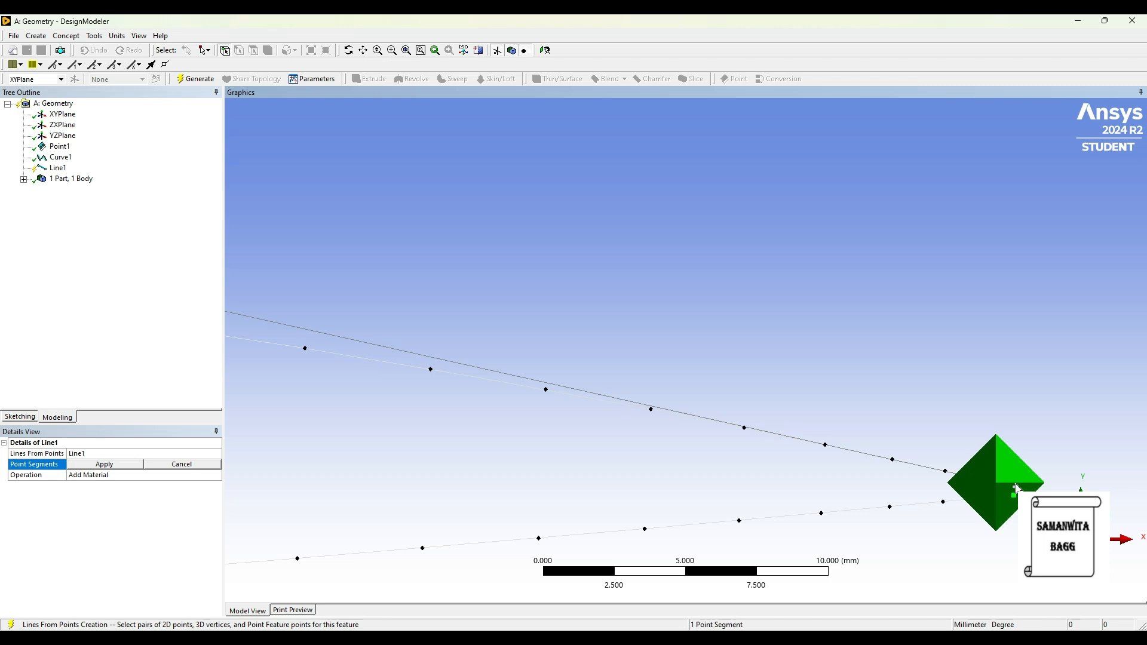
{"action": "left_click", "coordinate": [104, 465]}
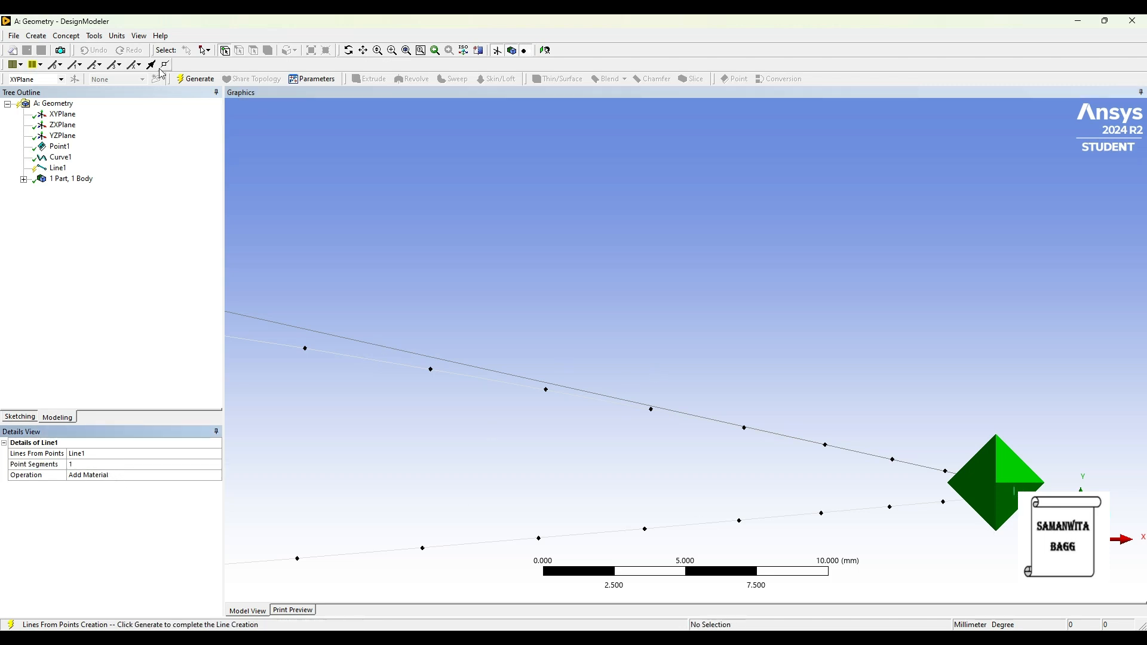
{"action": "left_click", "coordinate": [195, 79]}
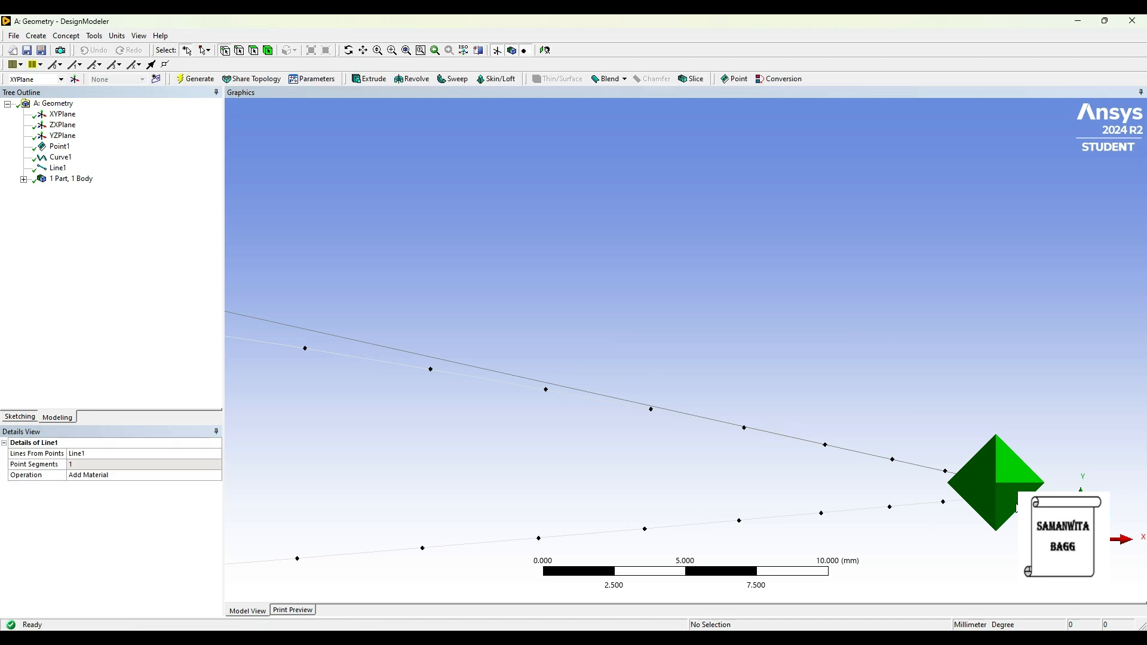
Start a surface from edges and select the airfoil's 3D curve as its first edge.
{"action": "scroll", "coordinate": [567, 424], "scroll_direction": "down", "scroll_amount": 4}
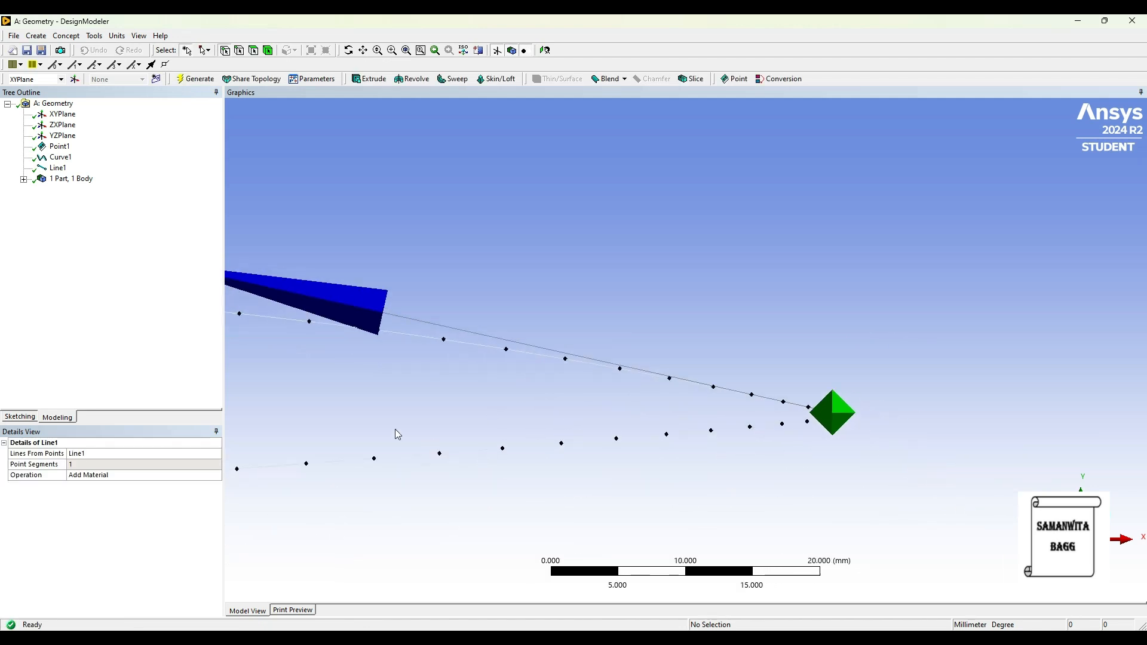
{"action": "left_click", "coordinate": [58, 168]}
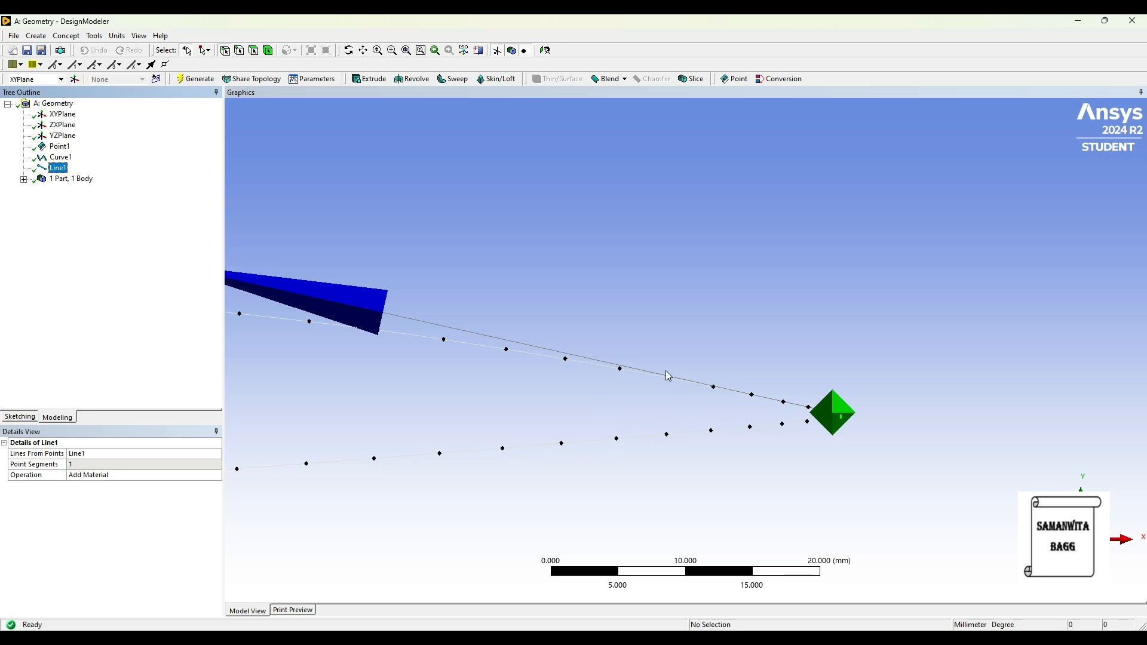
{"action": "middle_click_drag", "start_coordinate": [359, 384], "coordinate": [490, 392], "text": "ctrl"}
{"action": "scroll", "coordinate": [364, 369], "scroll_direction": "down", "scroll_amount": 4}
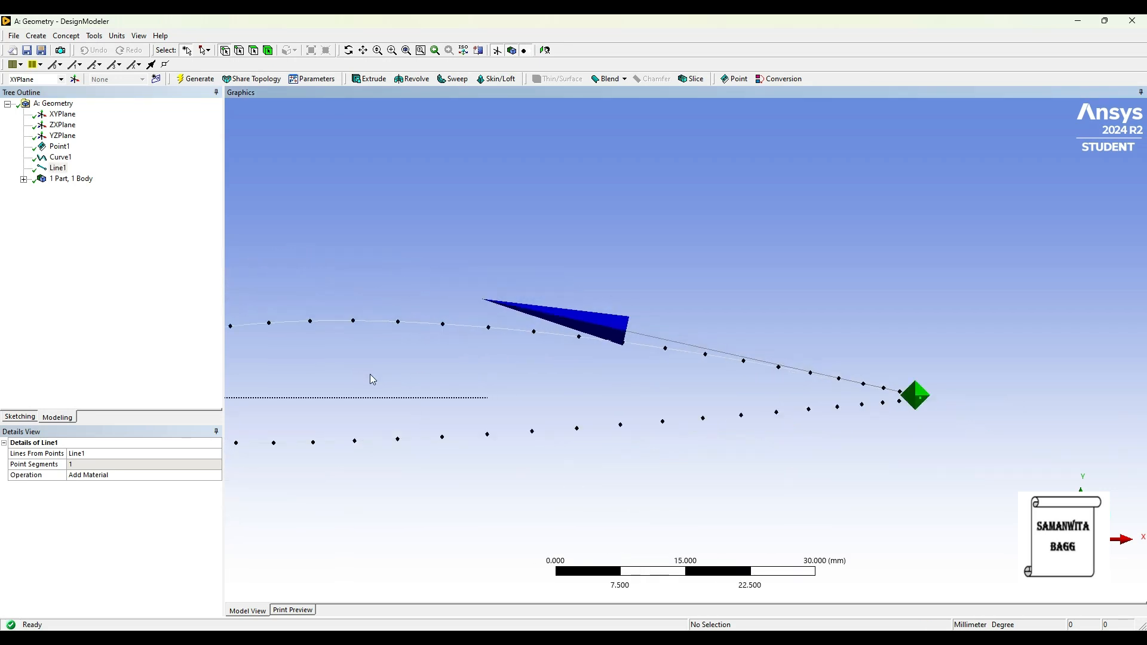
{"action": "left_click", "coordinate": [71, 37]}
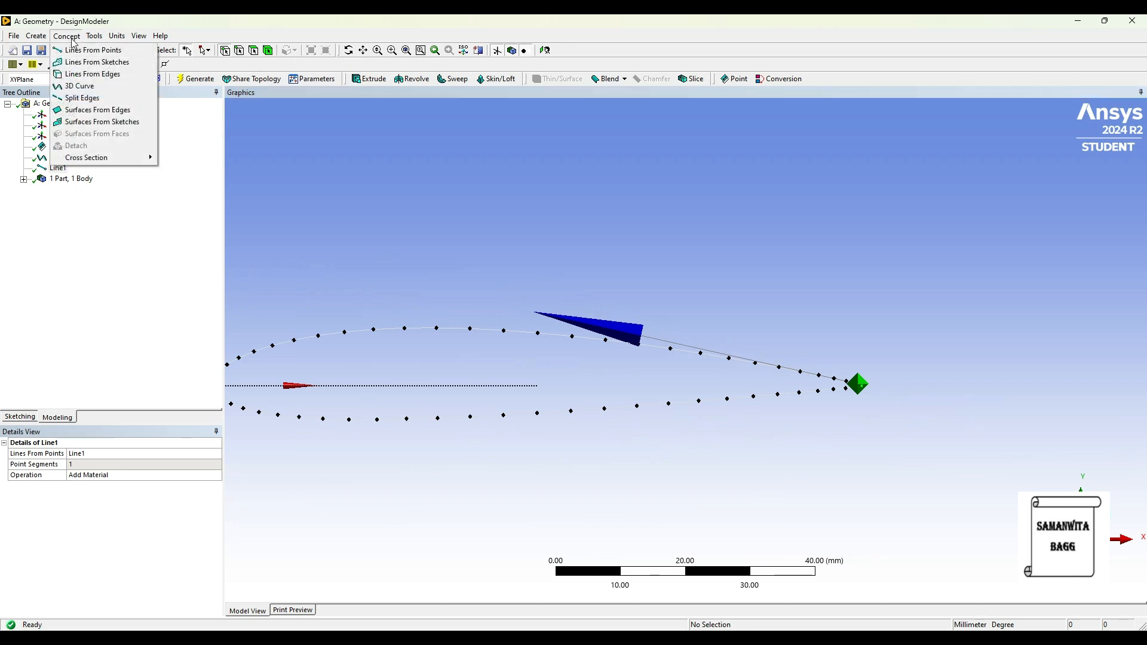
{"action": "left_click", "coordinate": [92, 116]}
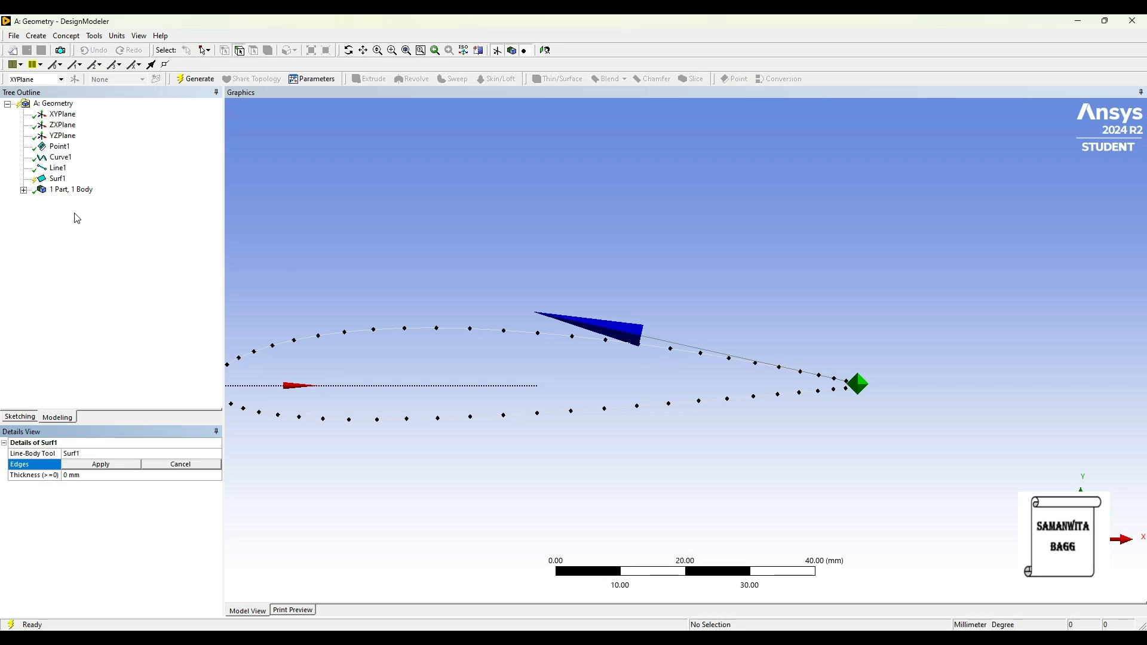
{"action": "left_click", "coordinate": [389, 331]}
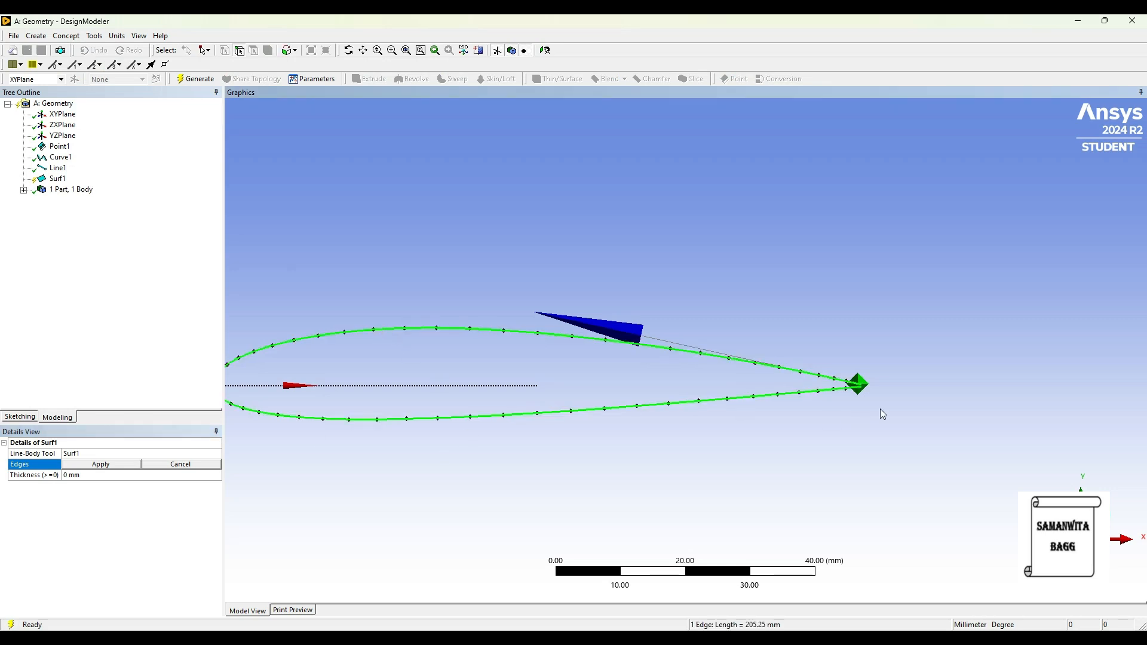
Add the short trailing-edge line to the edge selection, apply both edges, and generate the airfoil surface.
{"action": "scroll", "coordinate": [891, 409], "scroll_direction": "up", "scroll_amount": 1}
{"action": "scroll", "coordinate": [927, 425], "scroll_direction": "up", "scroll_amount": 1}
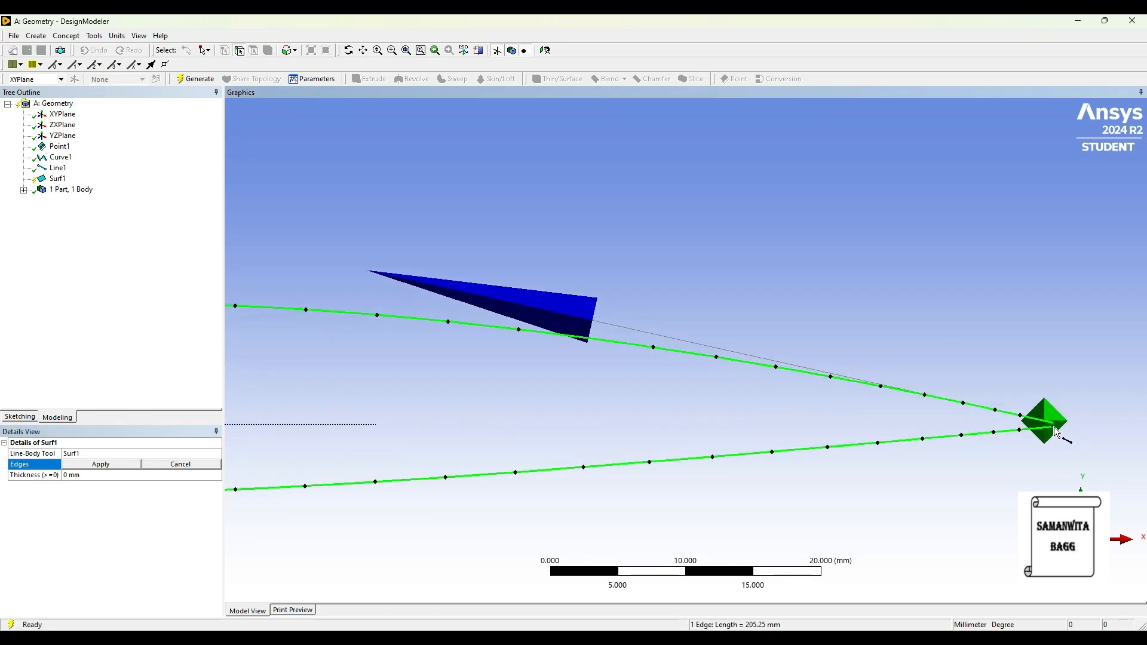
{"action": "scroll", "coordinate": [1053, 439], "scroll_direction": "up", "scroll_amount": 3}
{"action": "middle_click_drag", "start_coordinate": [1007, 435], "coordinate": [604, 412], "text": "ctrl"}
{"action": "scroll", "coordinate": [694, 461], "scroll_direction": "up", "scroll_amount": 2}
{"action": "scroll", "coordinate": [695, 463], "scroll_direction": "up", "scroll_amount": 1}
{"action": "left_click", "coordinate": [846, 472], "text": "ctrl"}
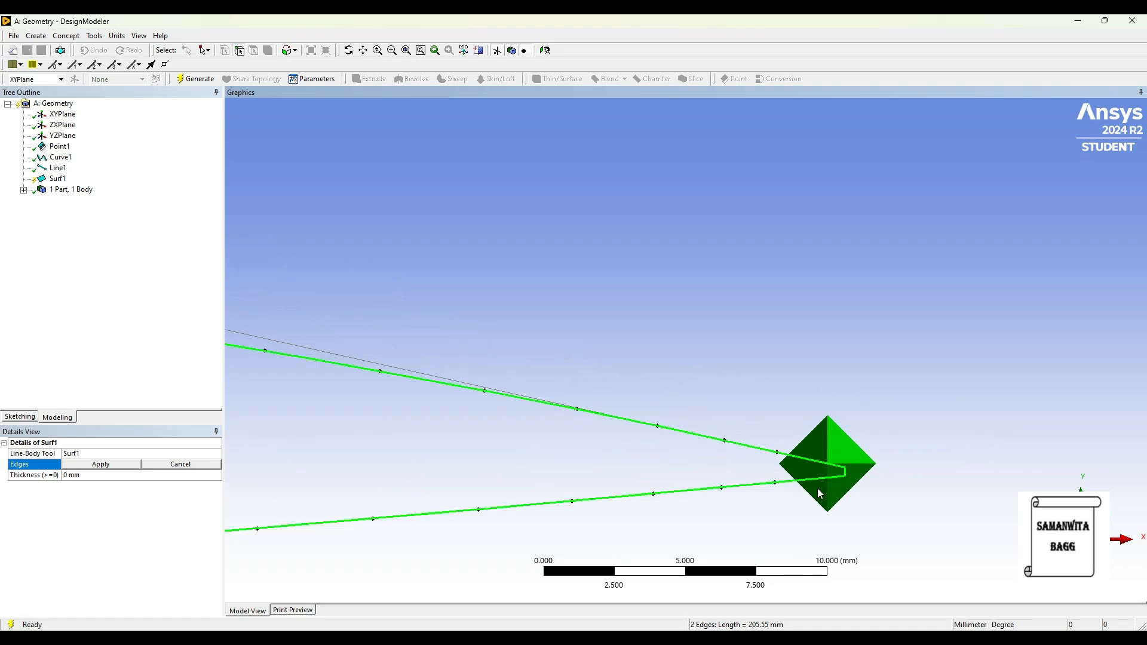
{"action": "left_click", "coordinate": [105, 466]}
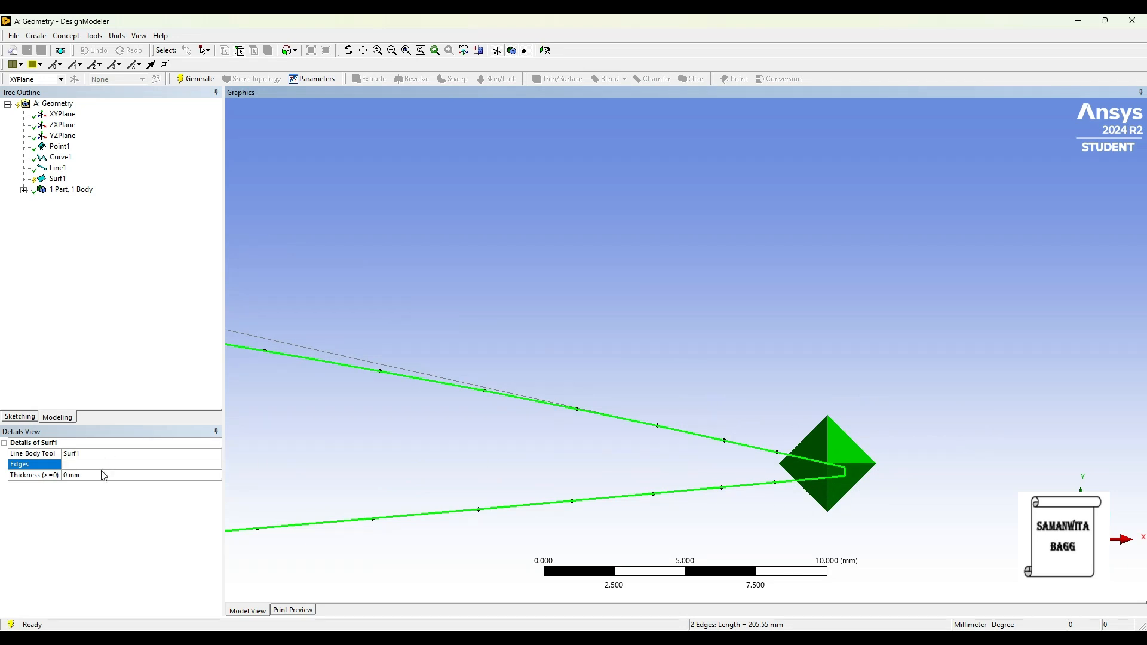
{"action": "left_click", "coordinate": [107, 456]}
{"action": "left_click", "coordinate": [106, 465]}
{"action": "left_click", "coordinate": [102, 466]}
{"action": "left_click", "coordinate": [196, 89]}
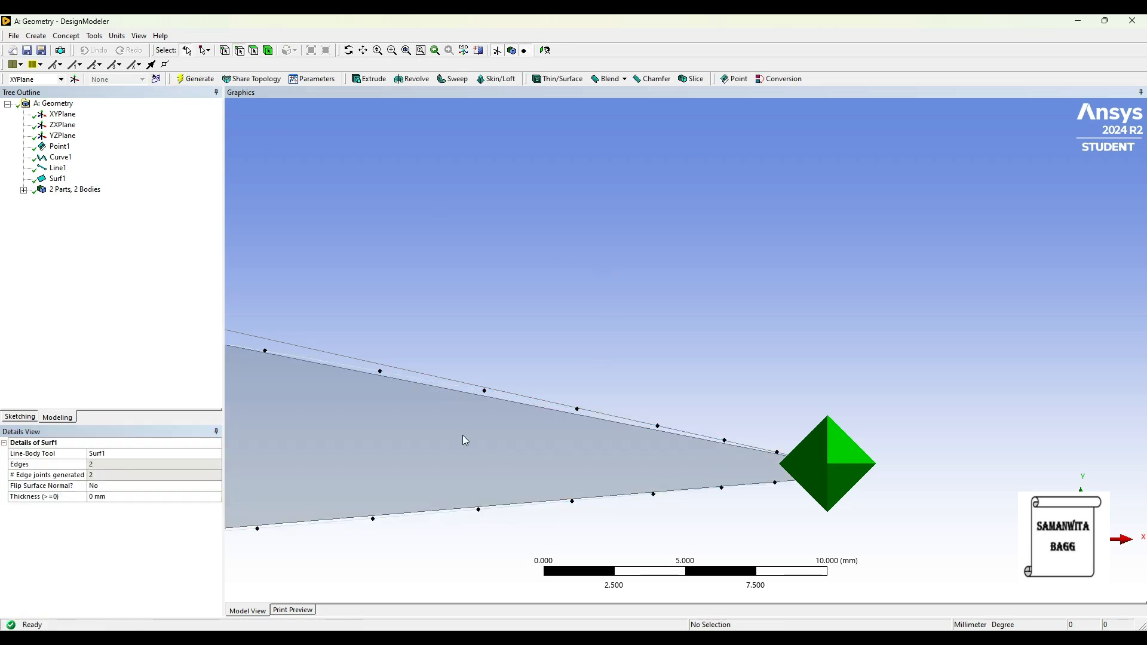
Turn off the display of the imported points and orbit to an oblique view of the whole airfoil surface.
{"action": "scroll", "coordinate": [463, 435], "scroll_direction": "down", "scroll_amount": 3}
{"action": "scroll", "coordinate": [382, 444], "scroll_direction": "down", "scroll_amount": 5}
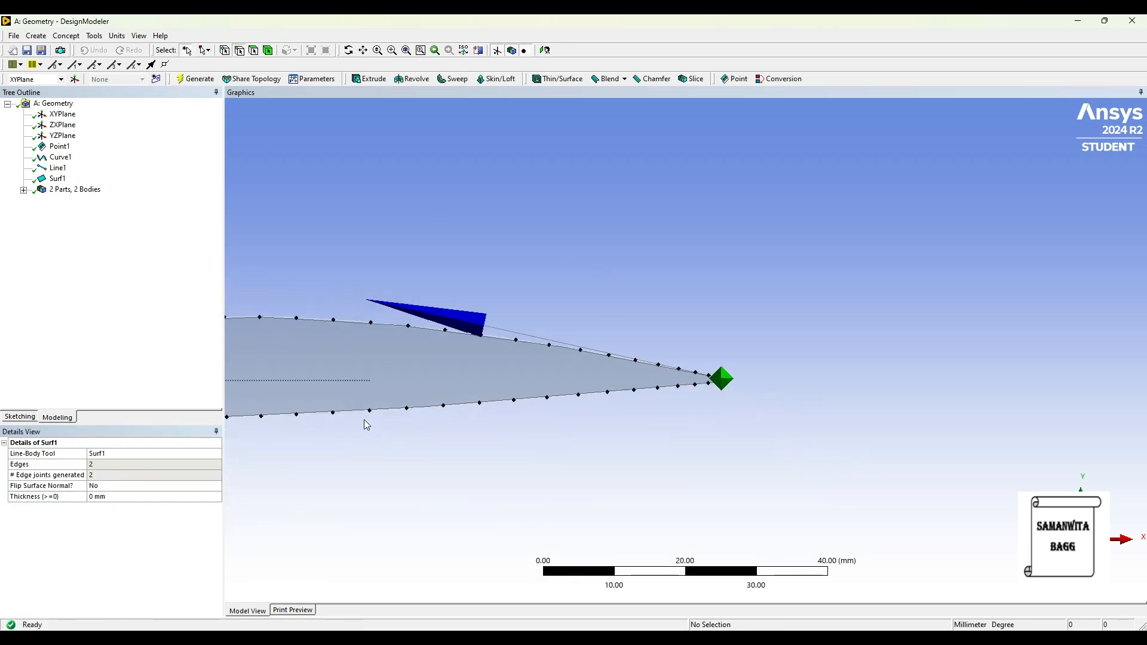
{"action": "middle_click_drag", "start_coordinate": [350, 372], "coordinate": [540, 375], "text": "ctrl"}
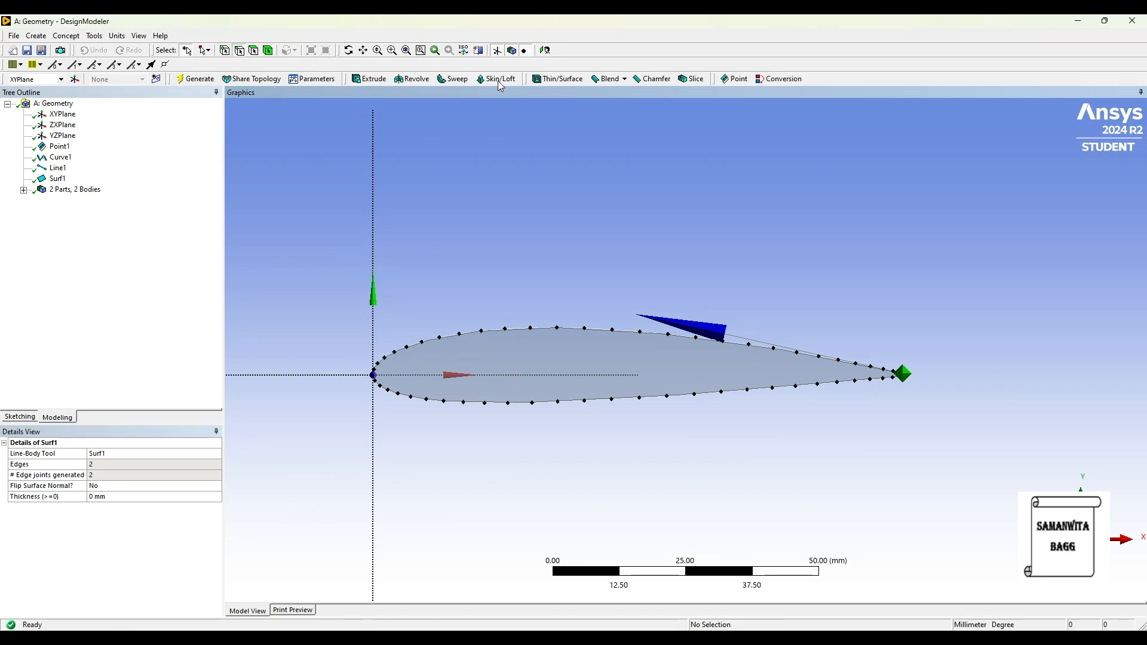
{"action": "left_click", "coordinate": [526, 51]}
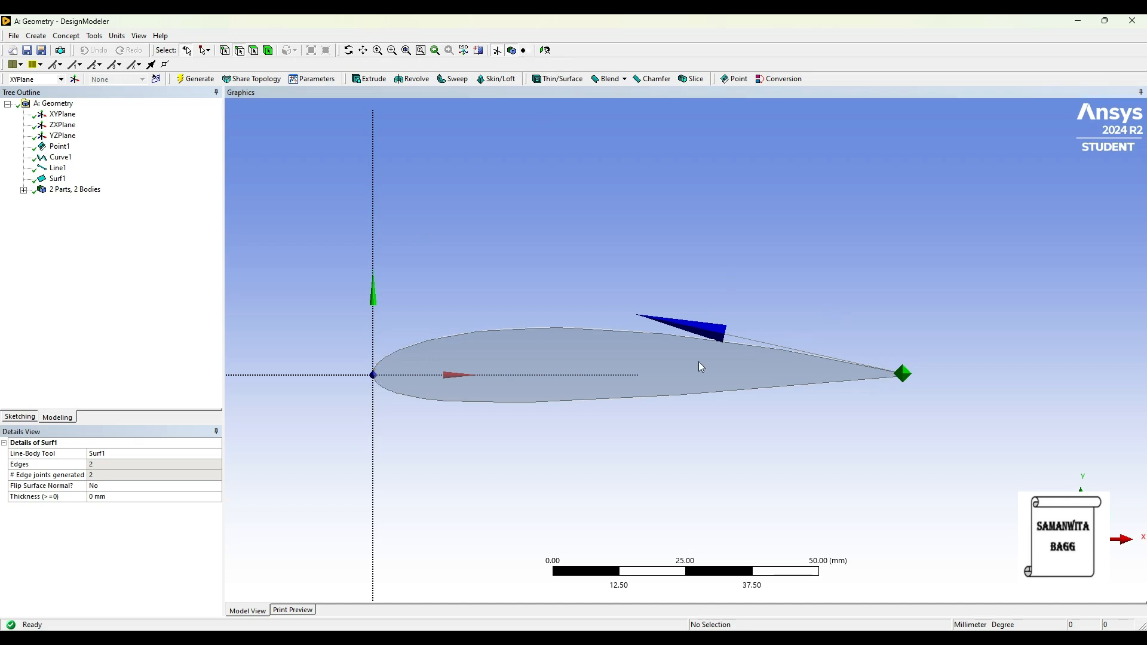
{"action": "middle_click_drag", "start_coordinate": [781, 408], "coordinate": [730, 440]}
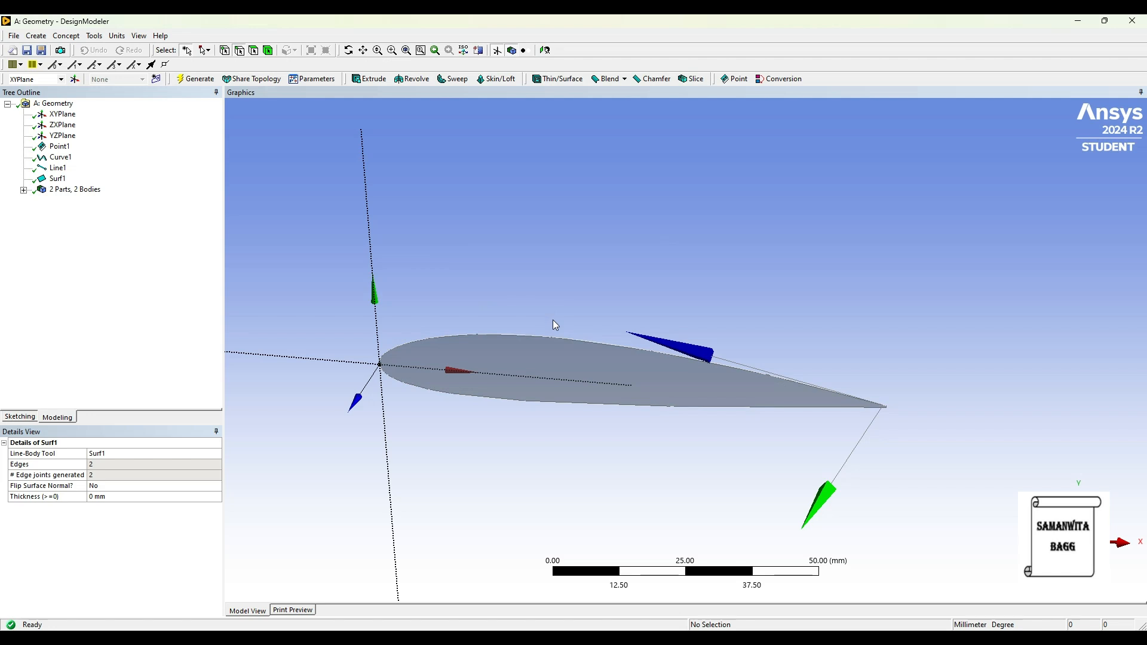
Expand the parts and bodies and examine the details of the line body and the surface body.
{"action": "left_click", "coordinate": [24, 190]}
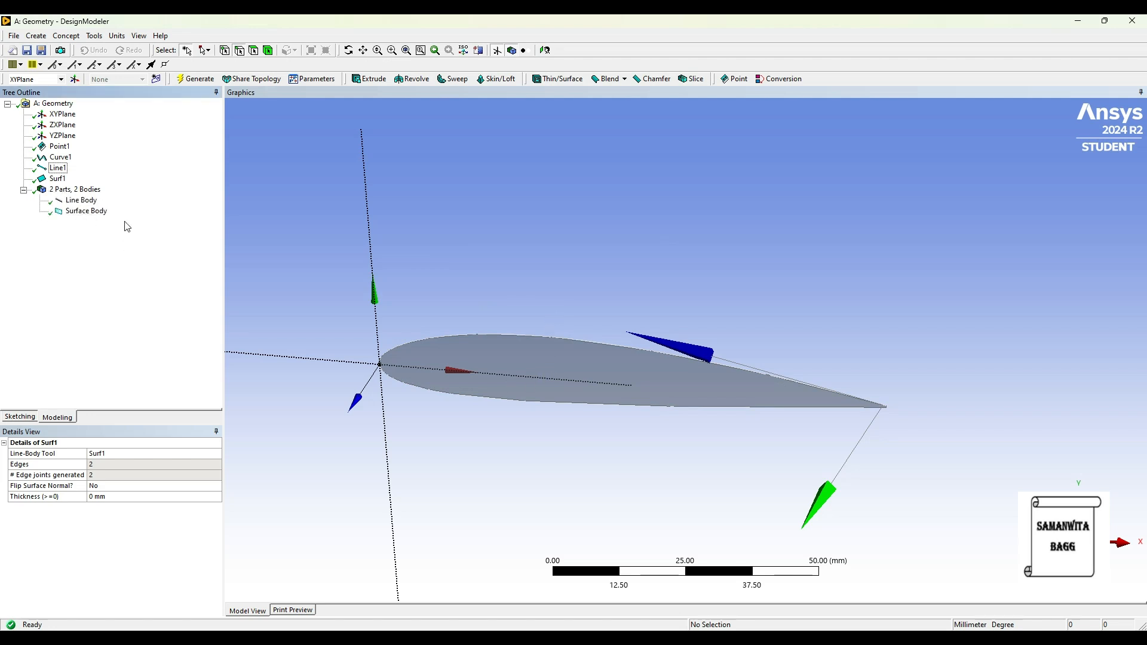
{"action": "left_click", "coordinate": [81, 200]}
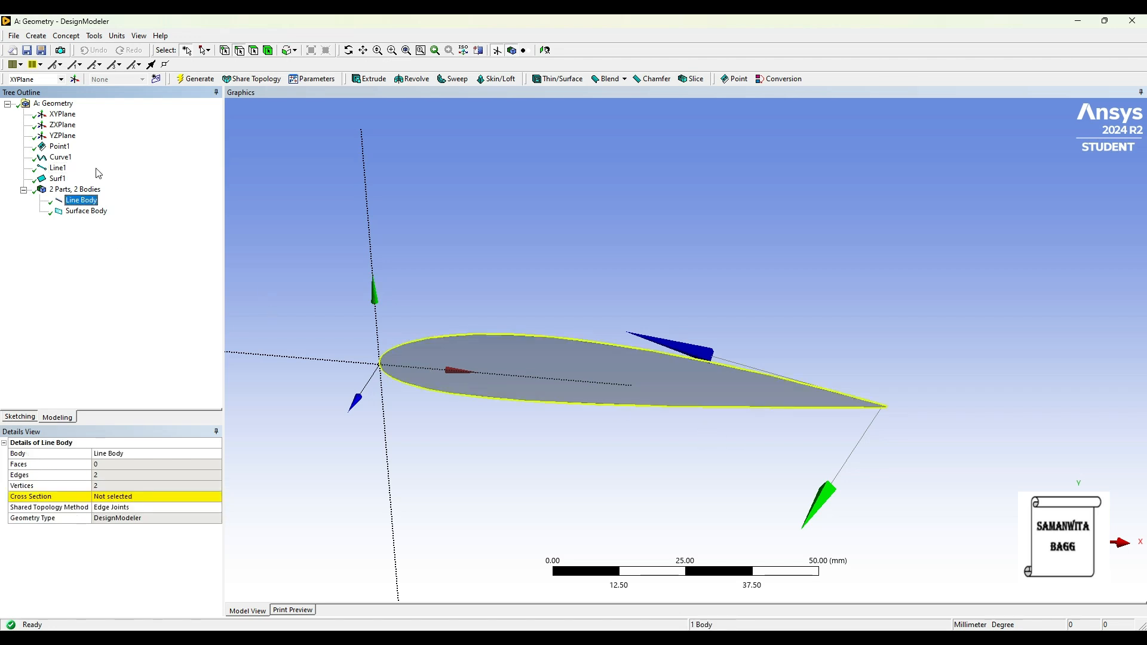
{"action": "left_click", "coordinate": [100, 217]}
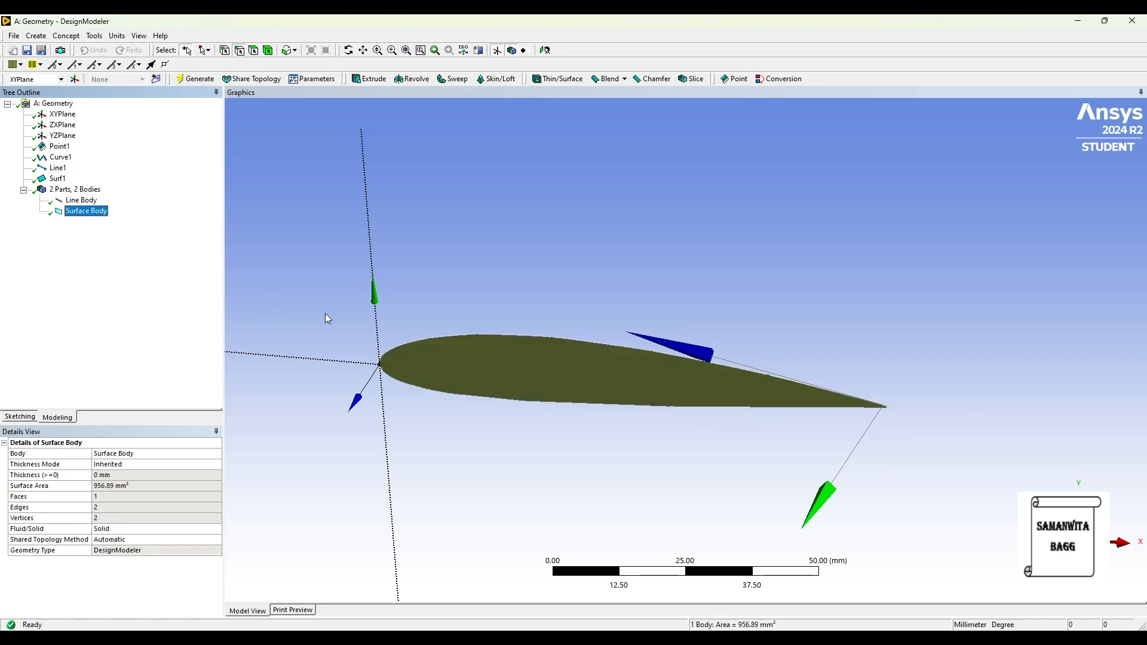
{"action": "left_click", "coordinate": [525, 285]}
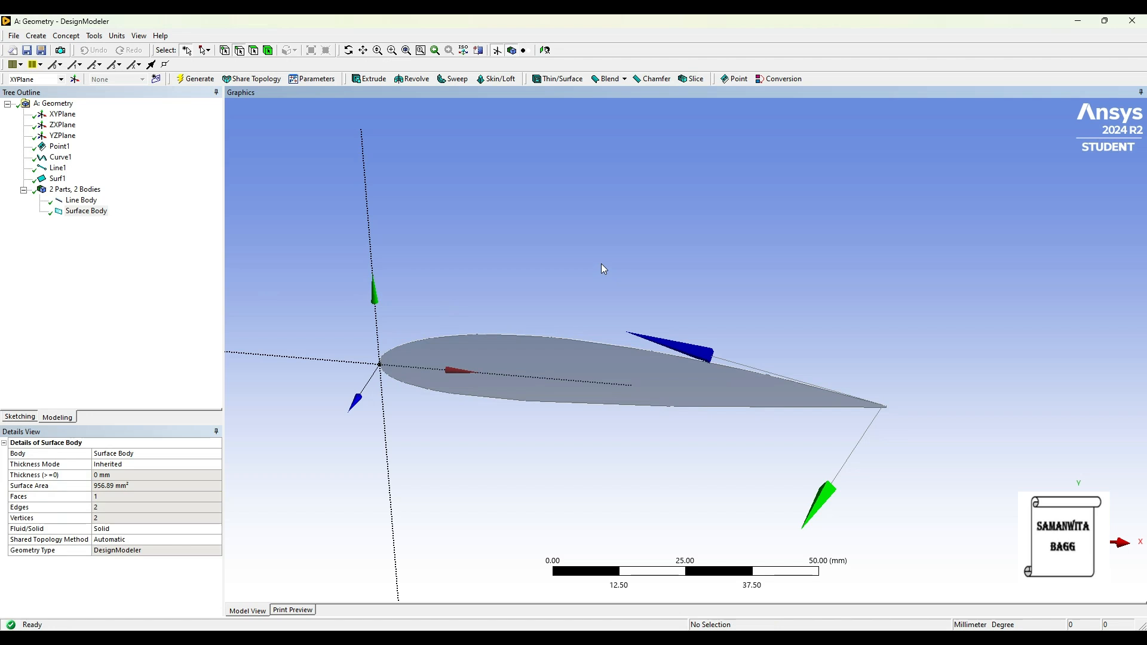
{"action": "scroll", "coordinate": [604, 267], "scroll_direction": "down", "scroll_amount": 2}
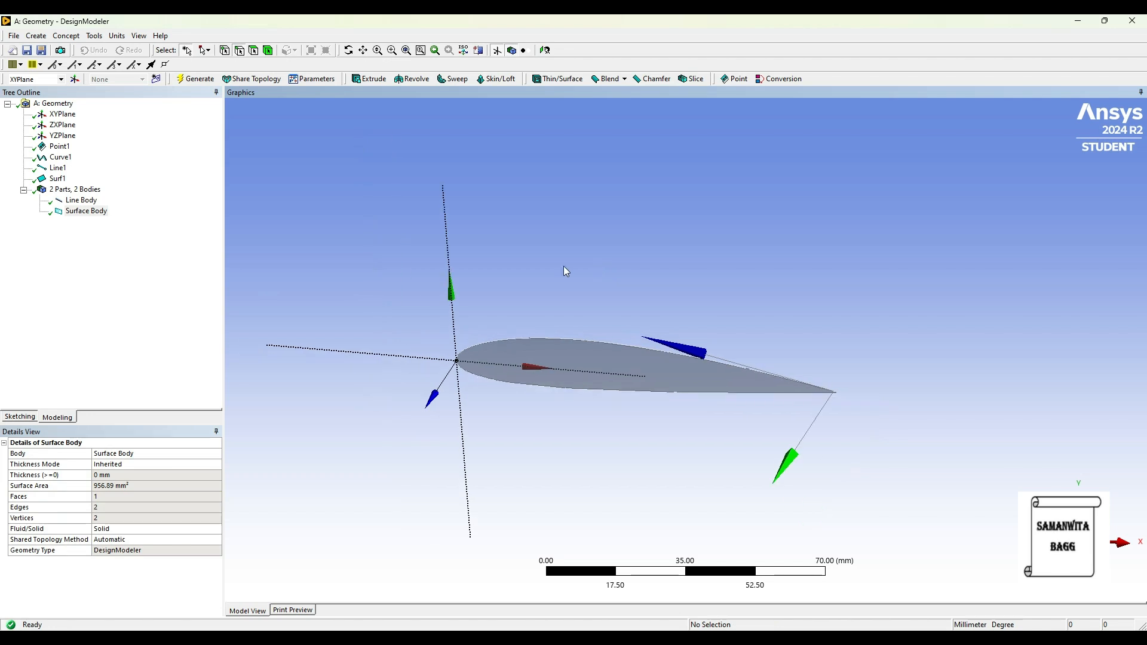
Start an extrusion with the surface body as its geometry and the XYPlane normal as its direction vector.
{"action": "left_click", "coordinate": [370, 79]}
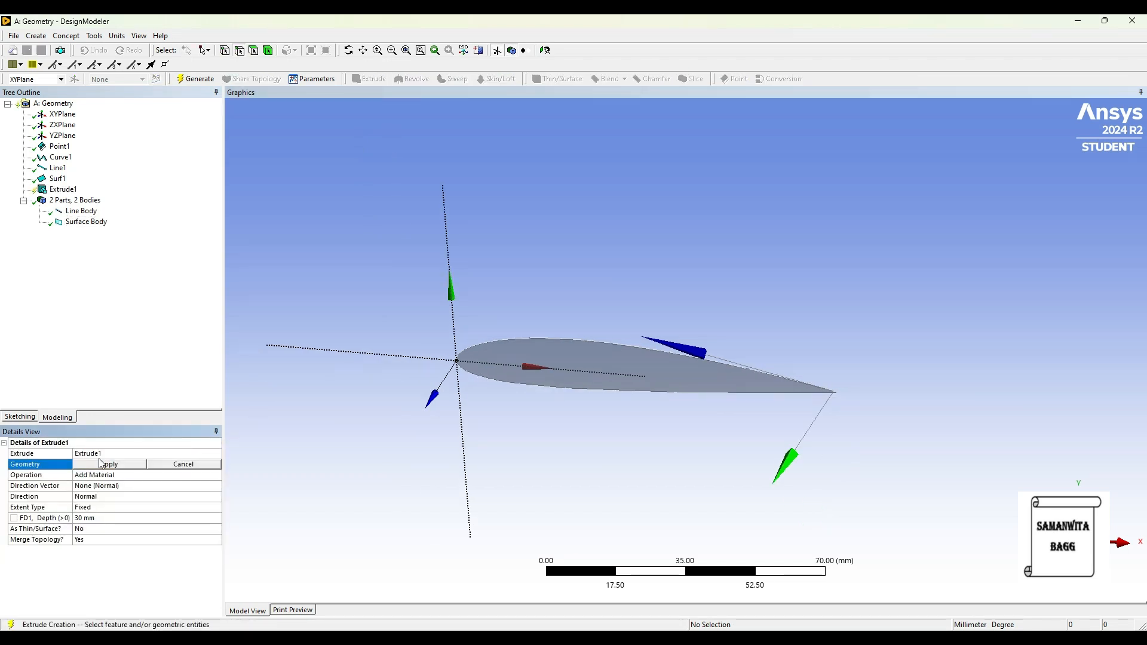
{"action": "left_click", "coordinate": [102, 223]}
{"action": "left_click", "coordinate": [107, 465]}
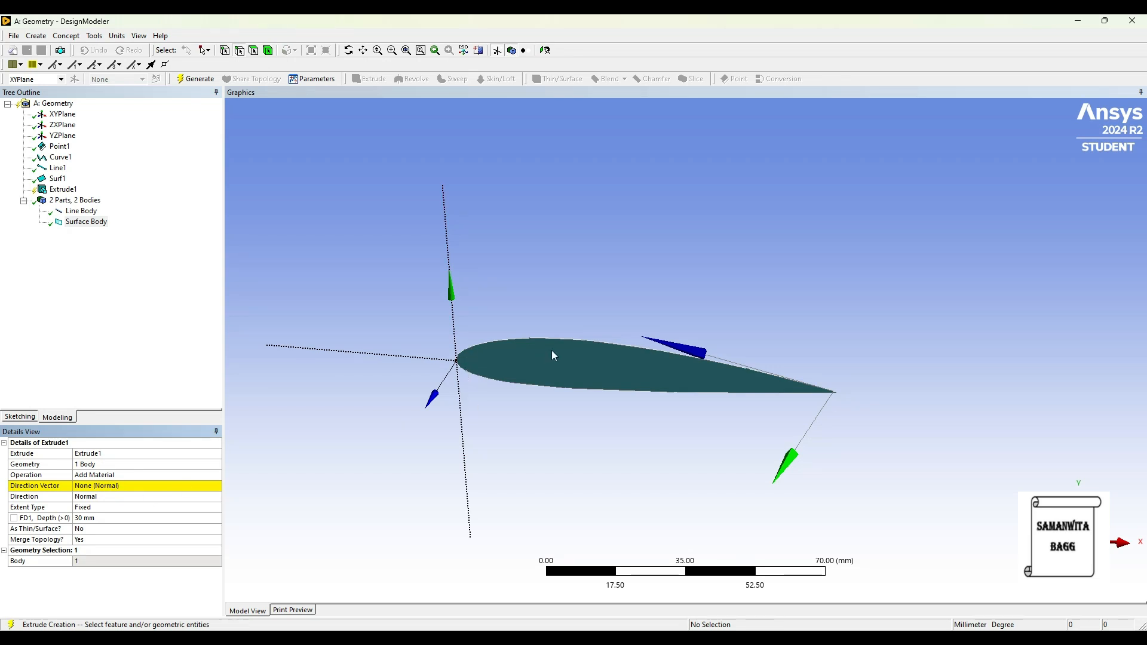
{"action": "left_click", "coordinate": [63, 115]}
{"action": "scroll", "coordinate": [545, 417], "scroll_direction": "down", "scroll_amount": 5}
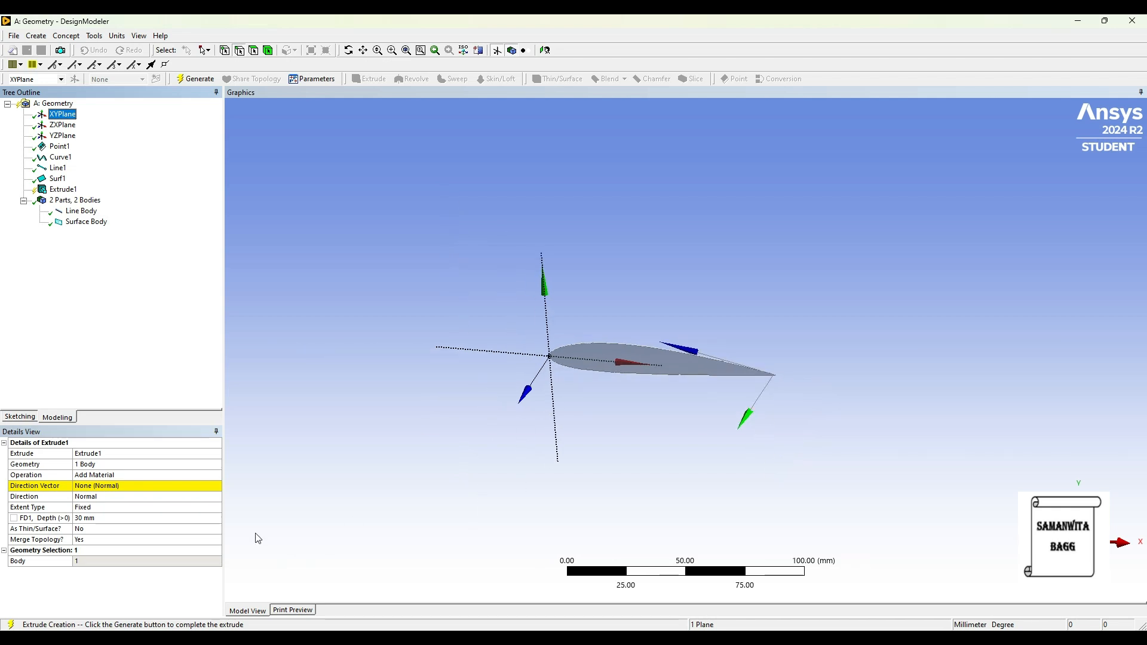
{"action": "left_click", "coordinate": [119, 486]}
{"action": "middle_click_drag", "start_coordinate": [567, 379], "coordinate": [574, 414]}
{"action": "left_click", "coordinate": [120, 487]}
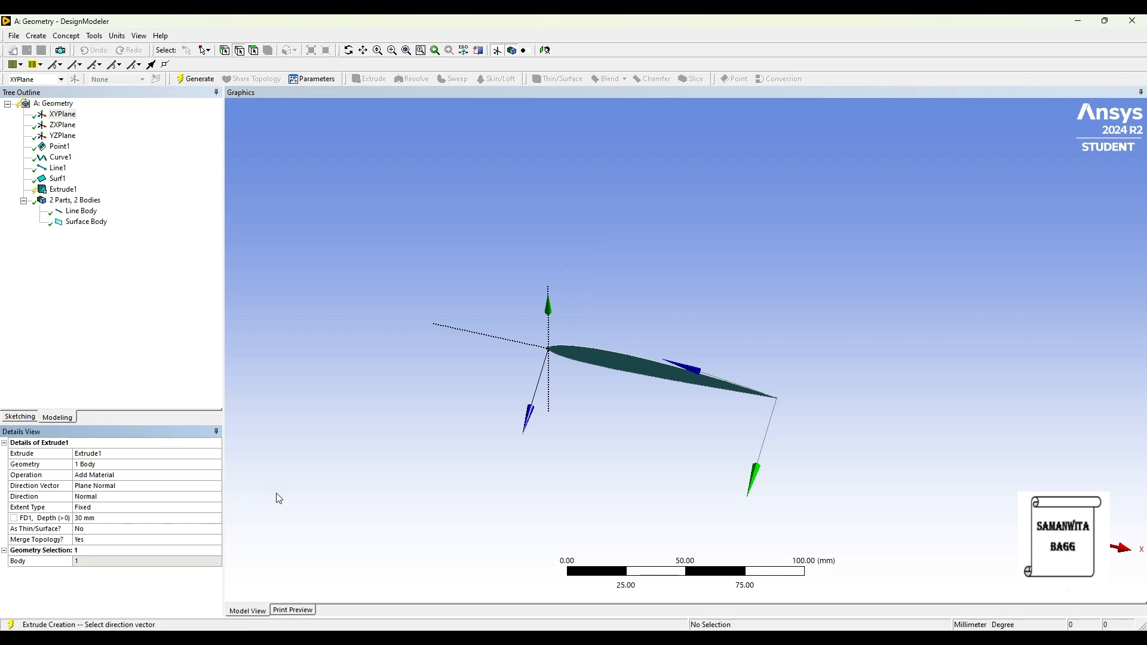
Set the extrusion direction to Both - Symmetric and its depth to 1000 mm, and generate the solid.
{"action": "left_click", "coordinate": [107, 501]}
{"action": "left_click", "coordinate": [216, 497]}
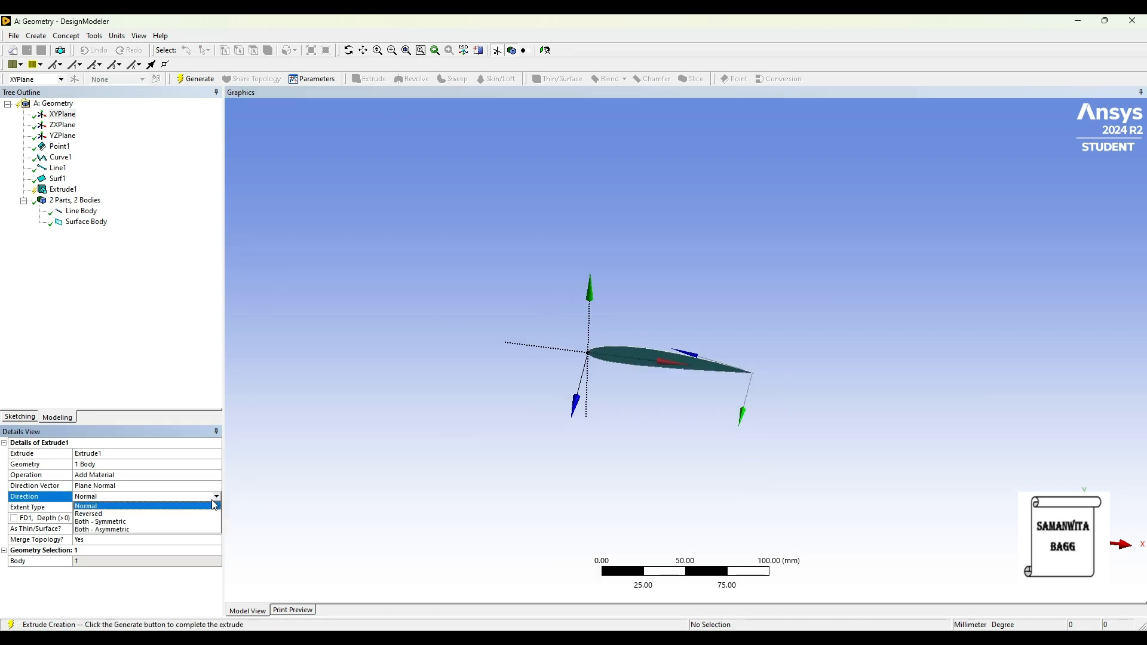
{"action": "left_click", "coordinate": [135, 522]}
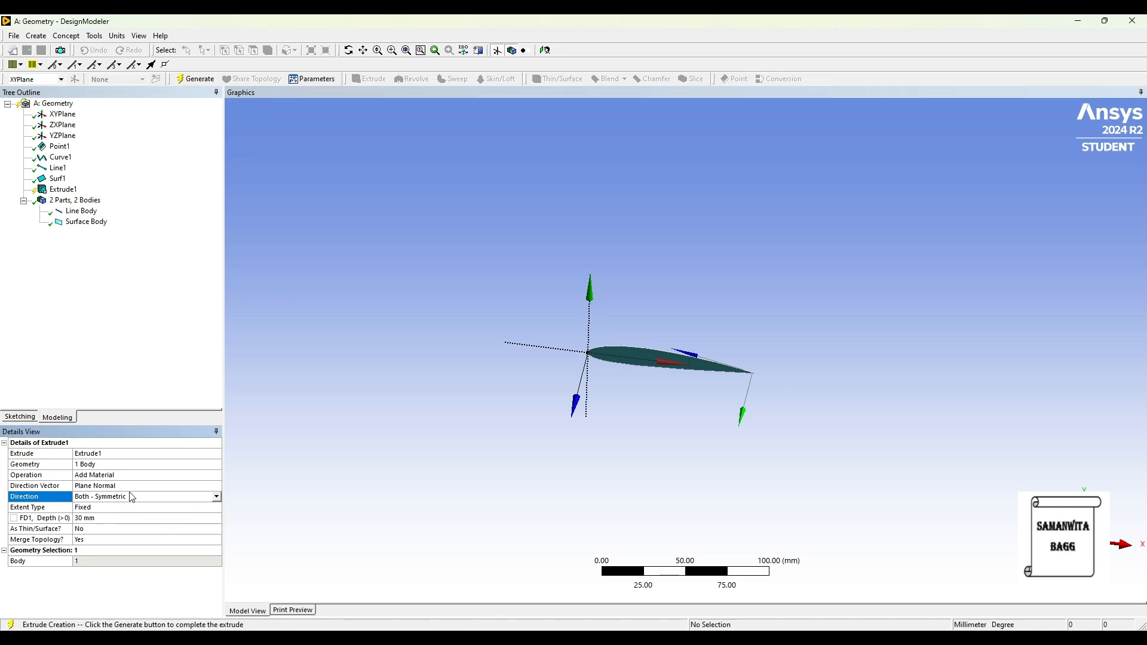
{"action": "left_click", "coordinate": [102, 519]}
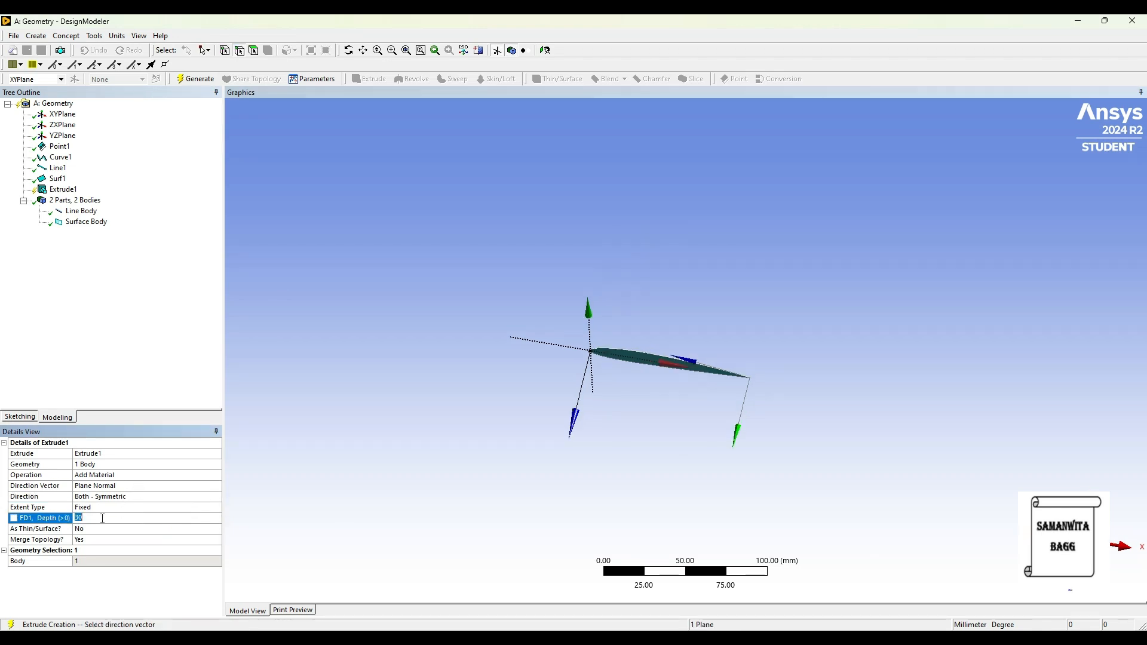
{"action": "key", "text": "Return"}
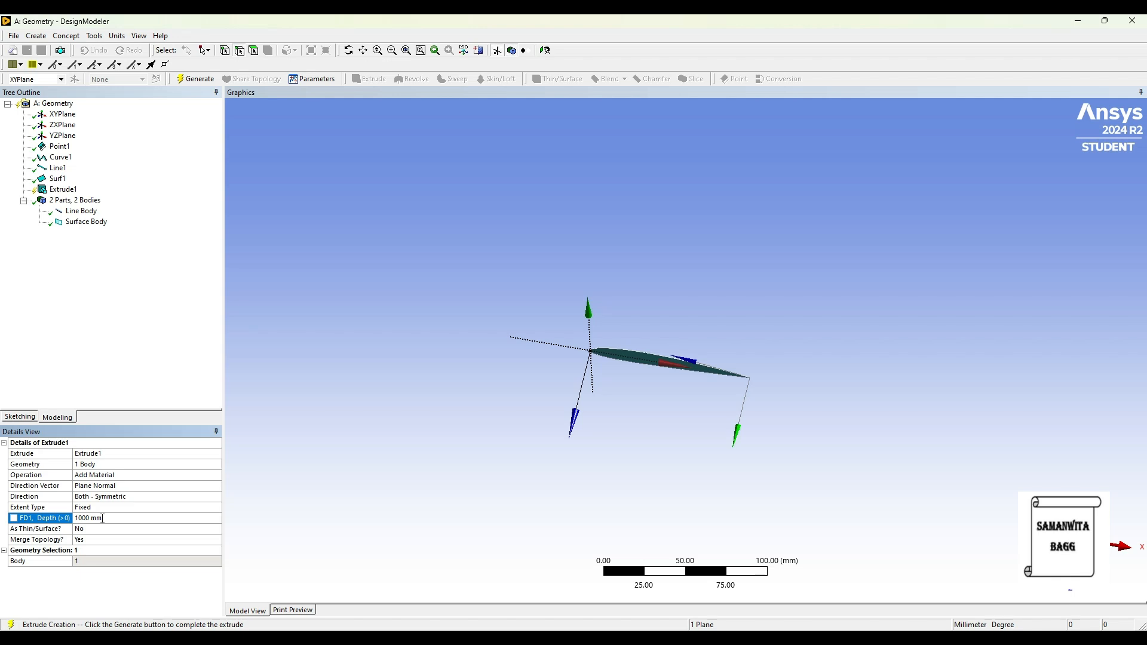
{"action": "left_click", "coordinate": [195, 79]}
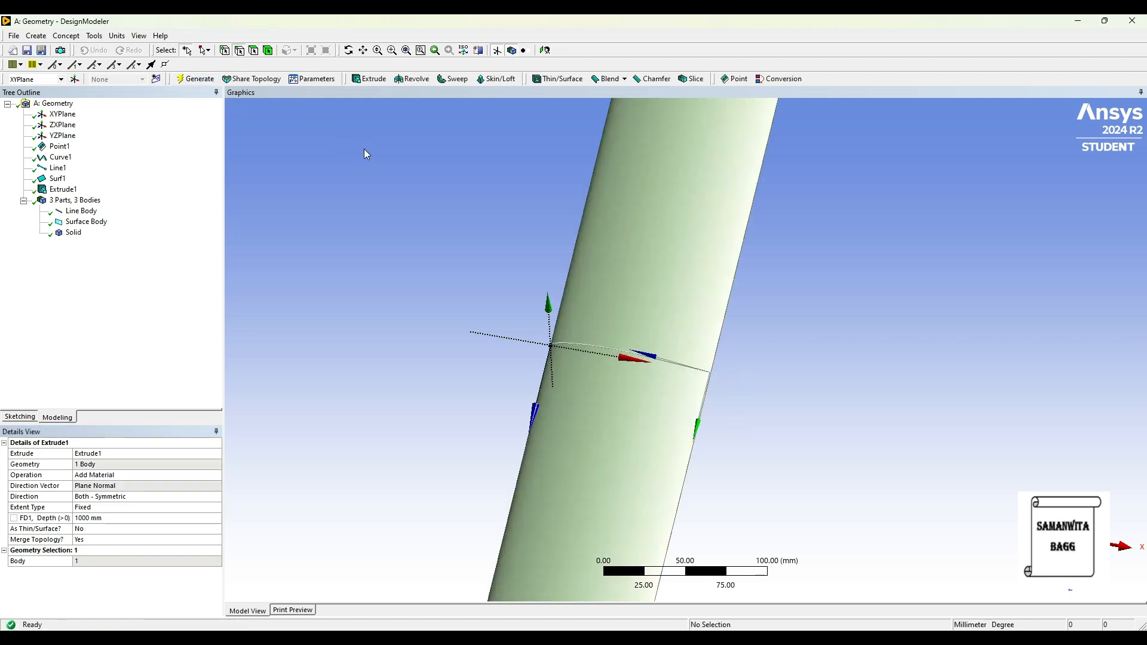
Examine the extruded wing along its full span, end-on and from oblique angles.
{"action": "scroll", "coordinate": [547, 278], "scroll_direction": "down", "scroll_amount": 5}
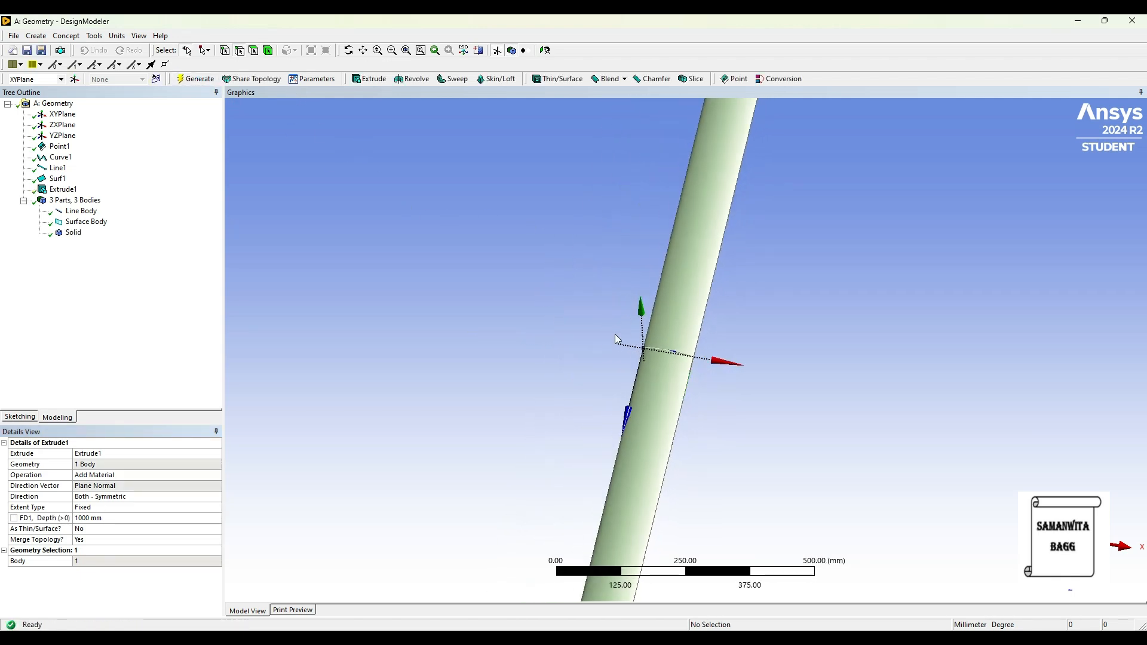
{"action": "scroll", "coordinate": [597, 390], "scroll_direction": "down", "scroll_amount": 2}
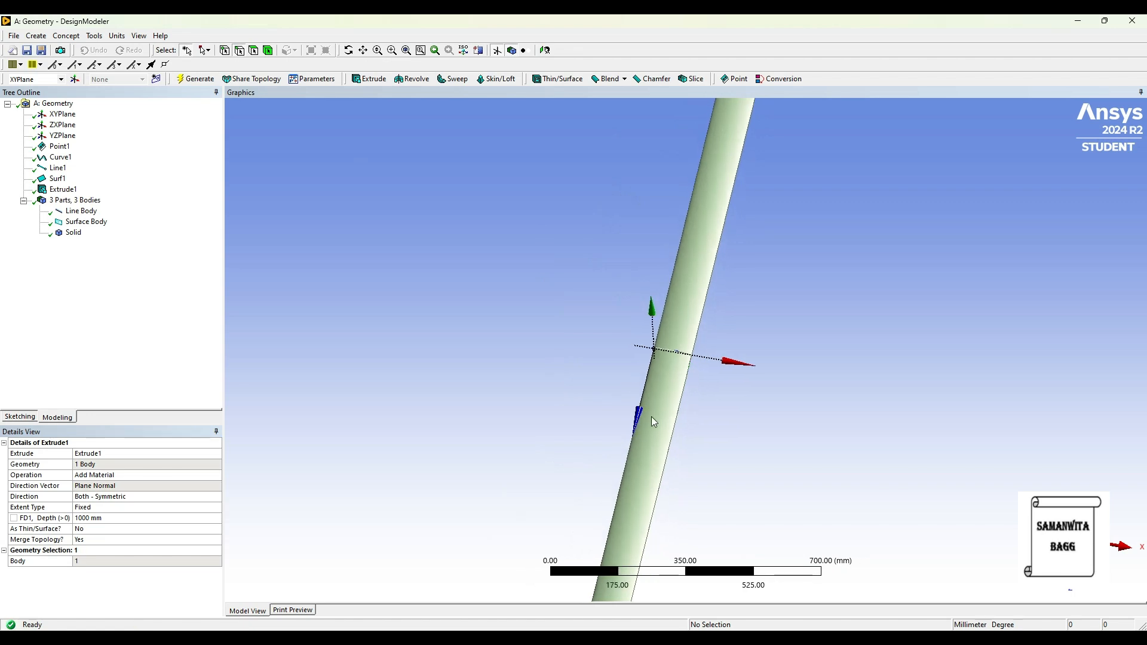
{"action": "left_click", "coordinate": [545, 51]}
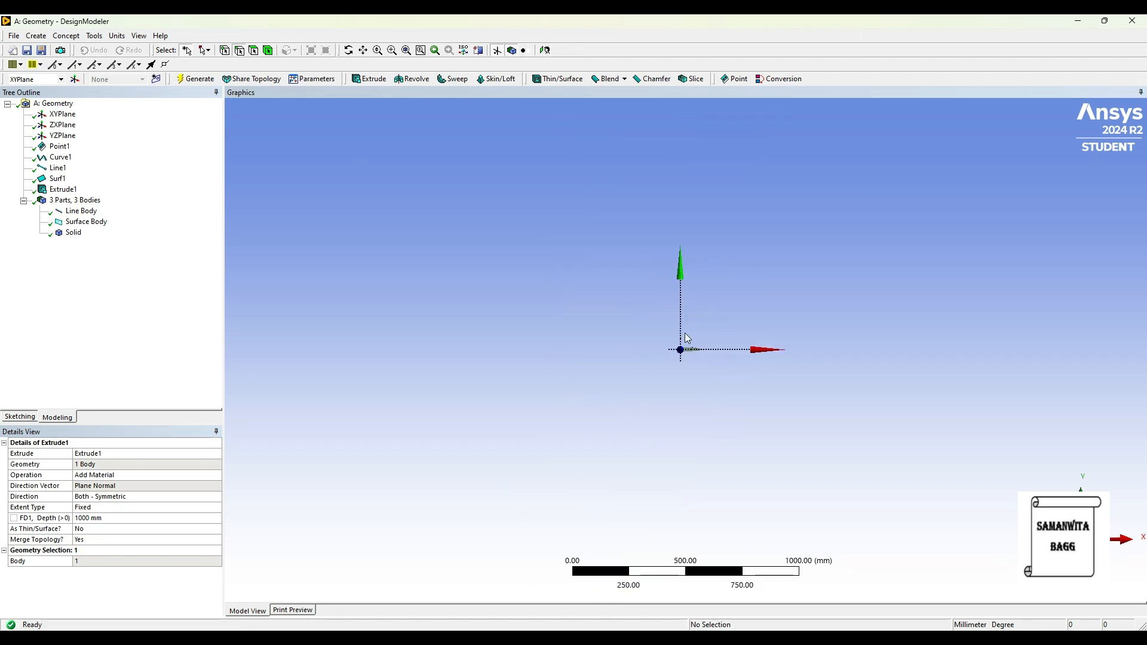
{"action": "middle_click_drag", "start_coordinate": [680, 329], "coordinate": [543, 404]}
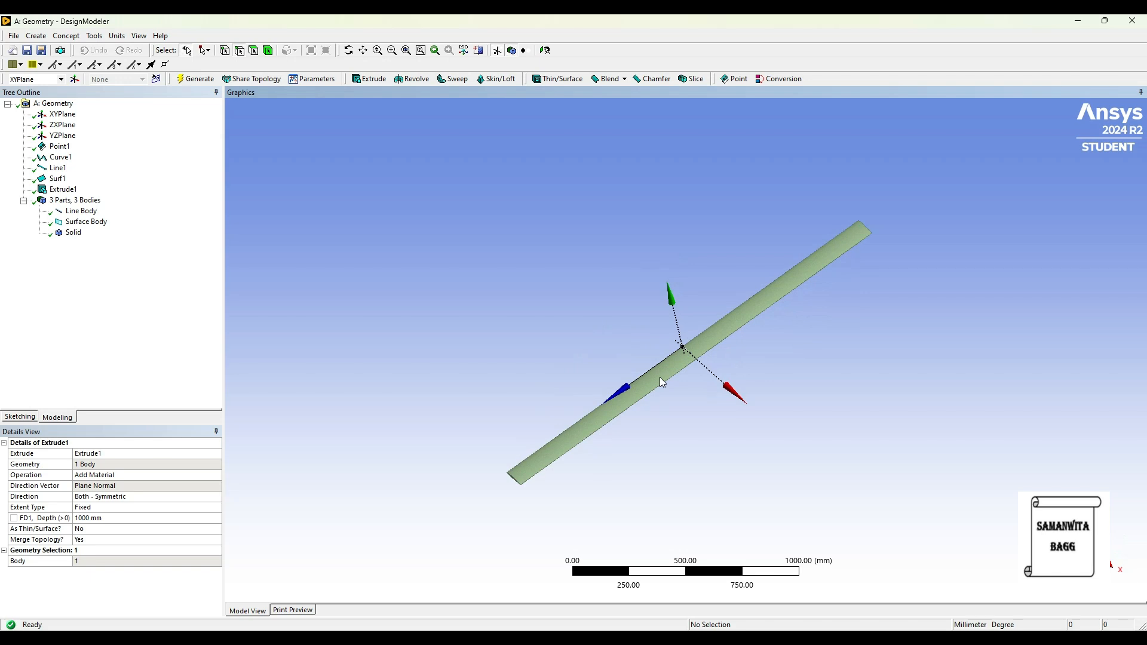
{"action": "scroll", "coordinate": [661, 380], "scroll_direction": "up", "scroll_amount": 1}
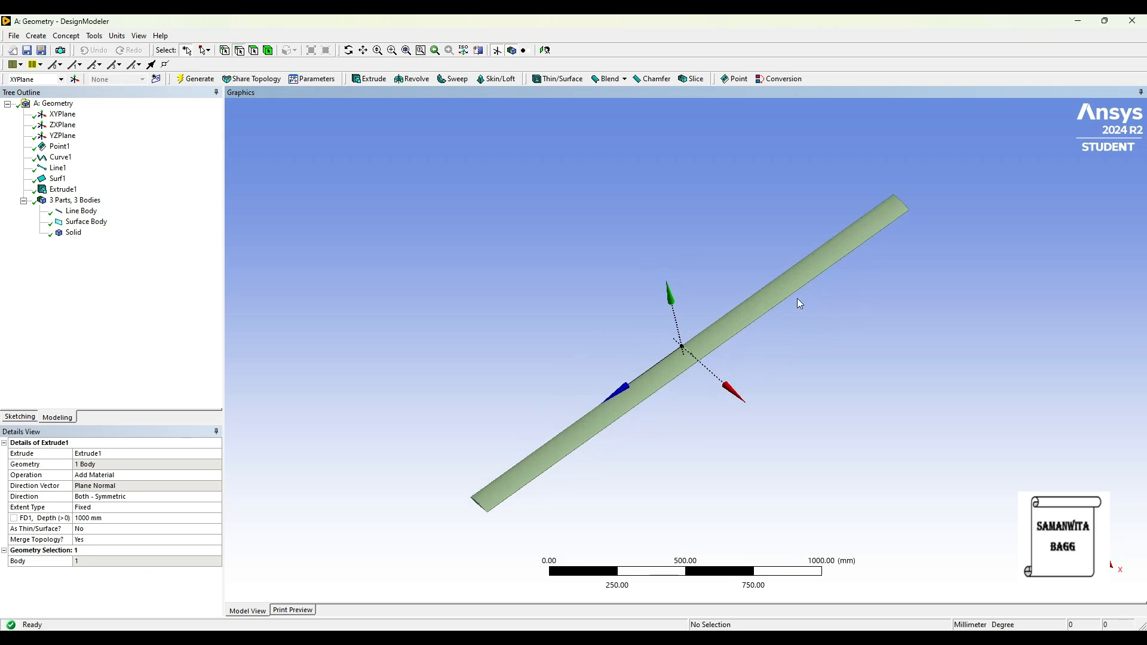
{"action": "middle_click_drag", "start_coordinate": [763, 300], "coordinate": [873, 285]}
{"action": "scroll", "coordinate": [731, 348], "scroll_direction": "up", "scroll_amount": 1}
{"action": "middle_click_drag", "start_coordinate": [729, 342], "coordinate": [725, 330]}
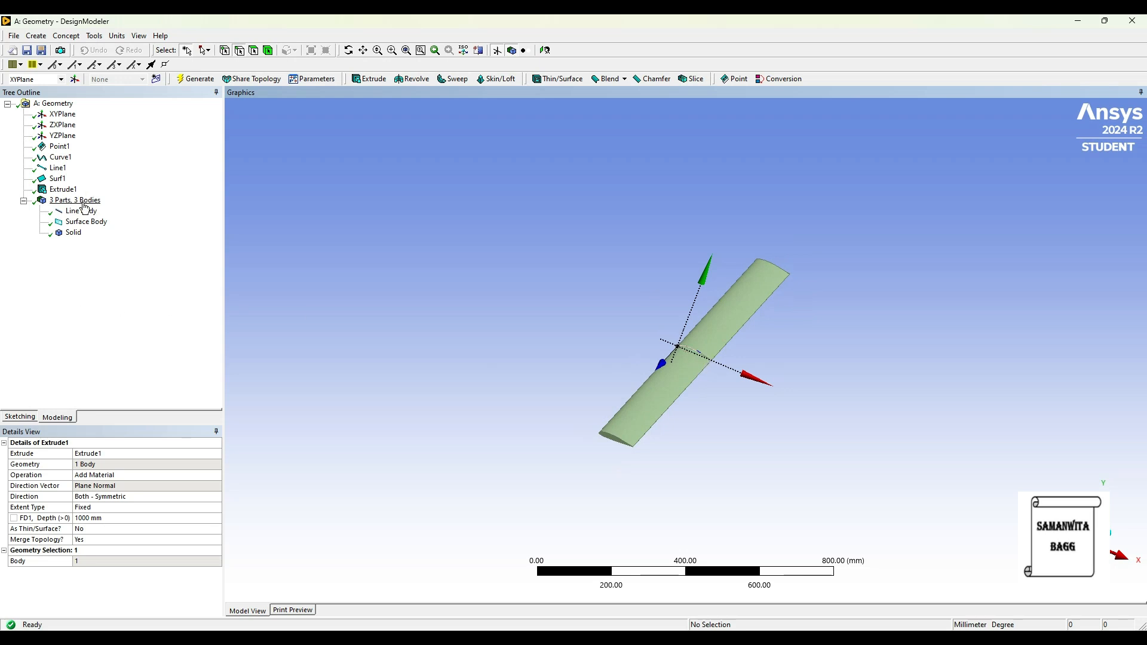
Hide the line body at the middle of the wing.
{"action": "left_click", "coordinate": [90, 212]}
{"action": "right_click", "coordinate": [90, 214]}
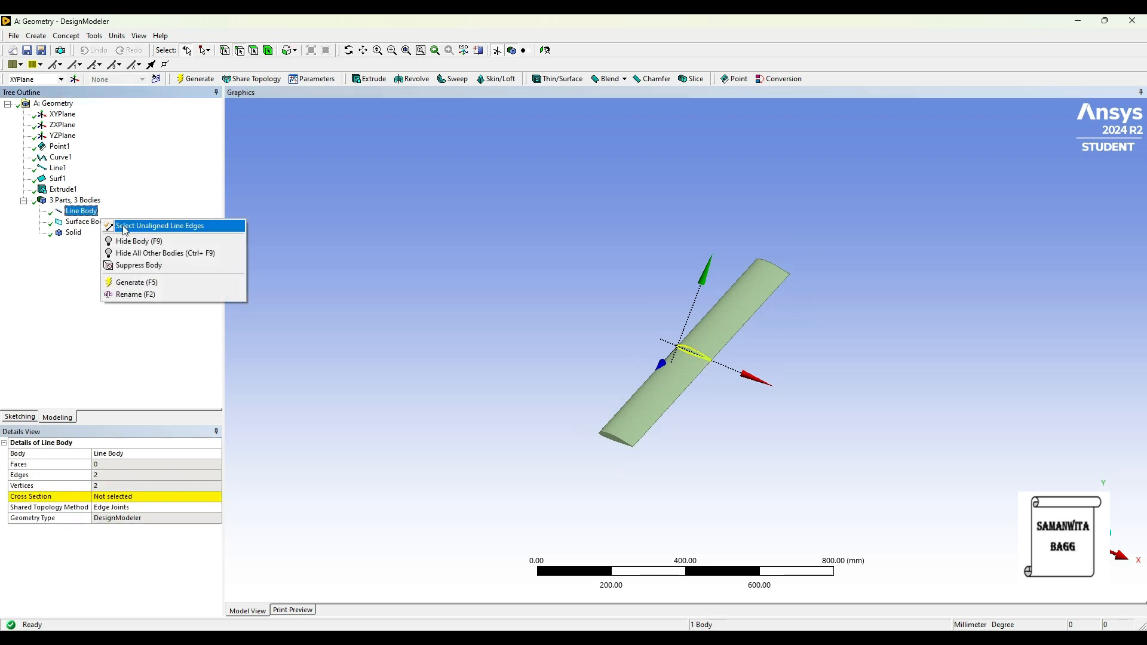
{"action": "left_click", "coordinate": [144, 241]}
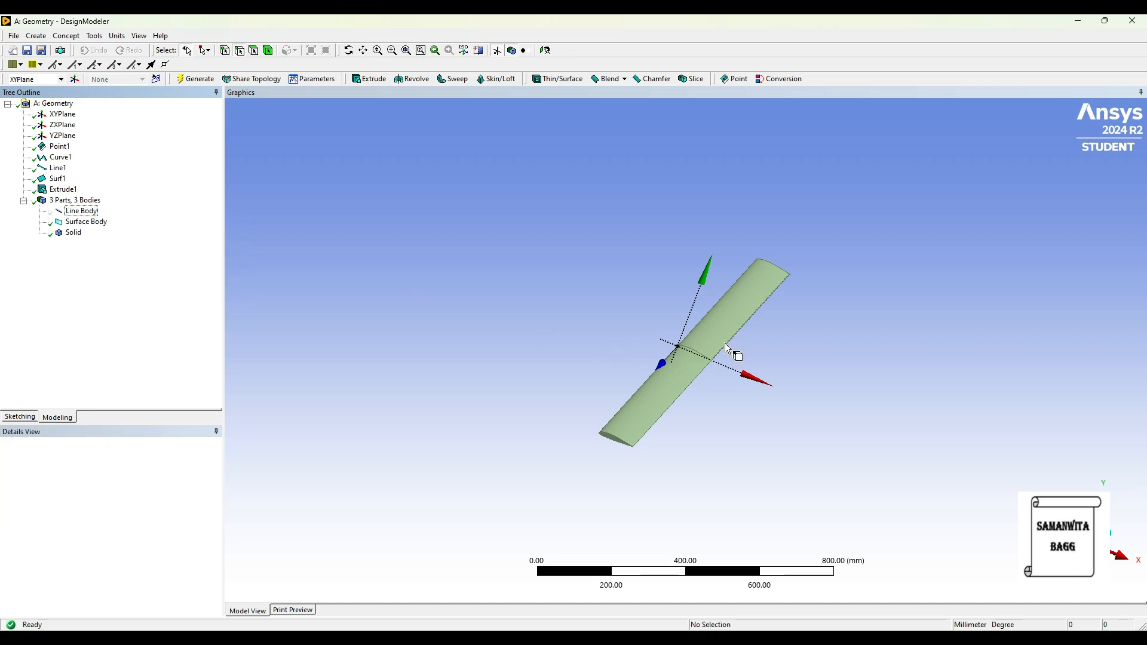
{"action": "scroll", "coordinate": [726, 344], "scroll_direction": "up", "scroll_amount": 2}
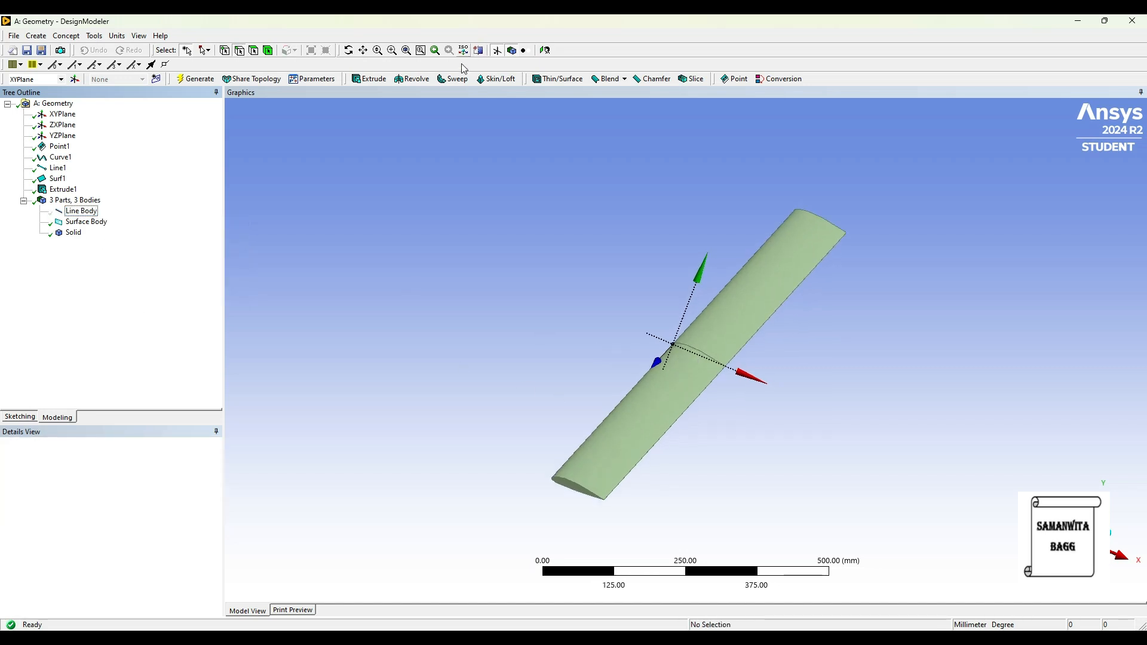
Turn off the plane axes display and show the overall details of all parts and bodies.
{"action": "left_click", "coordinate": [497, 51]}
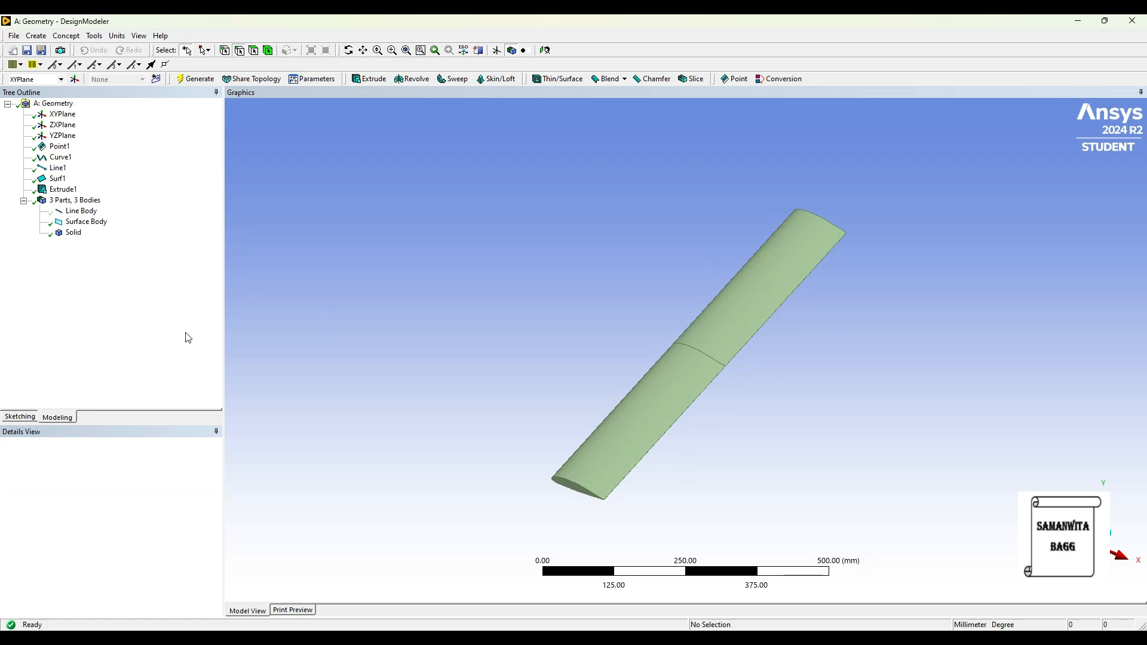
{"action": "middle_click_drag", "start_coordinate": [724, 372], "coordinate": [678, 379]}
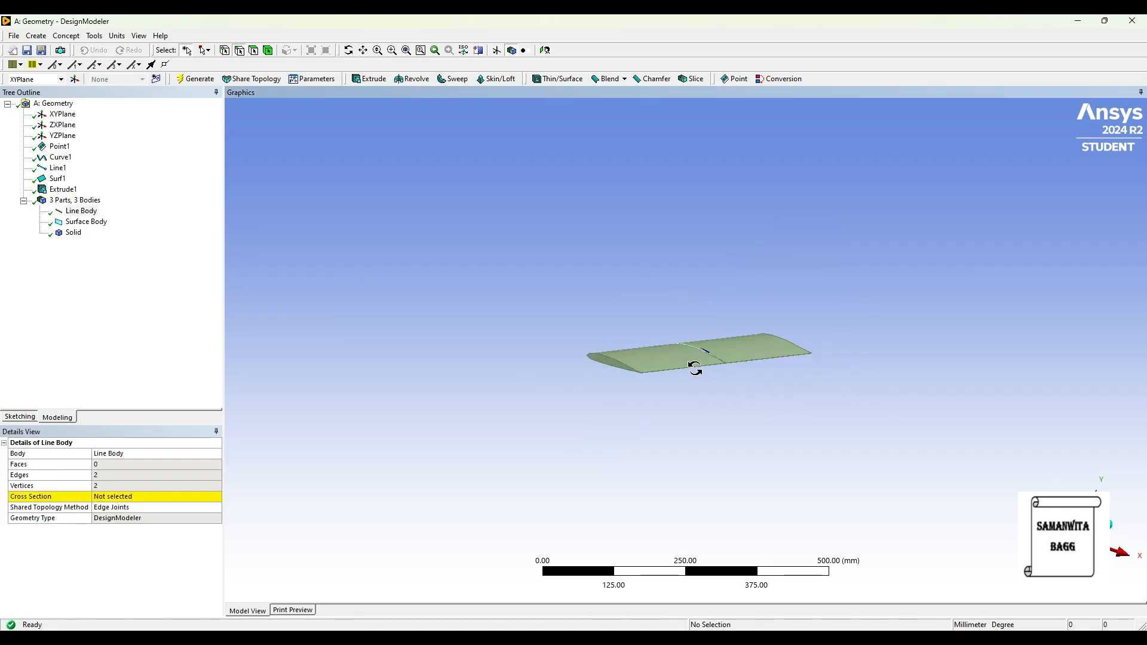
{"action": "scroll", "coordinate": [665, 338], "scroll_direction": "up", "scroll_amount": 1}
{"action": "scroll", "coordinate": [604, 377], "scroll_direction": "up", "scroll_amount": 1}
{"action": "left_click", "coordinate": [74, 200]}
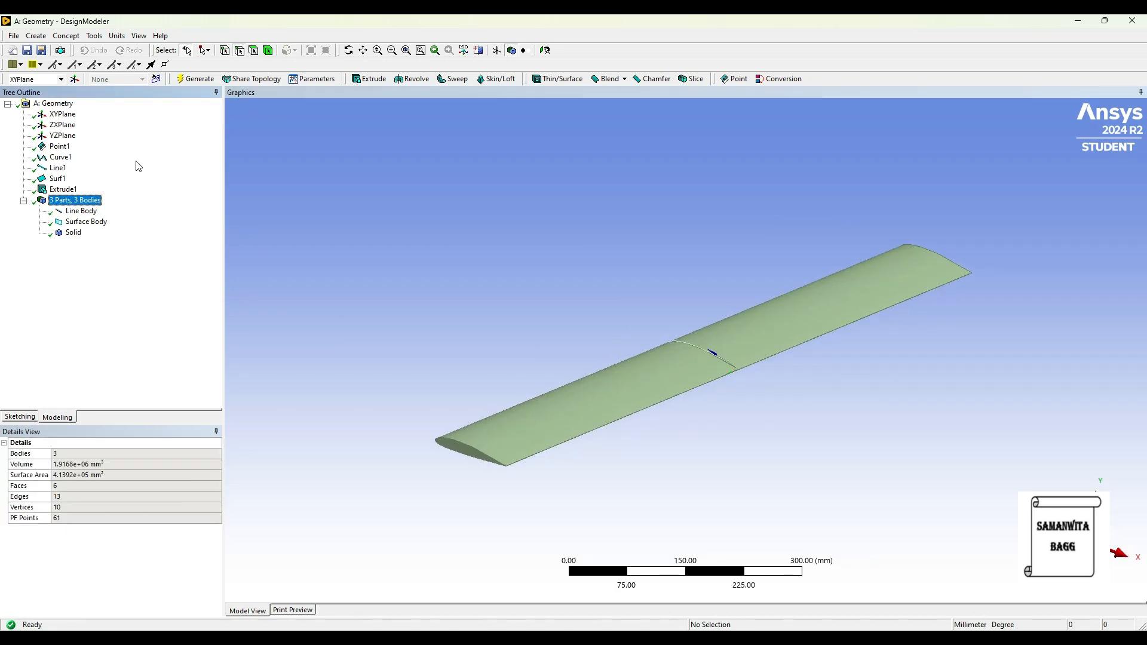